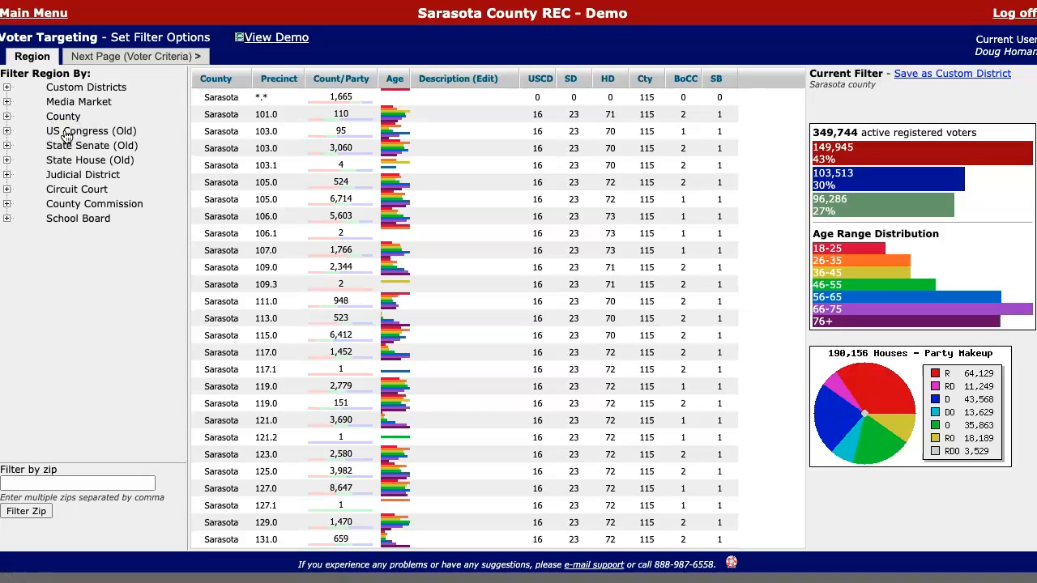
Continue from the county-wide Region filter to the Voter Criteria page
left_click(157, 56)
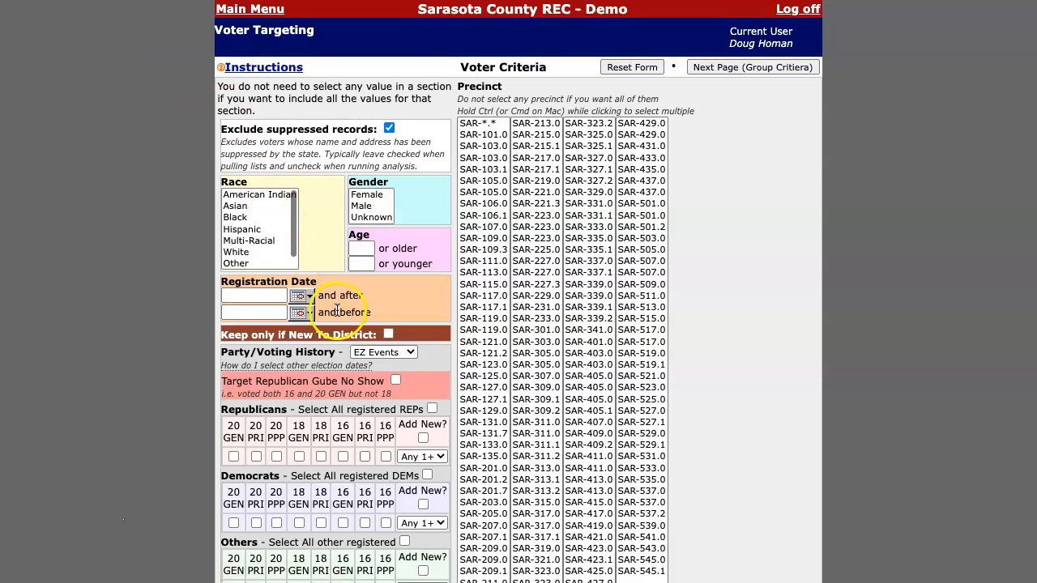
Require Republicans to have voted in all of 20 GEN, 20 PRI, 20 PPP, 18 GEN and 18 PRI
scroll(236, 282, "down", 5)
left_click(234, 279)
left_click(256, 279)
left_click(276, 278)
left_click(299, 279)
left_click(321, 279)
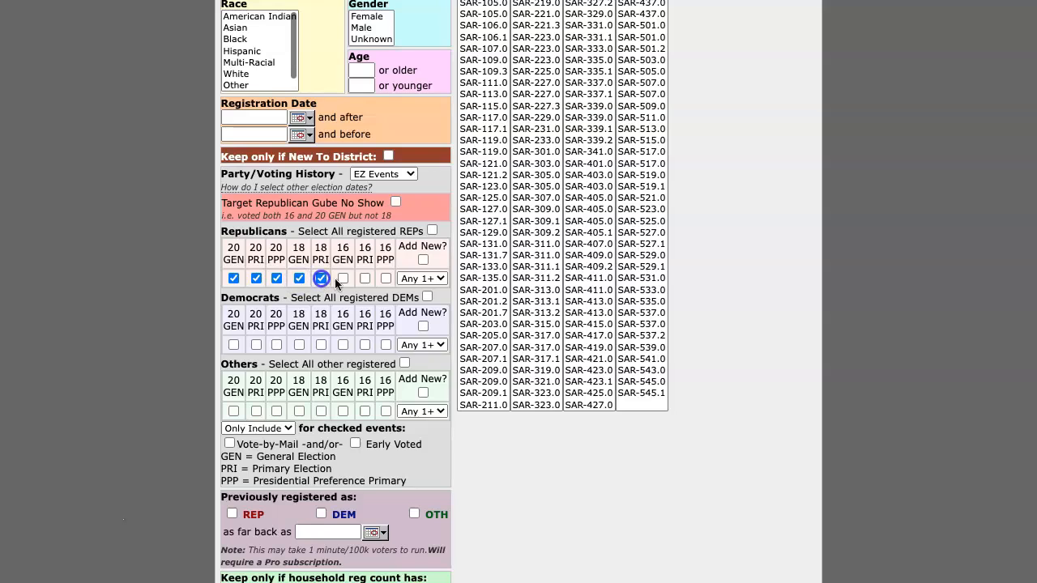
left_click(422, 277)
left_click(424, 329)
Keep only households with 0 Democrats and advance to the output options page
scroll(381, 381, "down", 3)
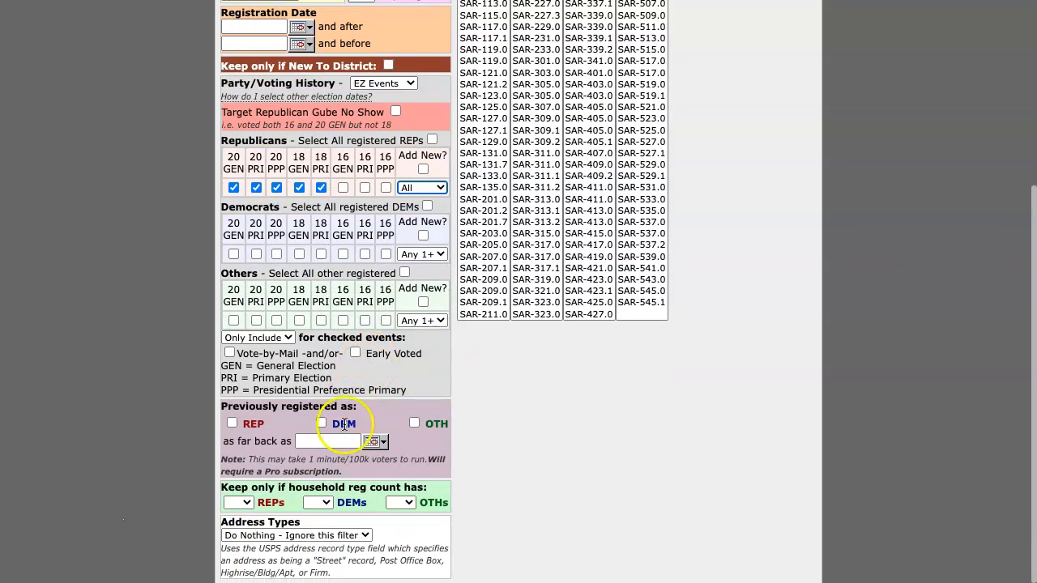
left_click(319, 502)
left_click(328, 513)
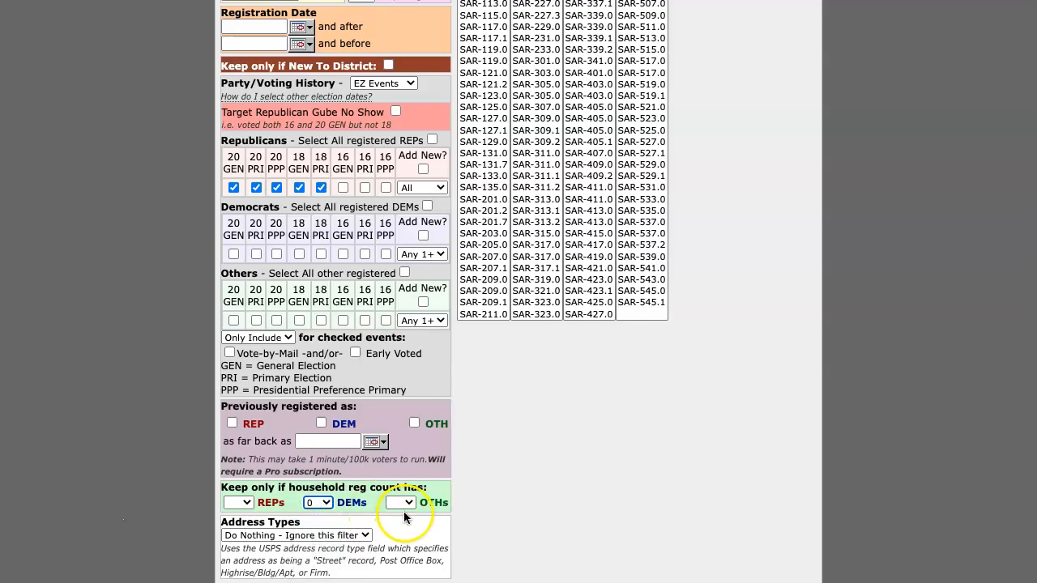
scroll(567, 372, "up", 3)
scroll(596, 358, "up", 5)
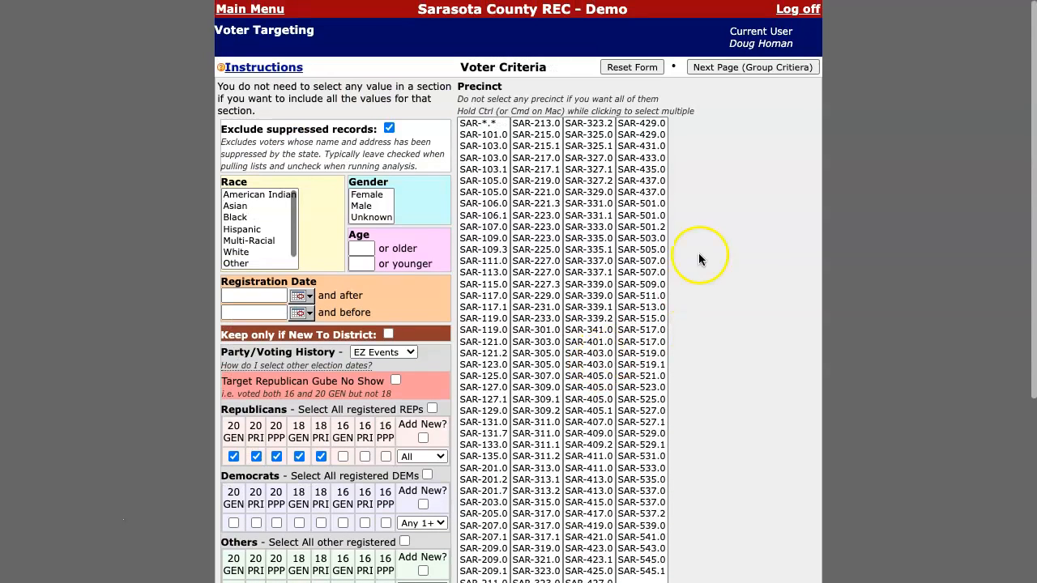
left_click(751, 72)
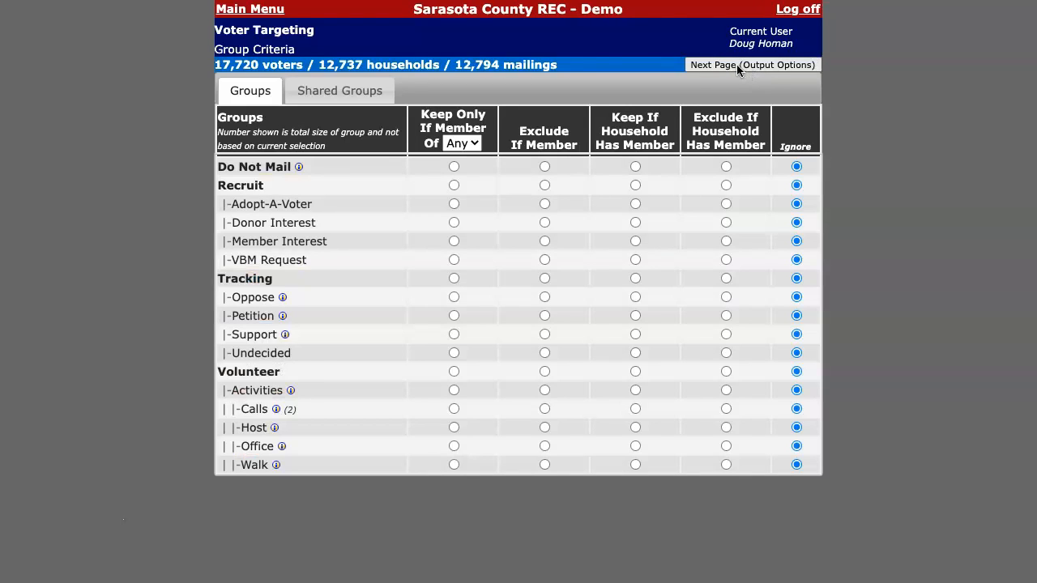
left_click(797, 72)
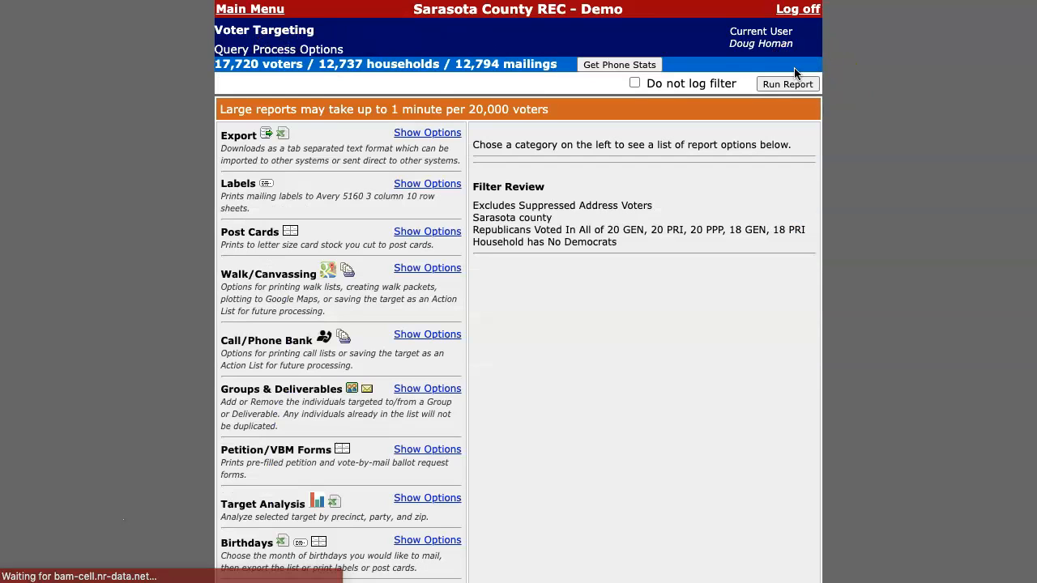
Run the report adding all 17,720 targeted voters to the Recruit group, then go to Main Menu
scroll(374, 262, "down", 3)
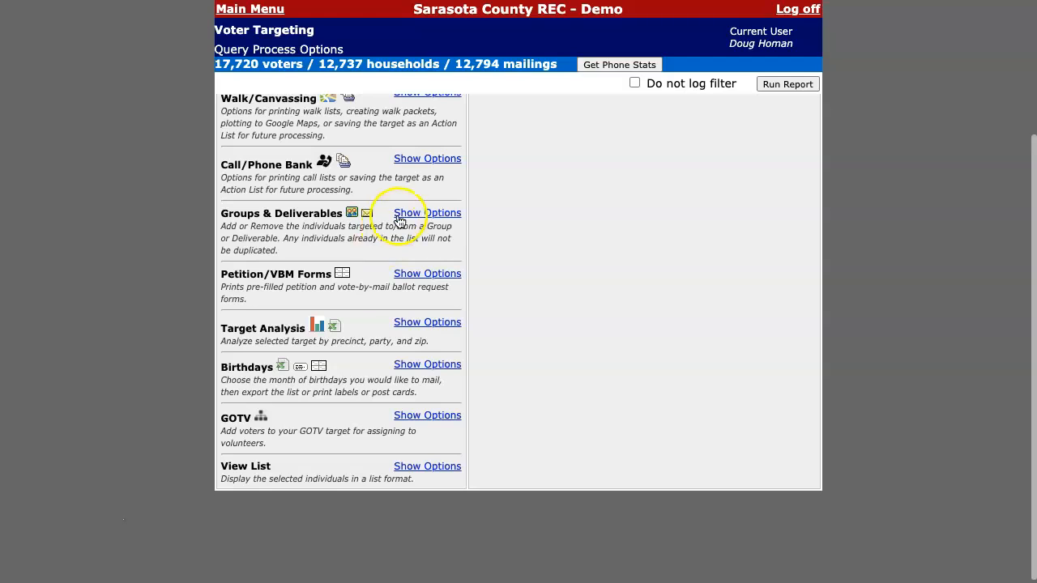
left_click(423, 215)
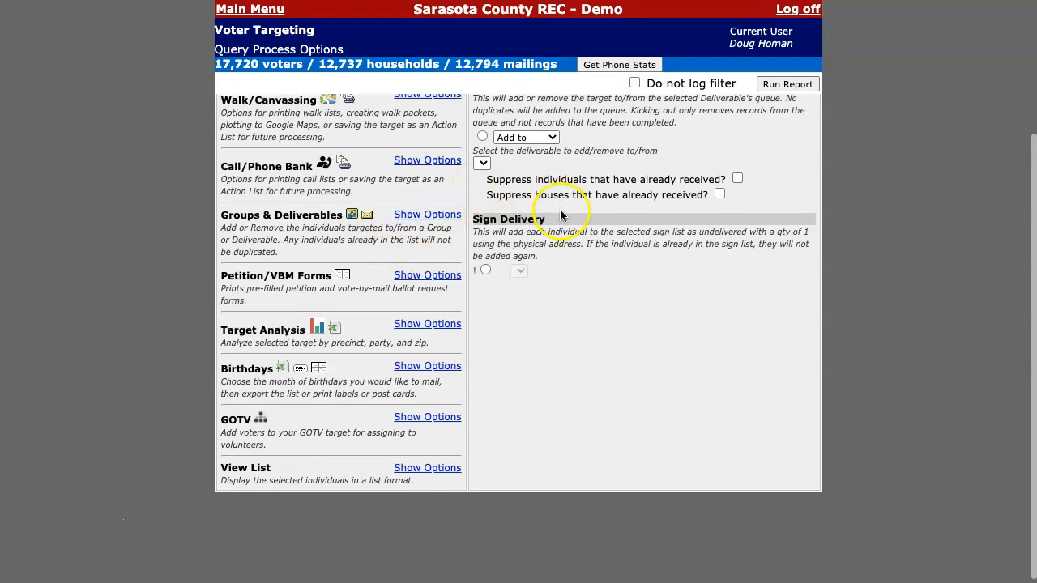
scroll(545, 212, "up", 3)
left_click(483, 197)
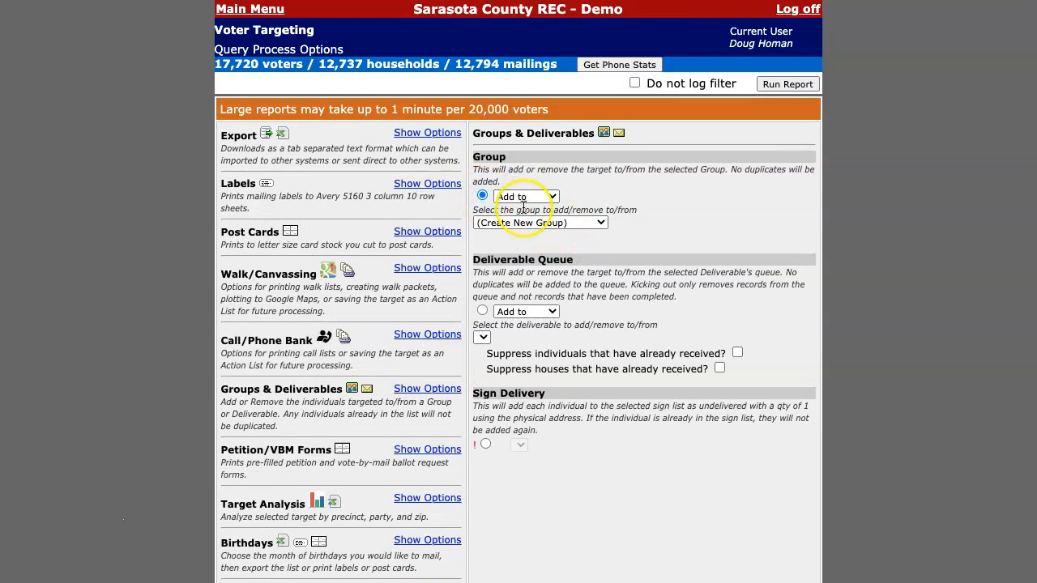
left_click(525, 223)
left_click(517, 248)
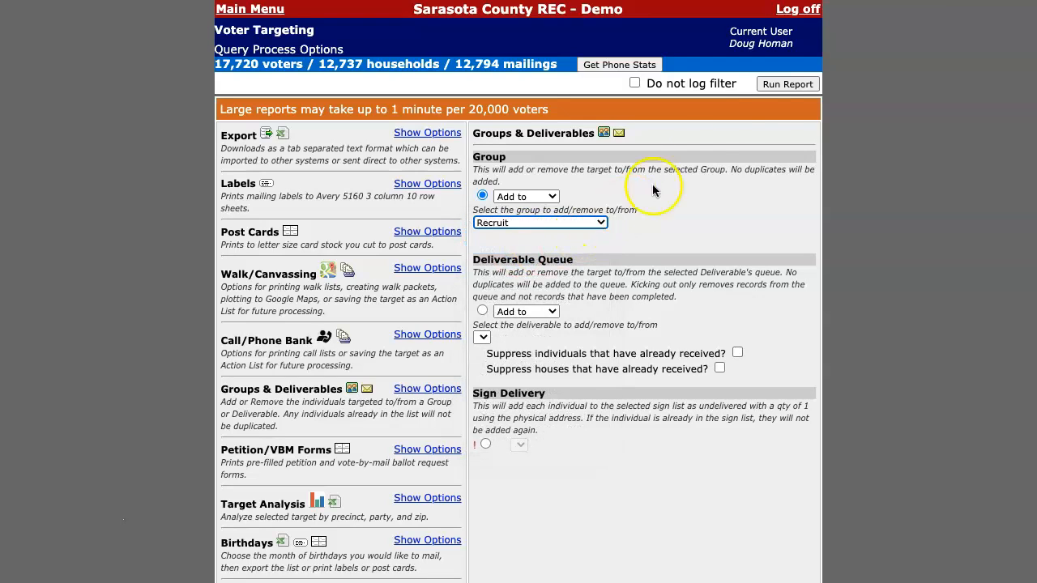
left_click(773, 88)
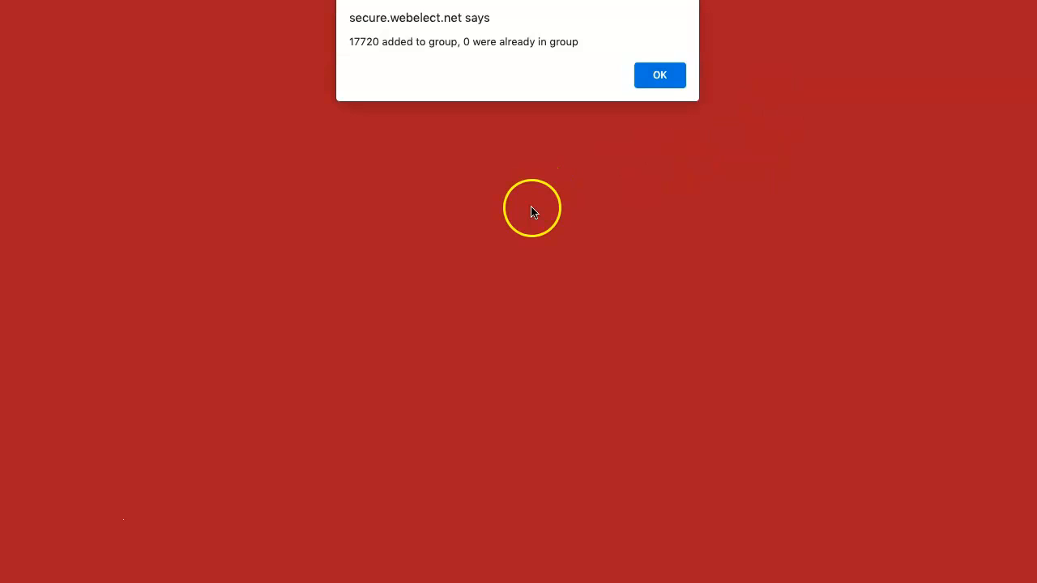
left_click(661, 75)
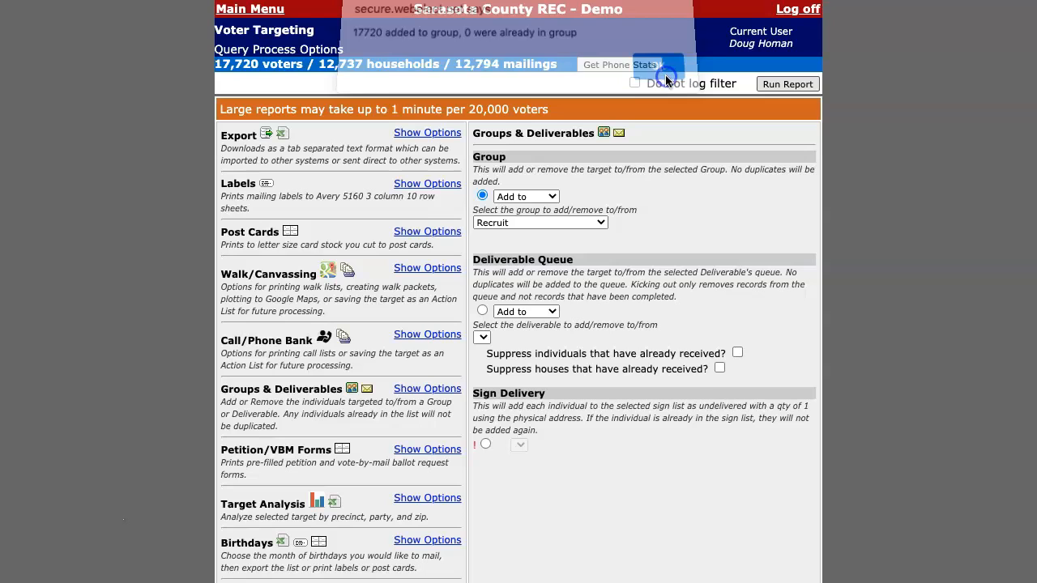
left_click(232, 10)
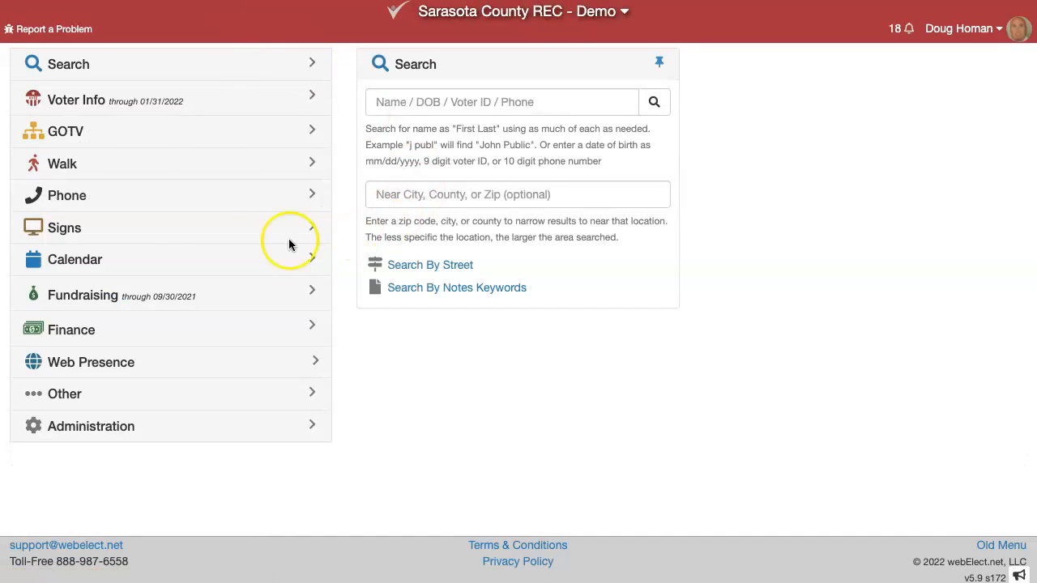
Open the Florida Donor Query under Fundraising
left_click(97, 295)
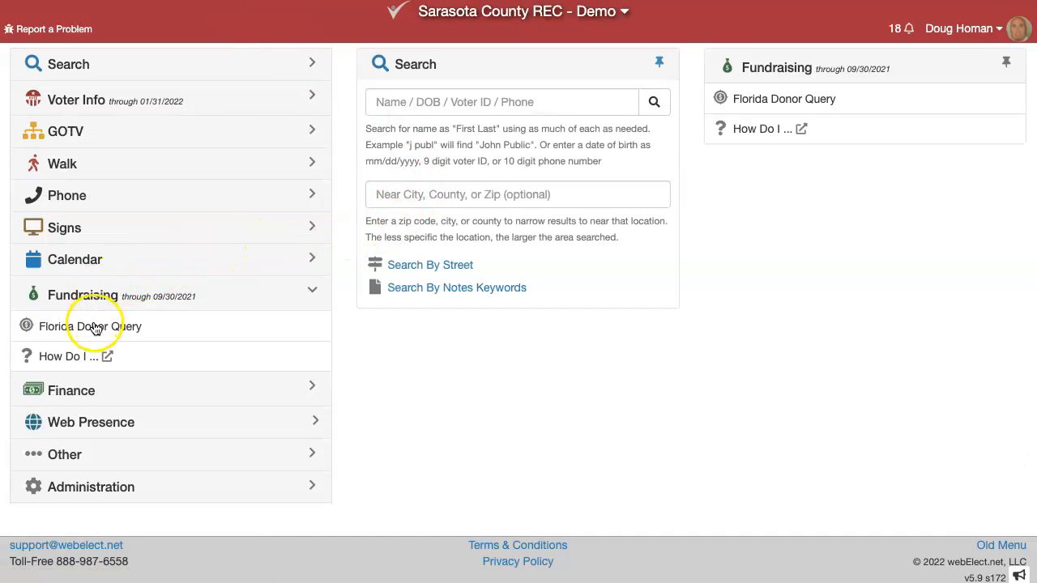
left_click(95, 327)
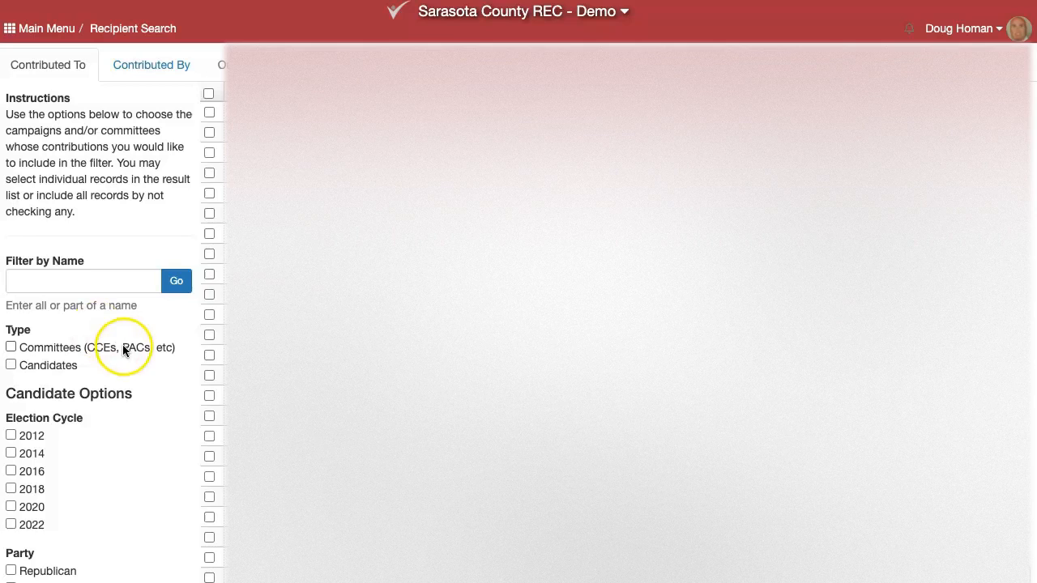
scroll(169, 347, "down", 3)
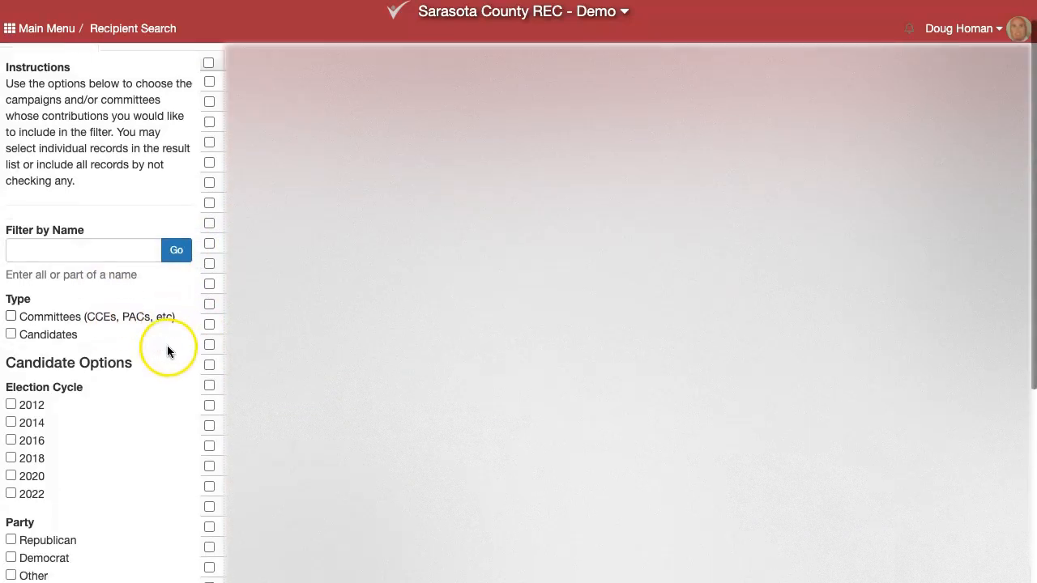
Restrict recipients to Republican candidates in the 2018, 2020 and 2022 cycles, leaving Governor unchecked
left_click(11, 205)
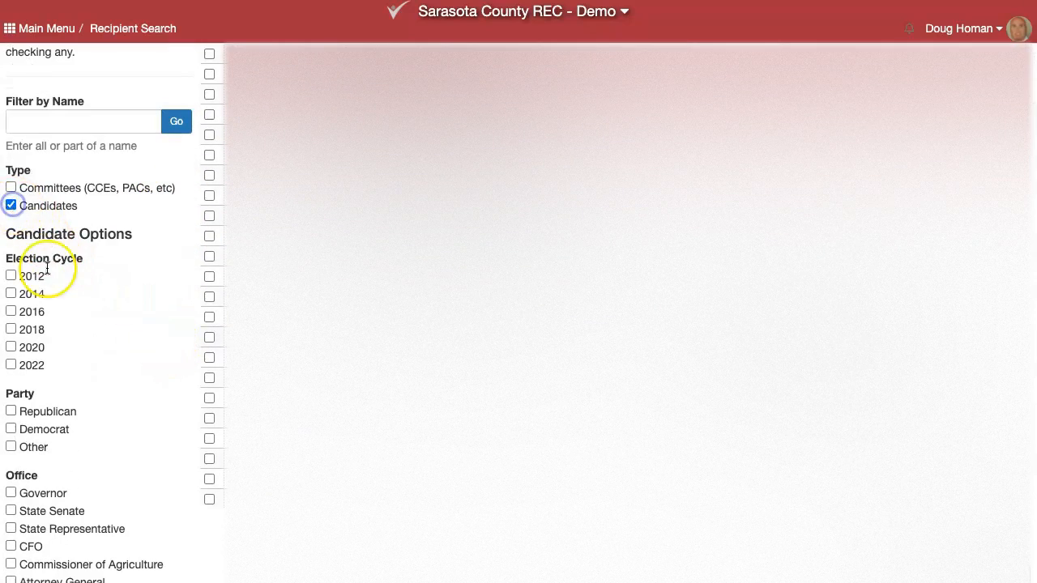
left_click(12, 329)
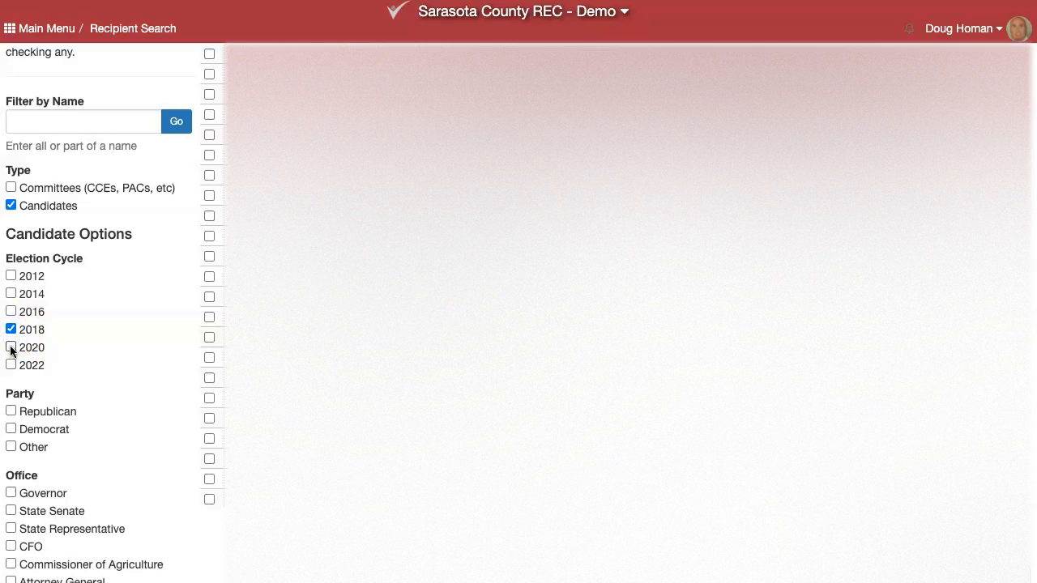
left_click(11, 347)
left_click(11, 365)
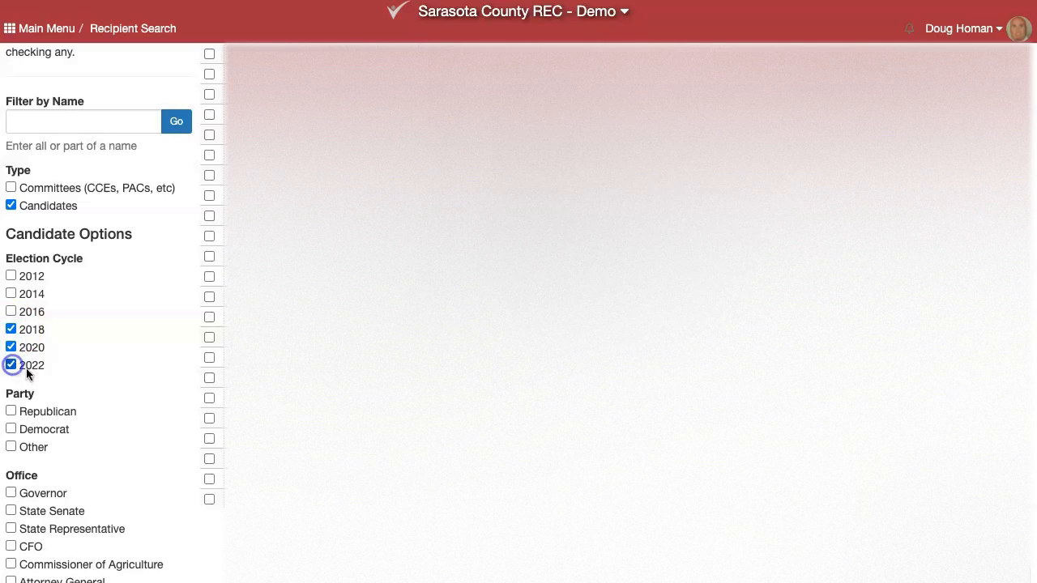
left_click(10, 412)
scroll(69, 425, "down", 1)
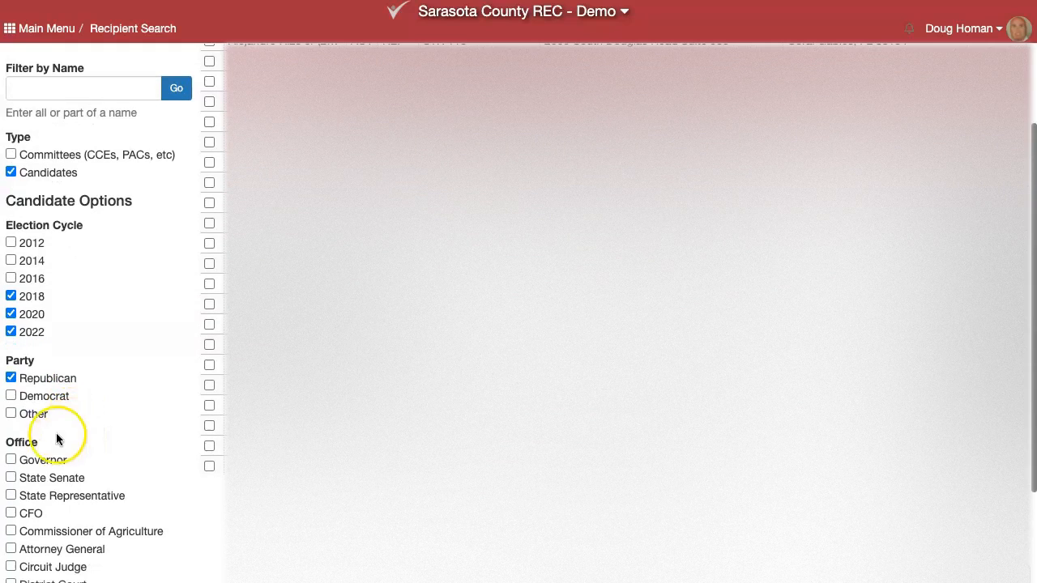
left_click(12, 462)
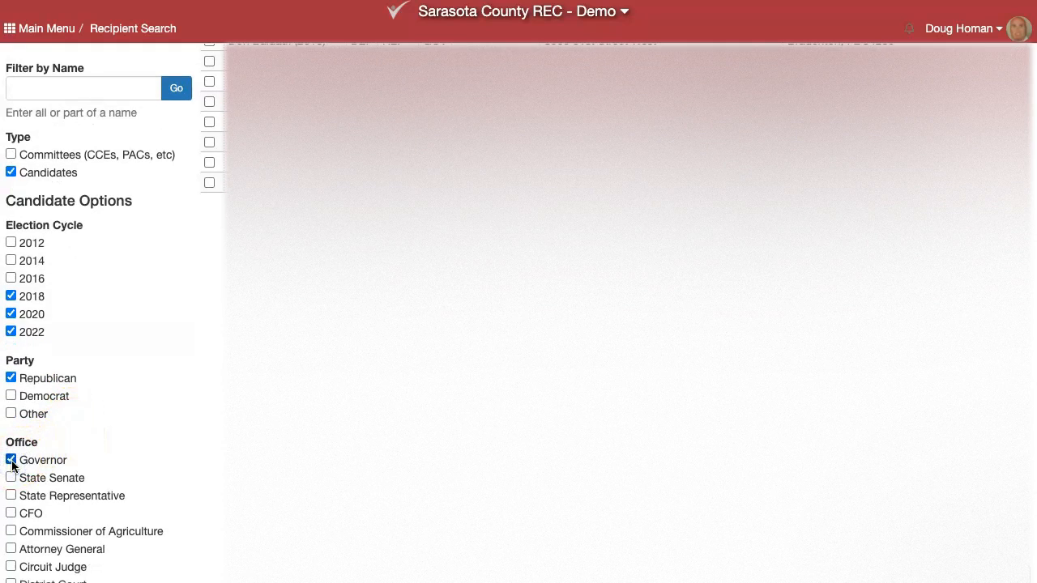
scroll(203, 454, "up", 5)
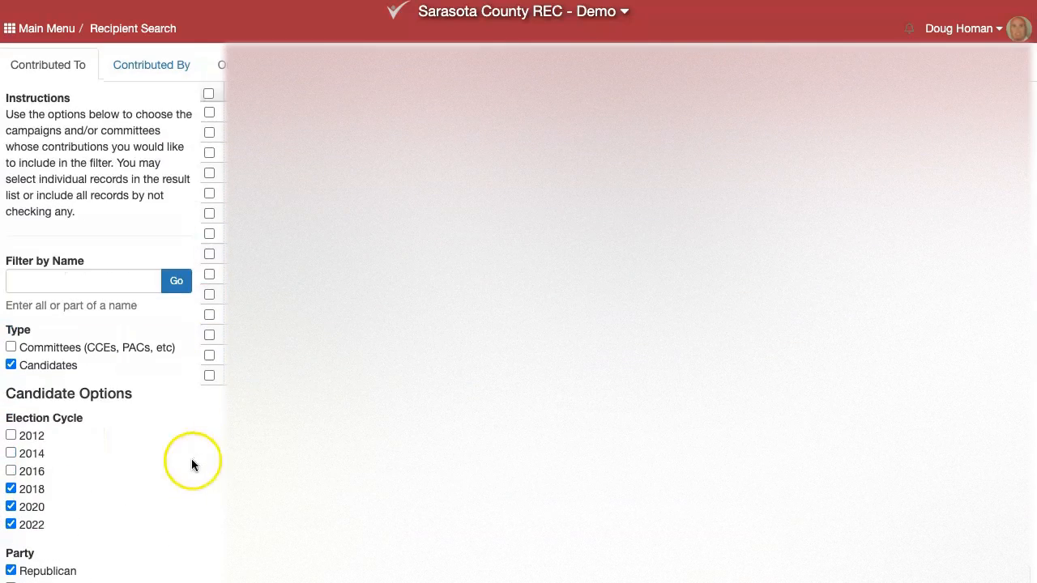
scroll(32, 523, "down", 3)
left_click(11, 556)
scroll(138, 379, "up", 3)
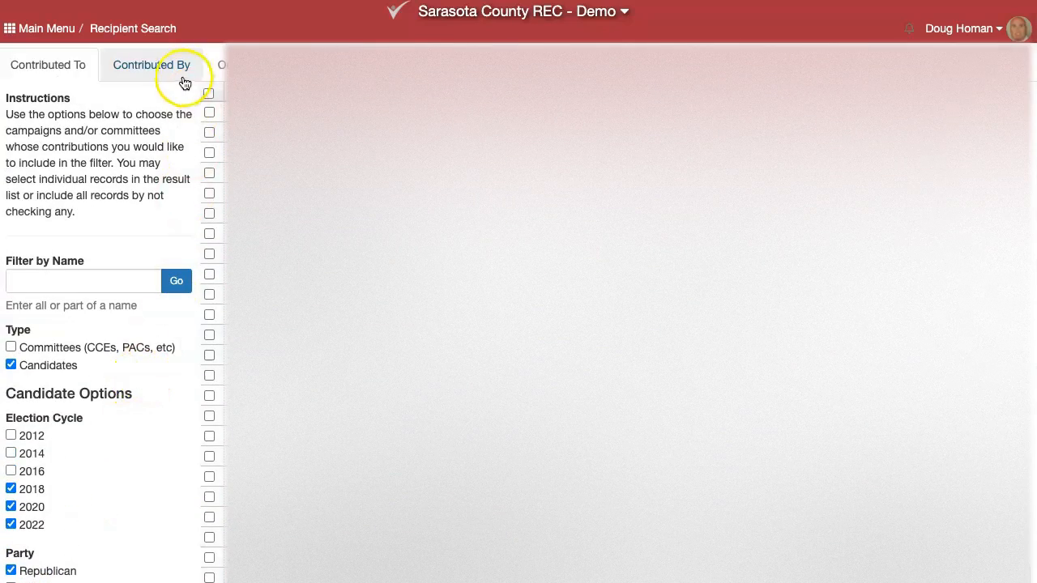
On Contributed By, limit contributors to individuals in Sarasota county
left_click(168, 76)
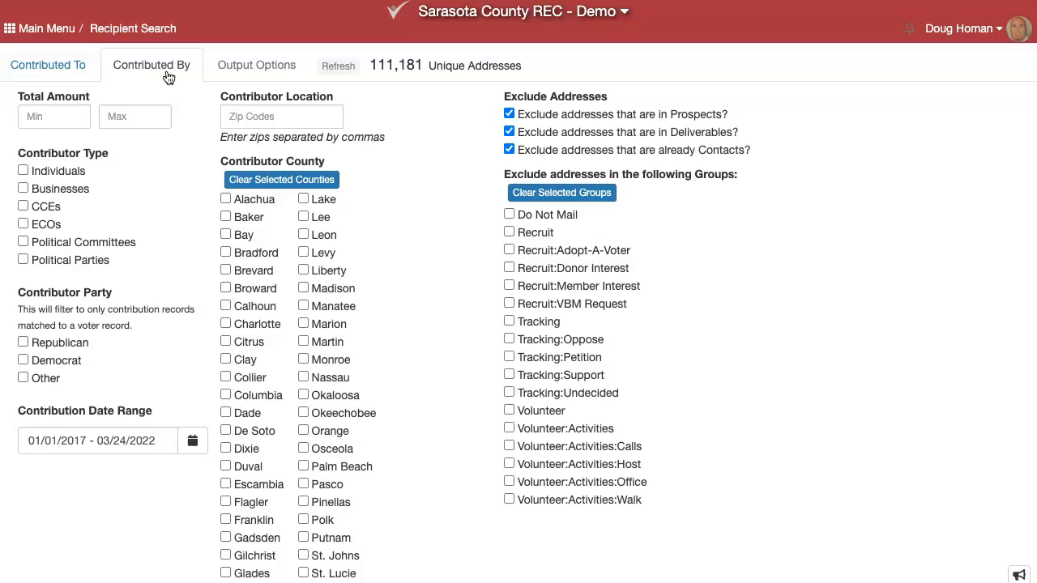
left_click(24, 171)
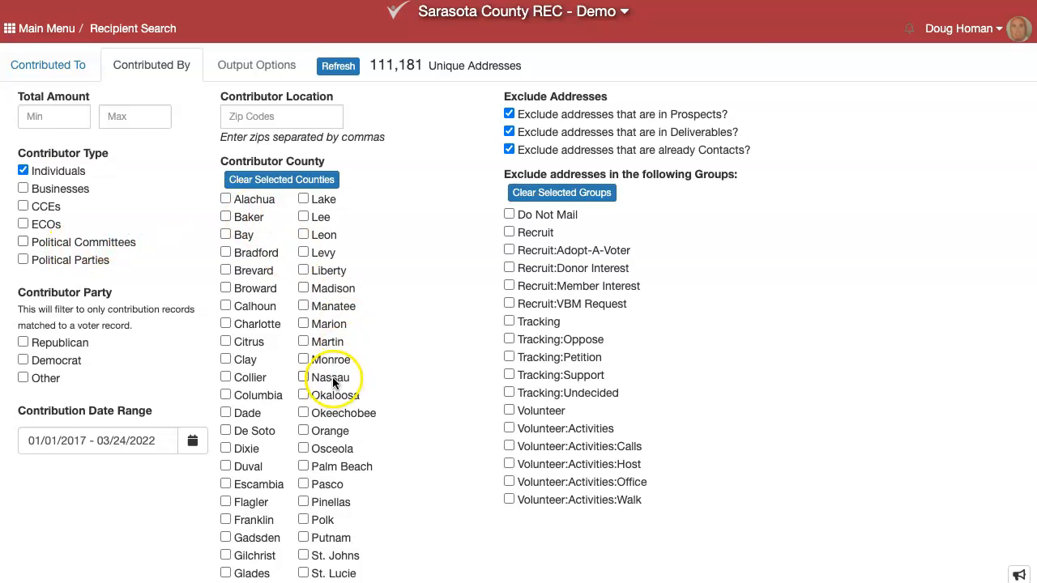
scroll(332, 384, "down", 2)
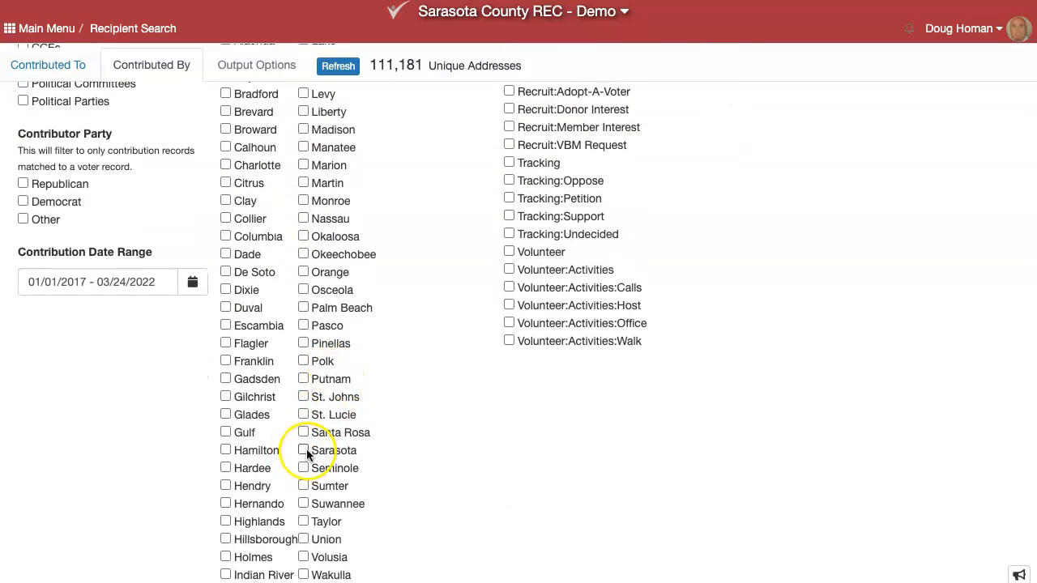
left_click(304, 450)
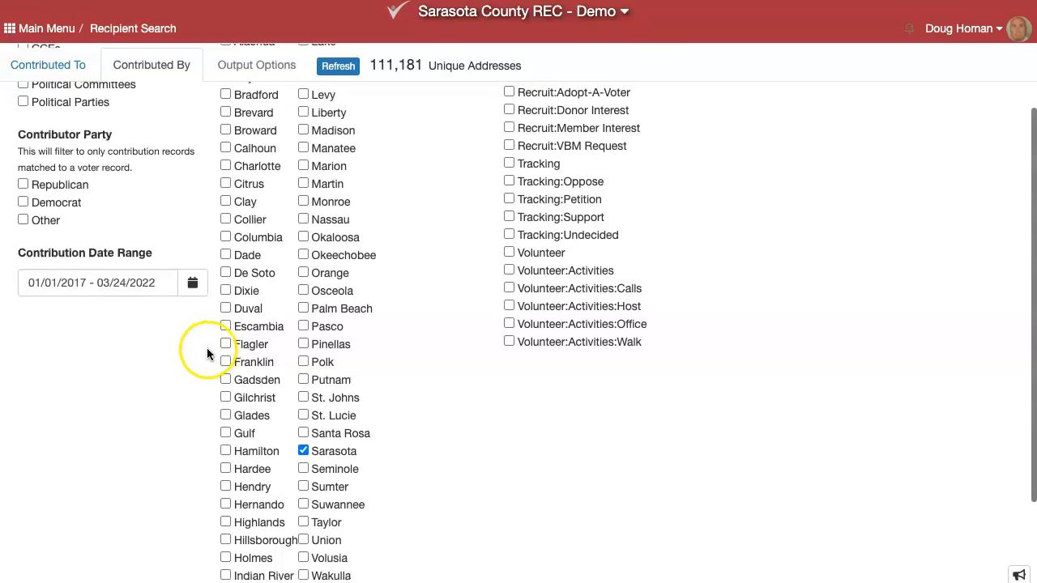
scroll(210, 354, "up", 2)
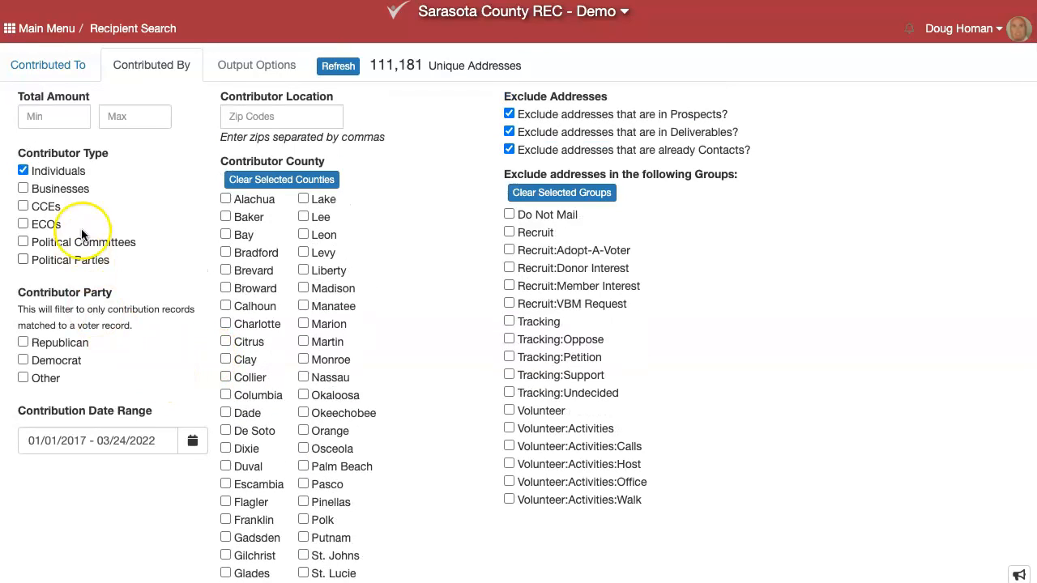
Set a minimum contribution of 100, refresh to 1,431 addresses, and show the matching records
left_click(64, 117)
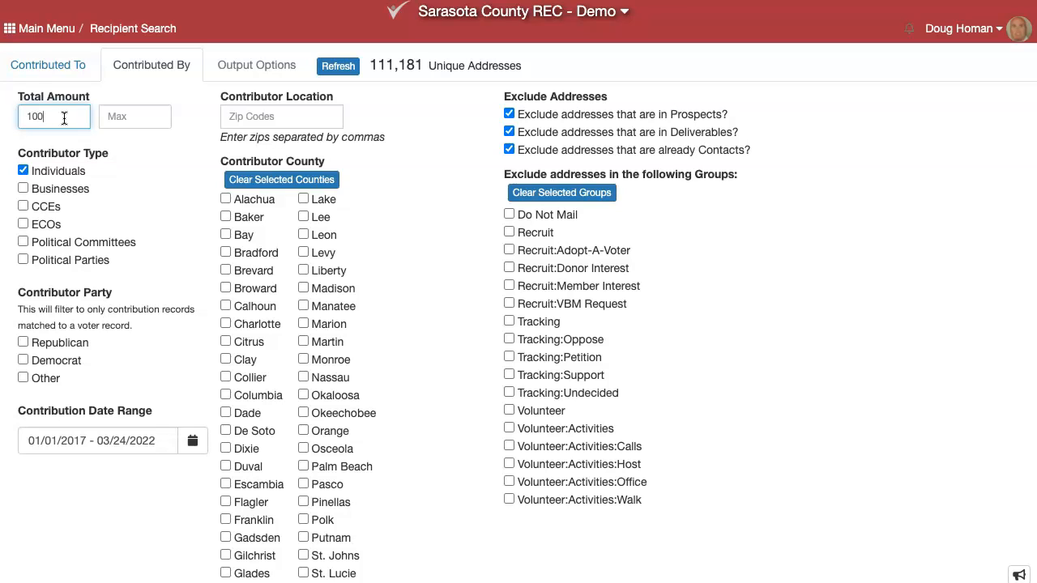
left_click(132, 116)
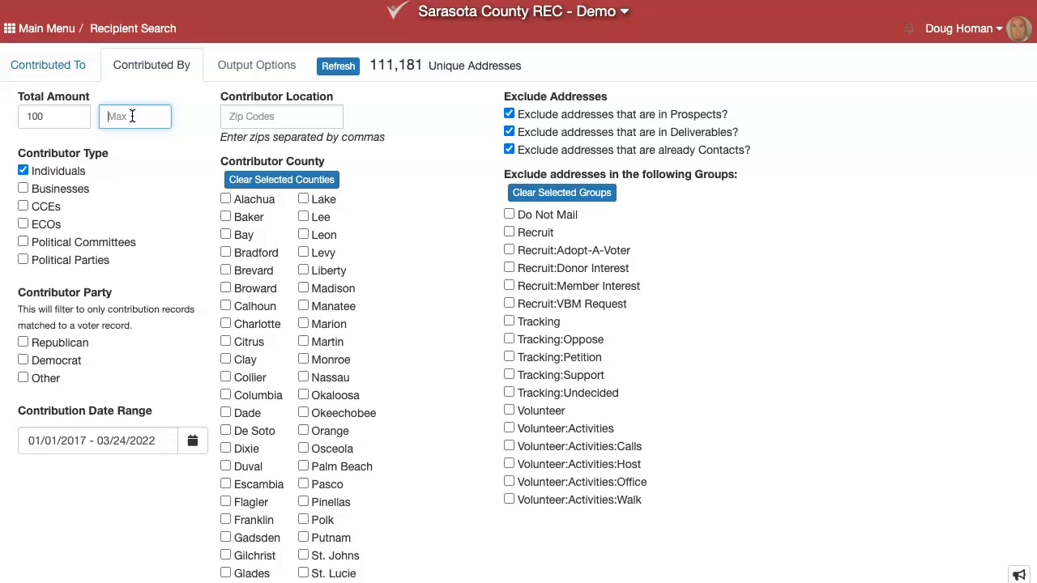
scroll(302, 439, "down", 3)
left_click(303, 412)
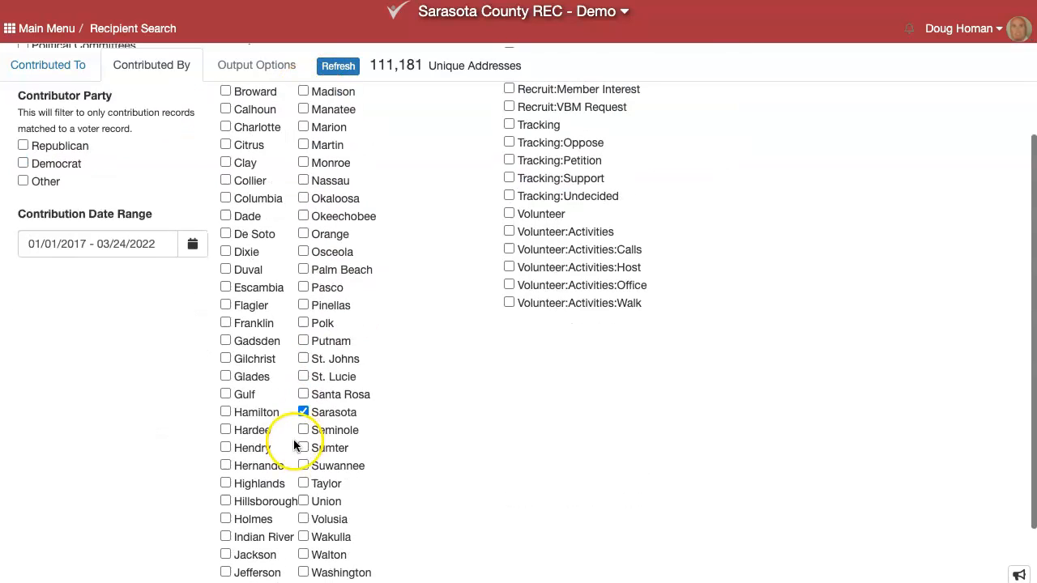
scroll(311, 444, "up", 3)
left_click(345, 69)
left_click(347, 73)
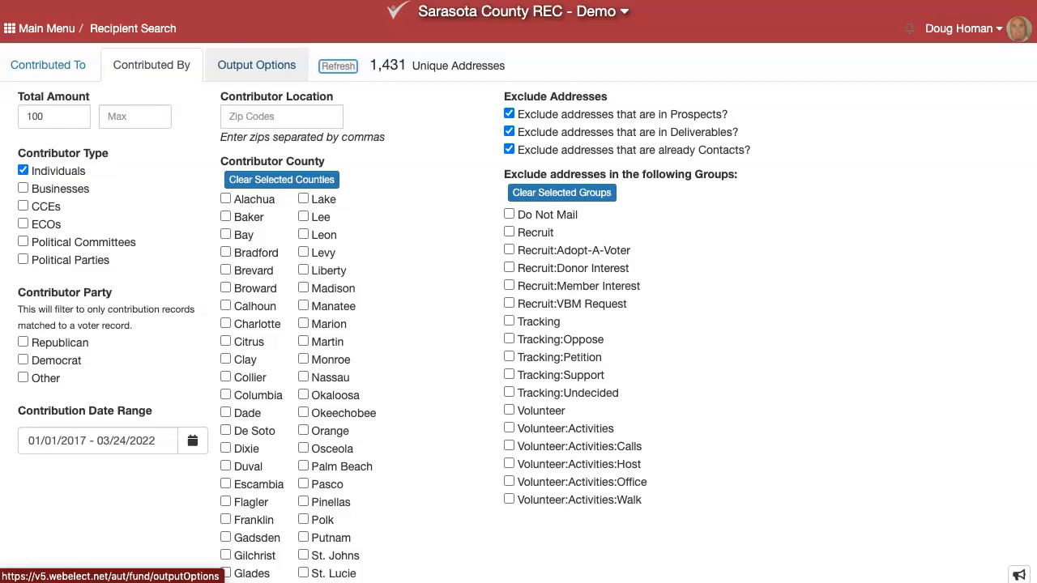
left_click(229, 71)
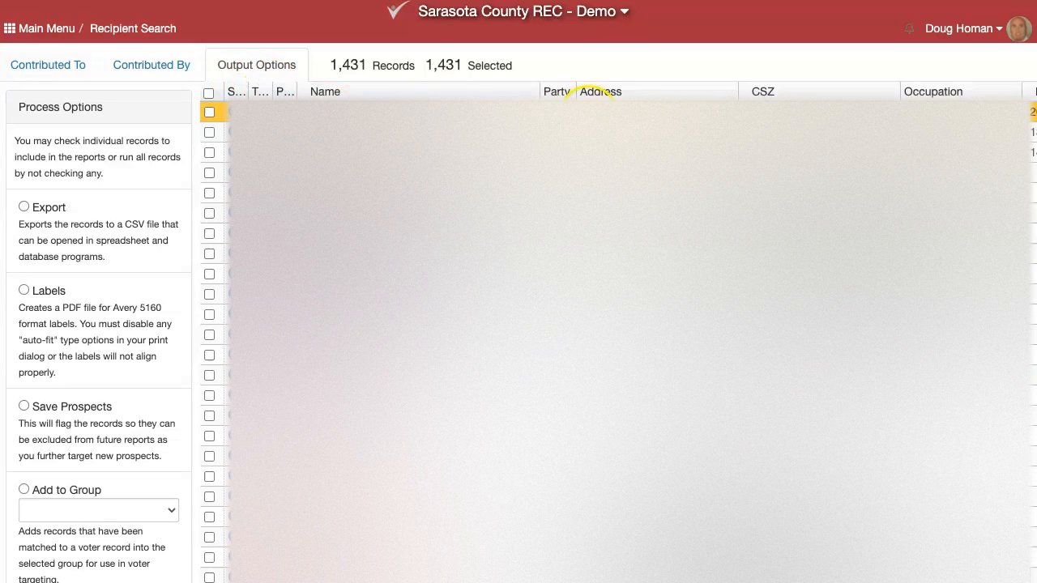
Review one contributor's $27,250 Republican giving history and open their matched voter record
scroll(616, 324, "right", 5)
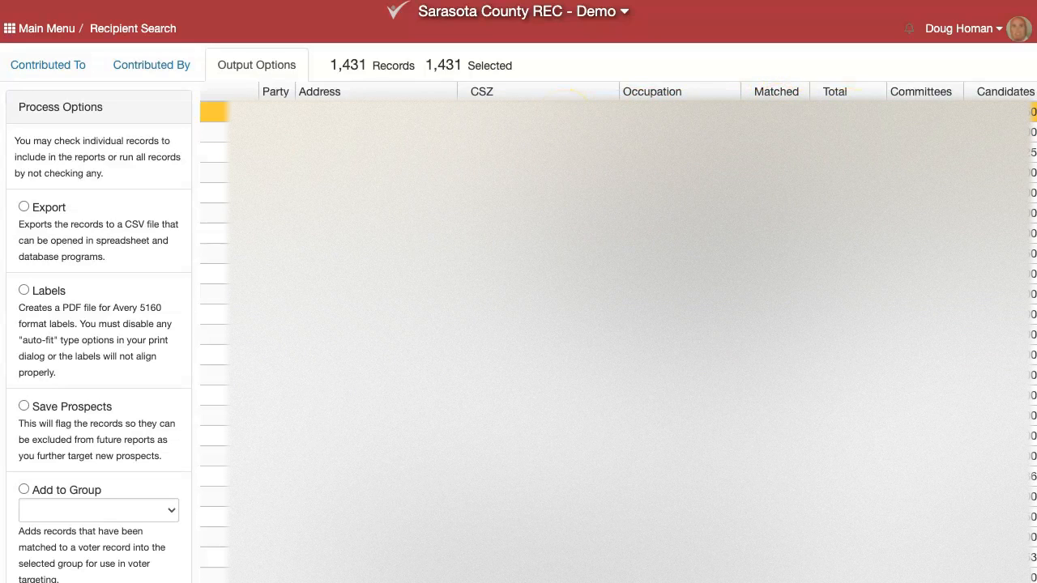
scroll(571, 324, "left", 5)
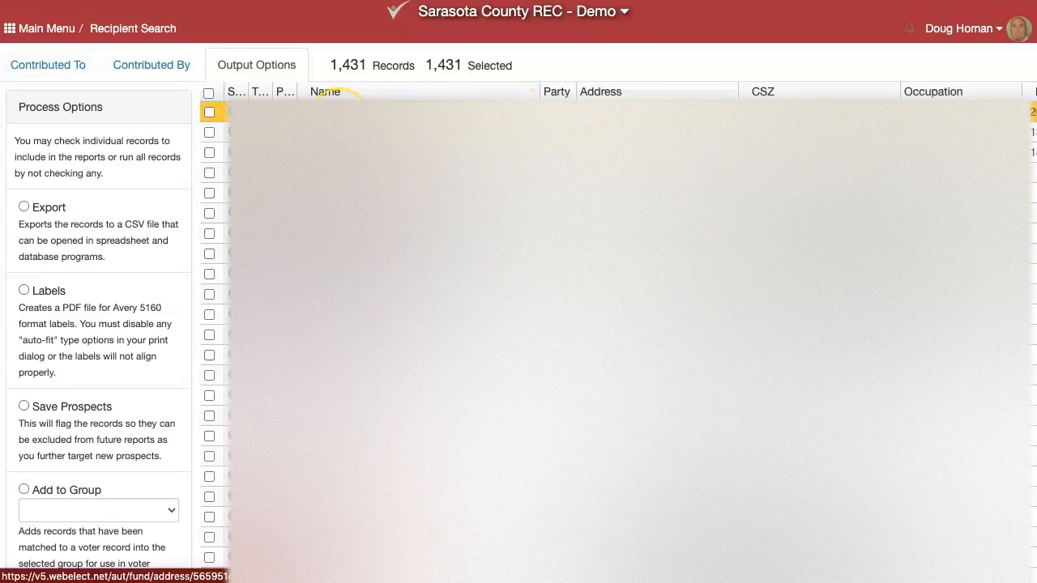
left_click(337, 112)
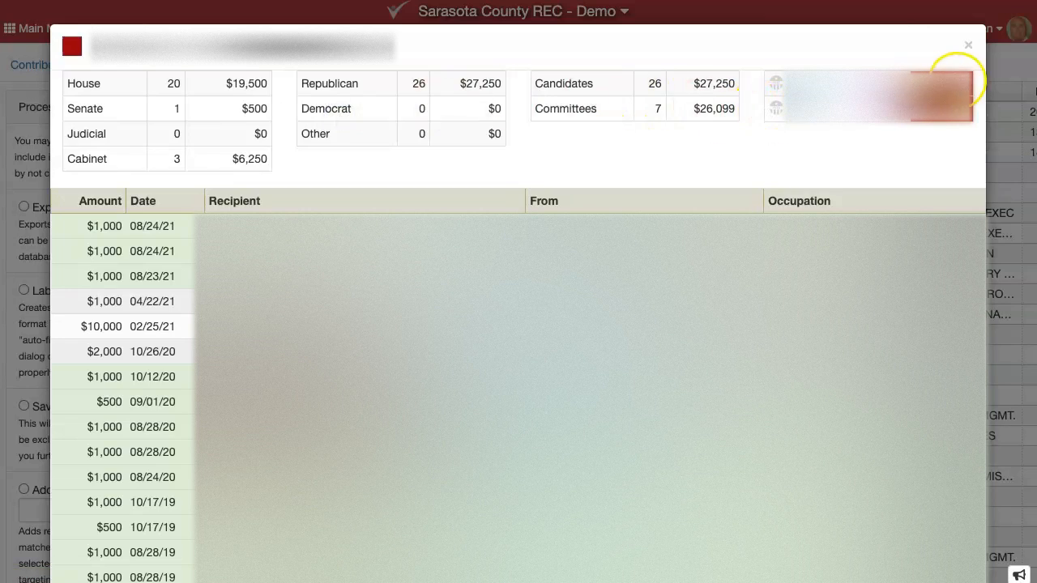
left_click(838, 85)
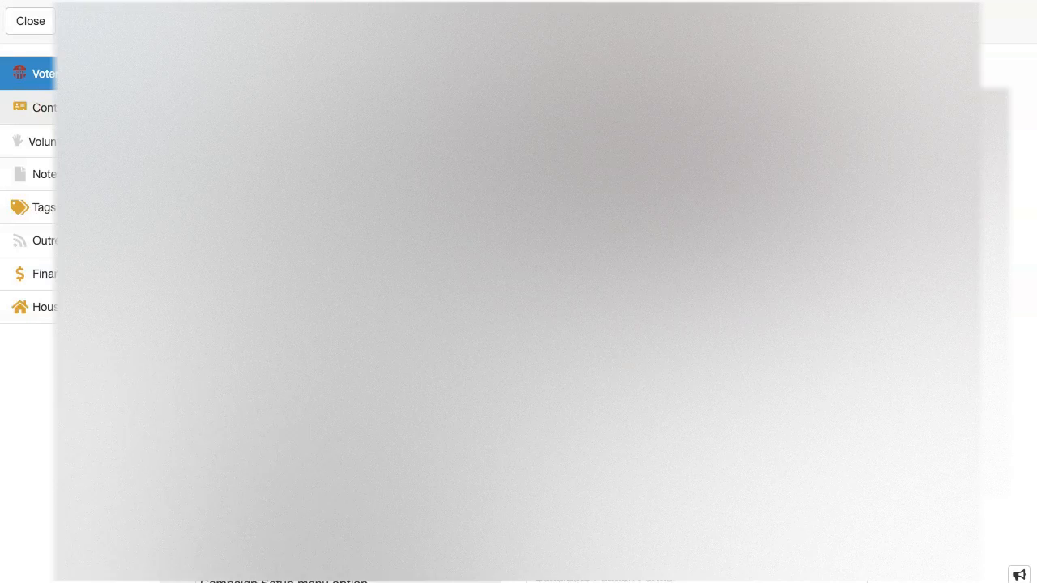
View the voter's Contact tab, then close the record back to the 1,431 contributors
left_click(74, 108)
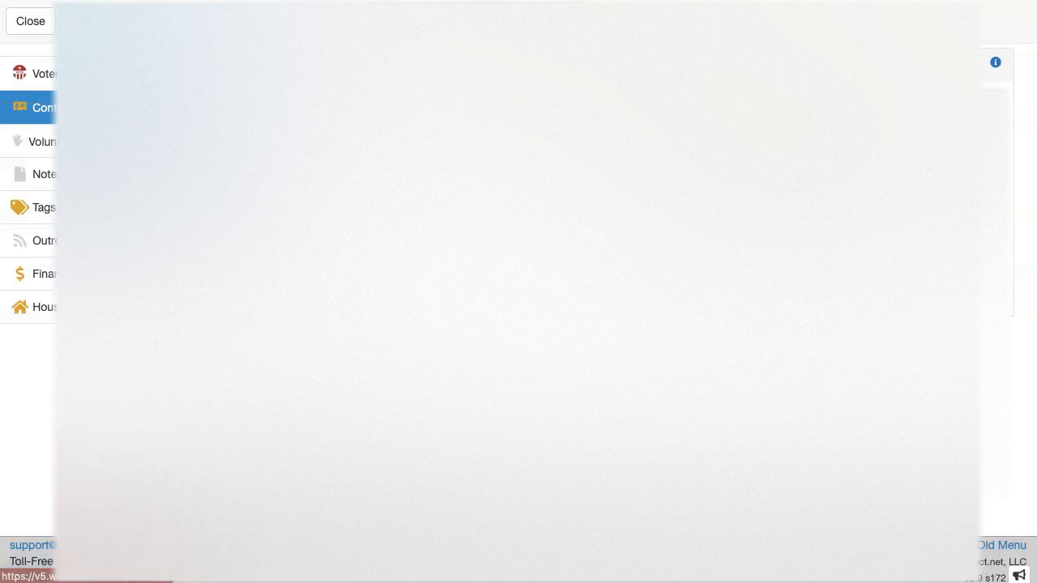
left_click(34, 22)
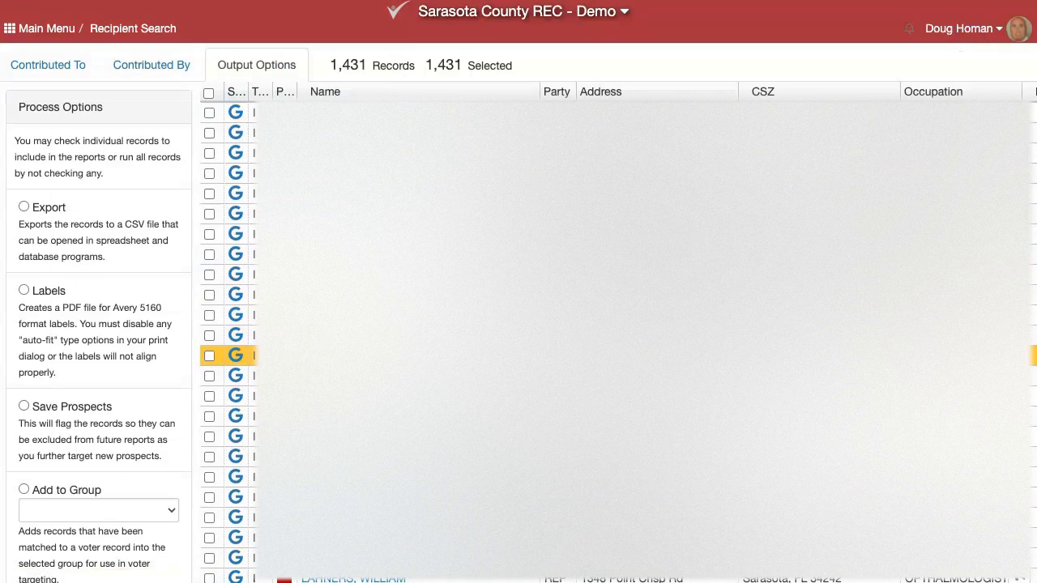
scroll(356, 357, "down", 5)
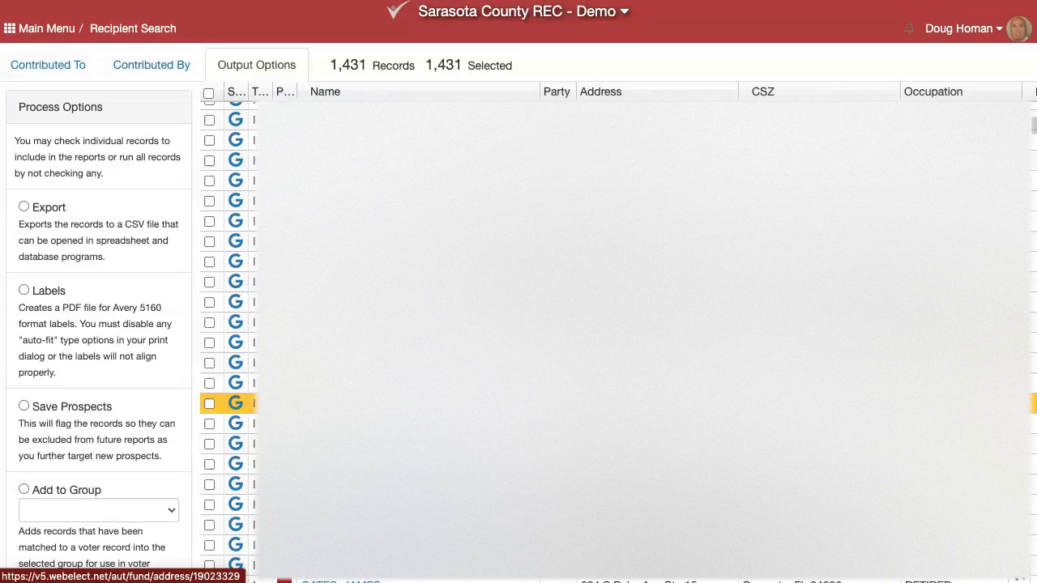
left_click(340, 404)
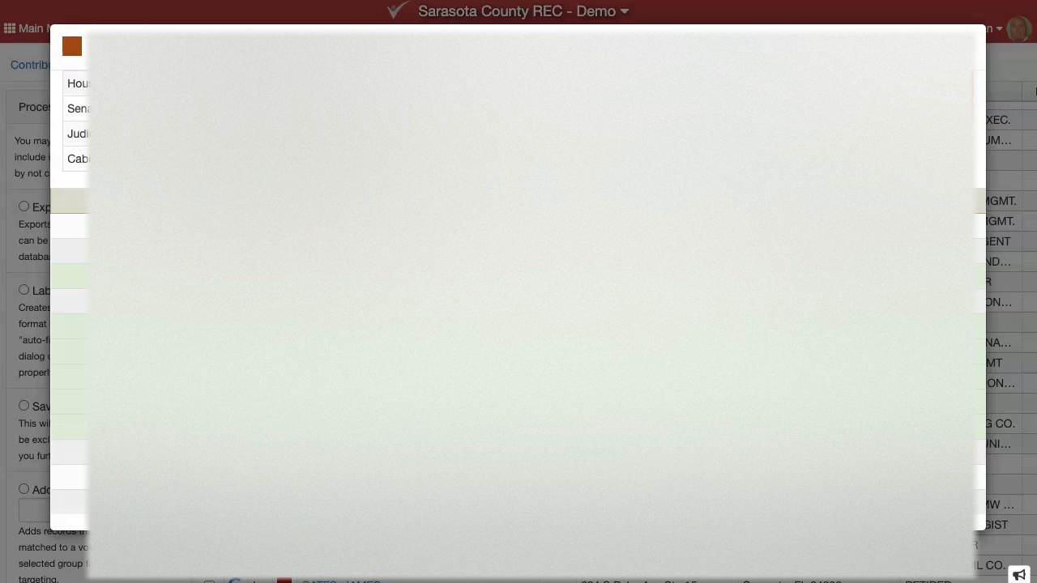
left_click(973, 47)
scroll(616, 332, "down", 10)
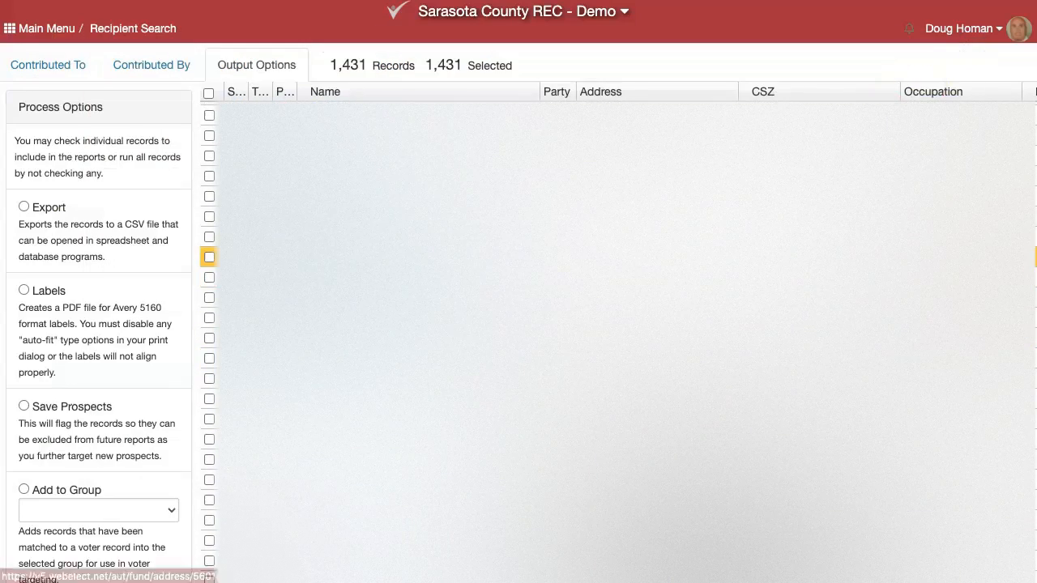
left_click(349, 257)
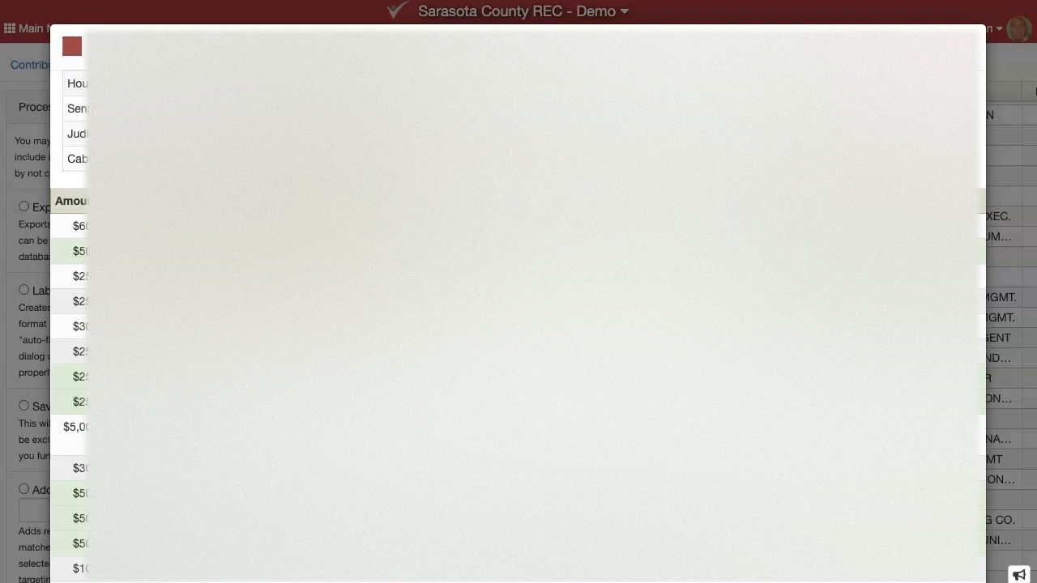
left_click(967, 42)
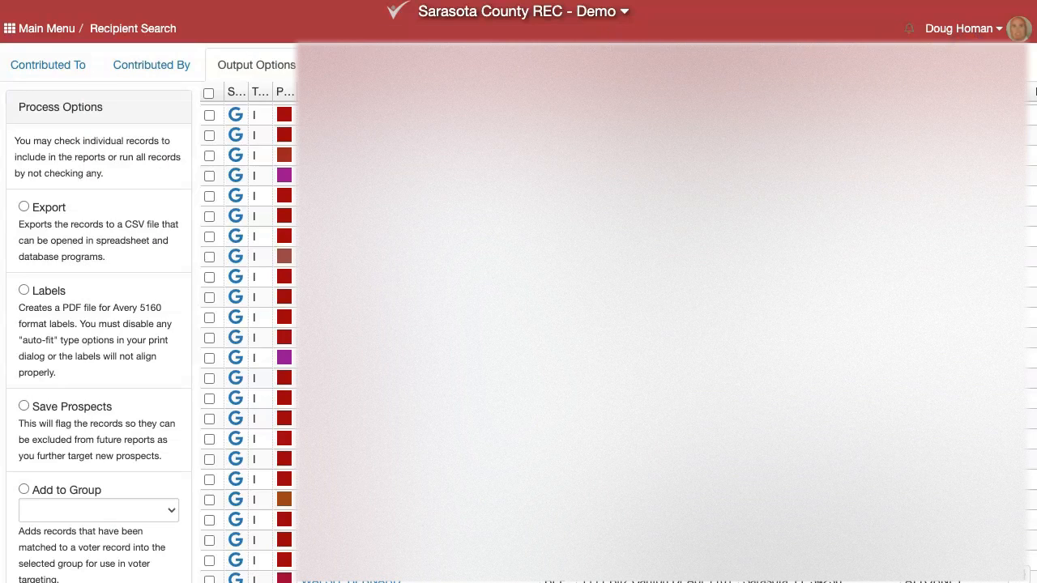
Add the selected contributor records to the Recruit group
scroll(109, 302, "down", 3)
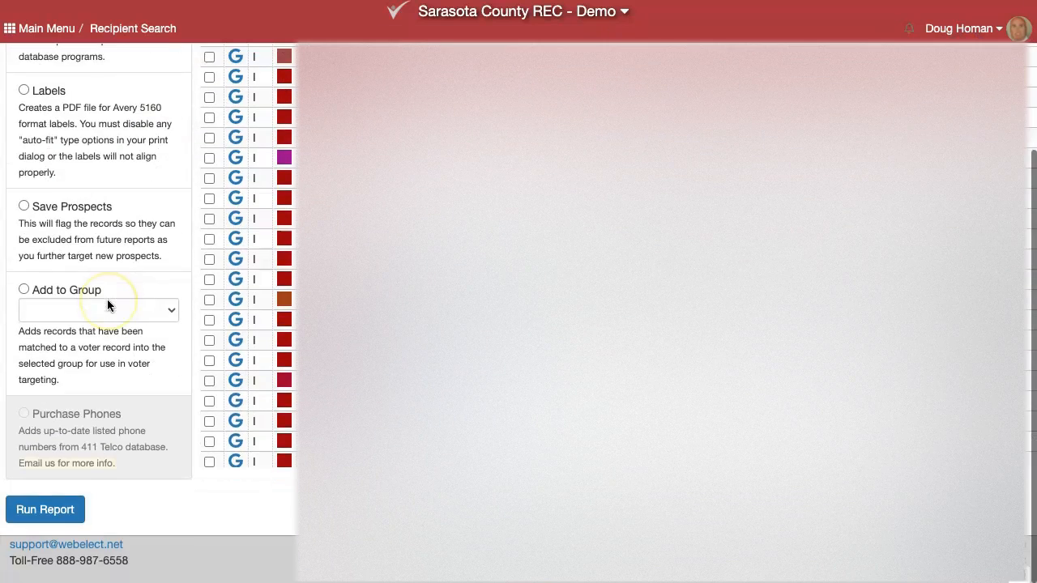
left_click(24, 289)
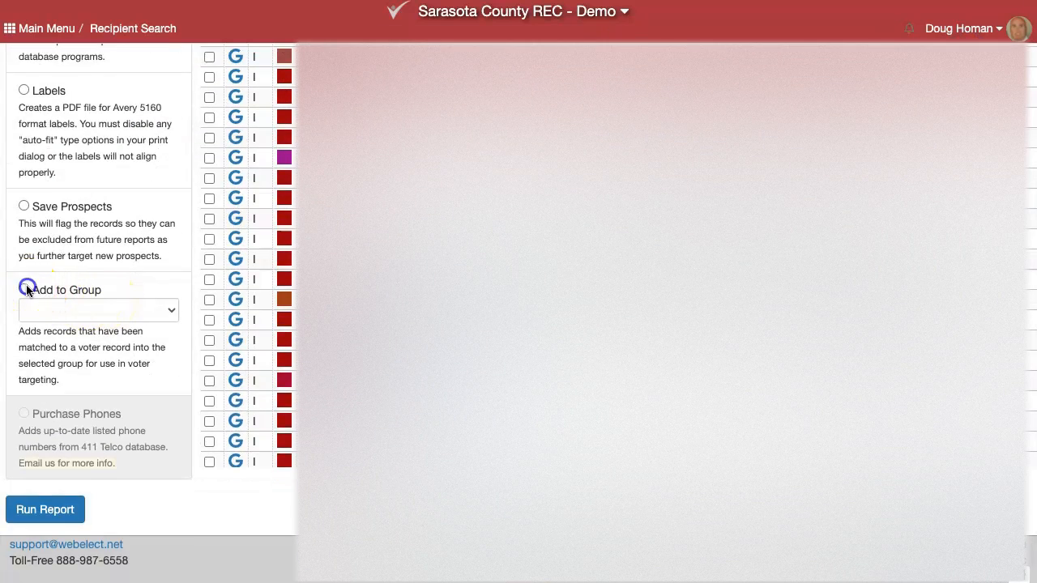
left_click(135, 312)
left_click(97, 338)
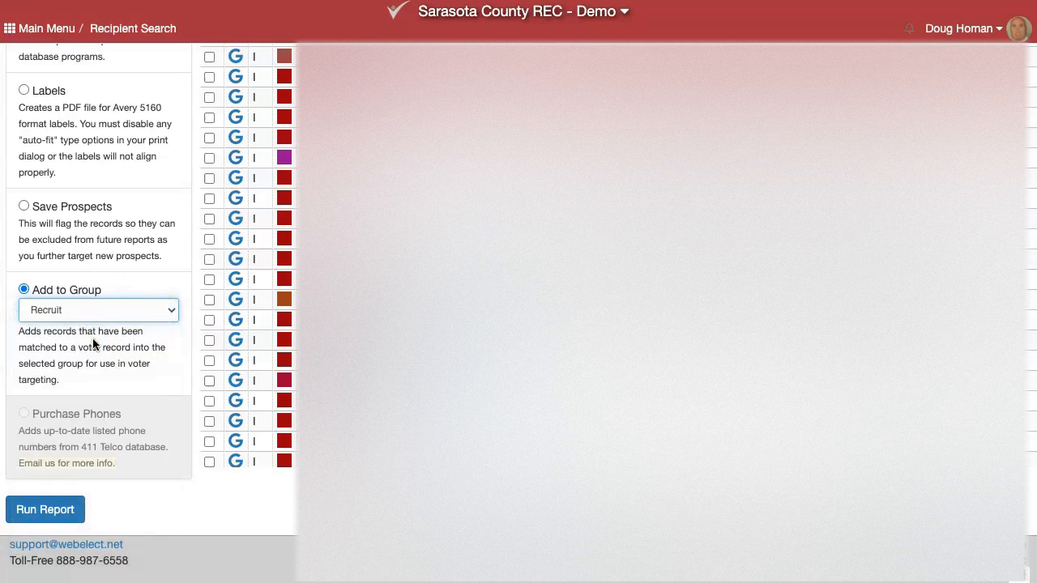
left_click(44, 509)
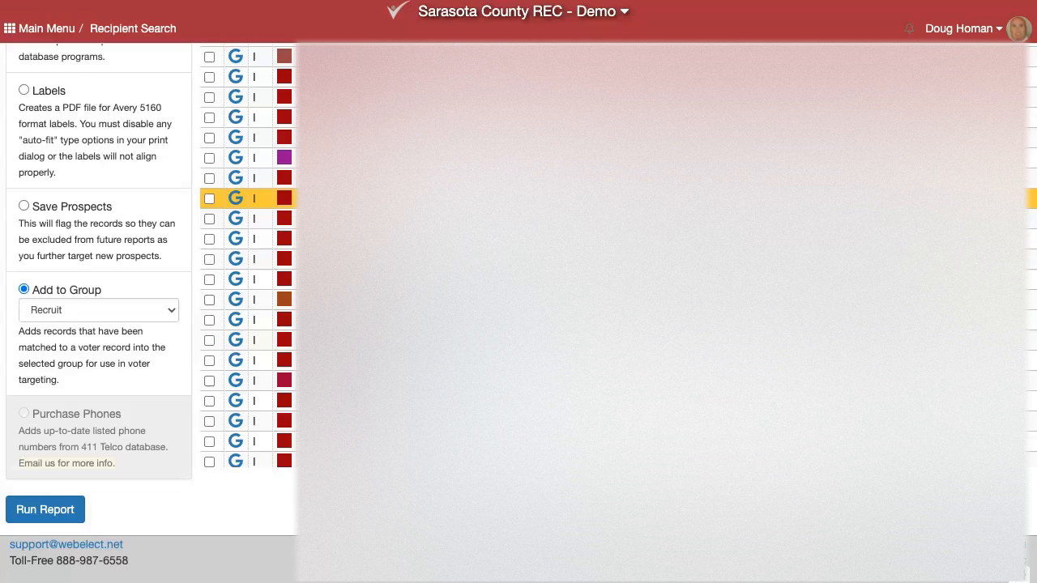
Check under Administration > Tags that Recruit now counts 18,521, then return to Main Menu
left_click(36, 29)
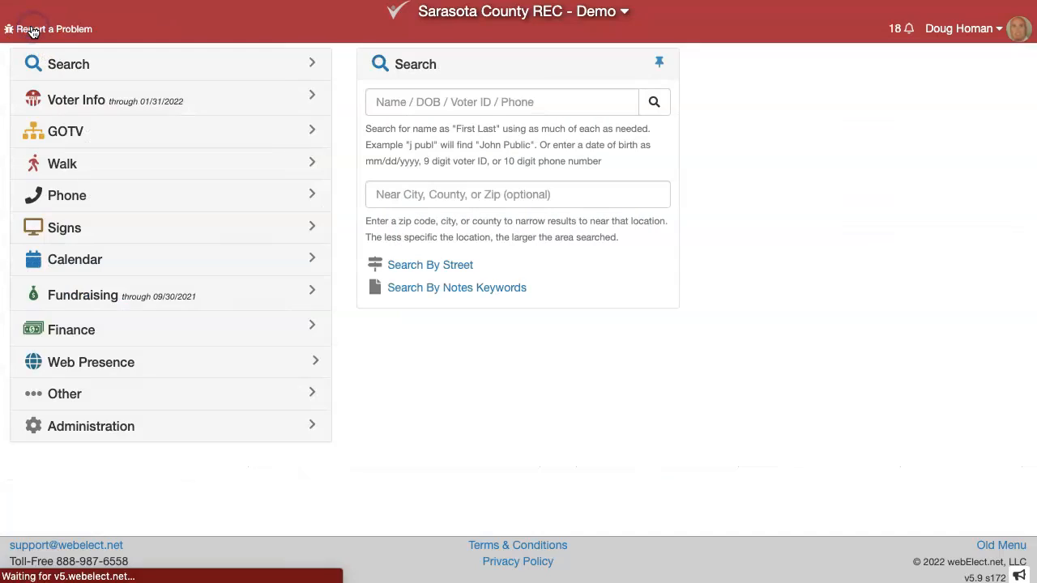
left_click(47, 426)
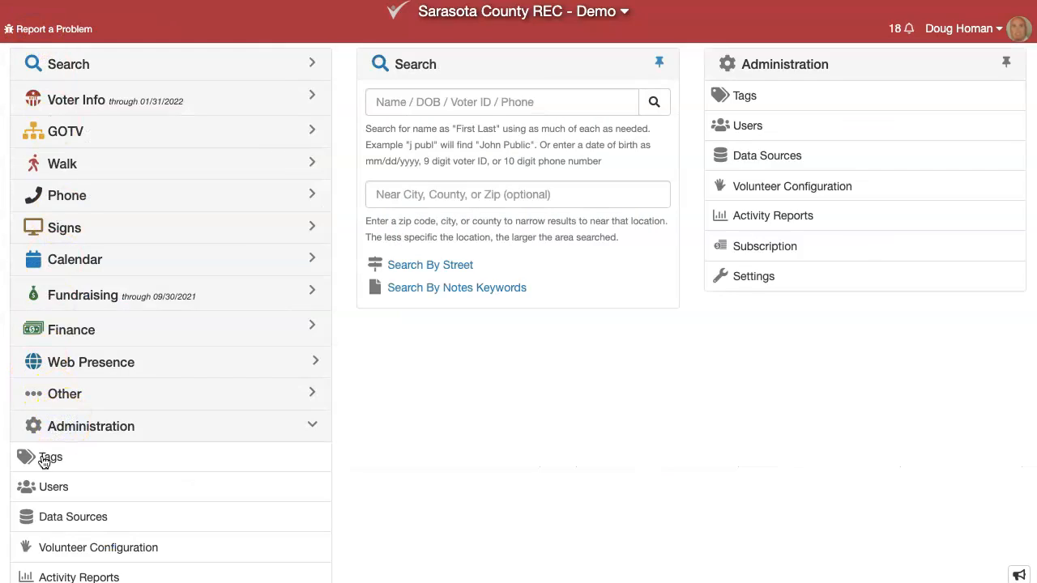
left_click(43, 459)
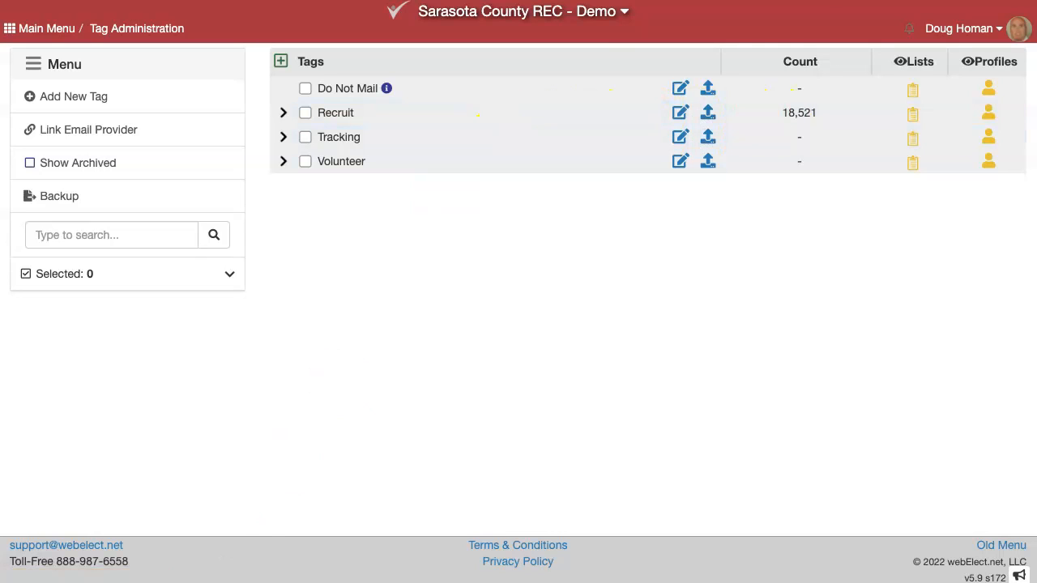
left_click(37, 26)
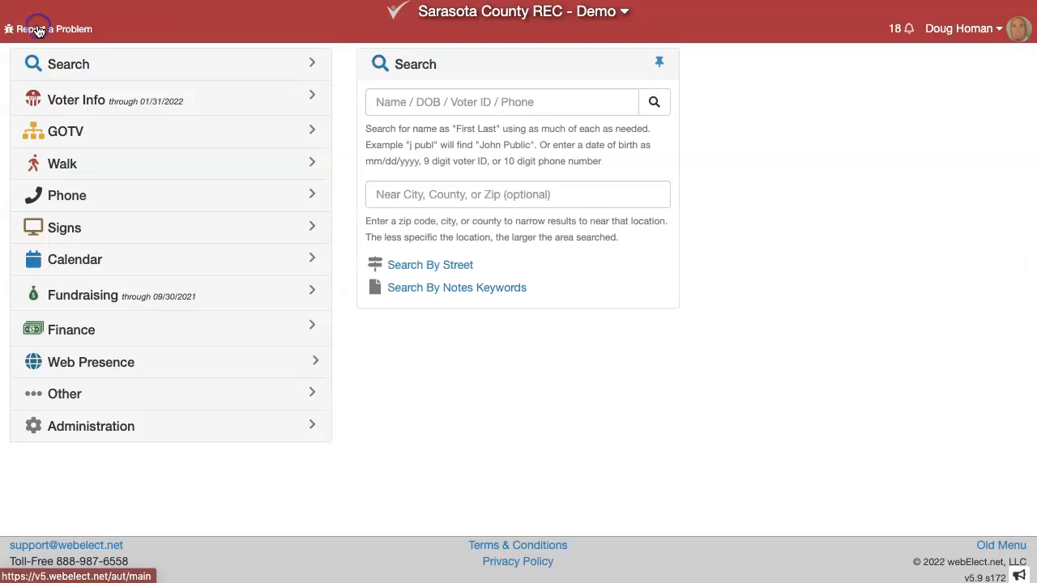
Target voters with Recruit set to Keep Only If Member and save 13,382 addresses into a new walk list
left_click(75, 101)
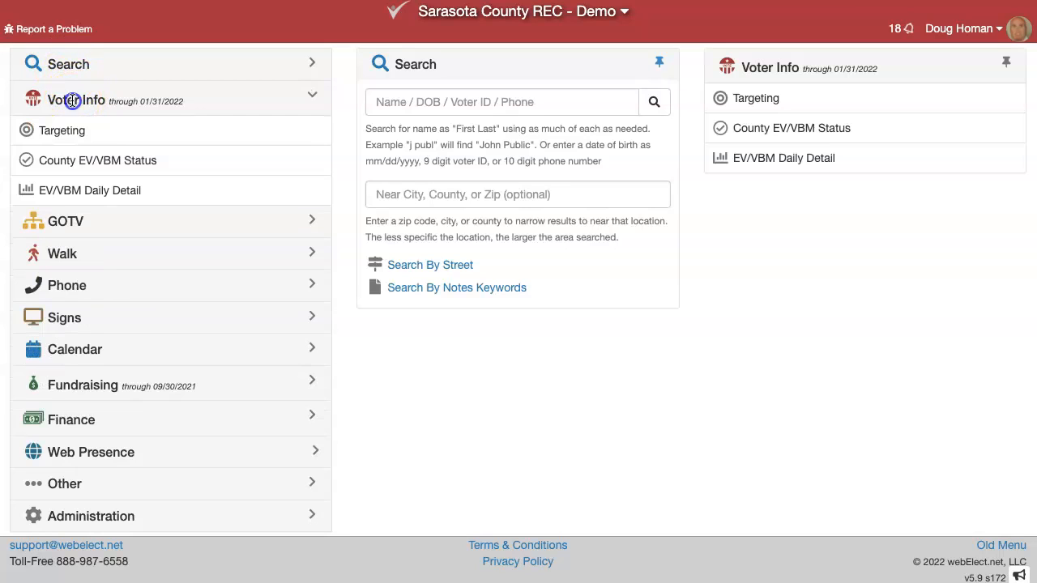
left_click(72, 136)
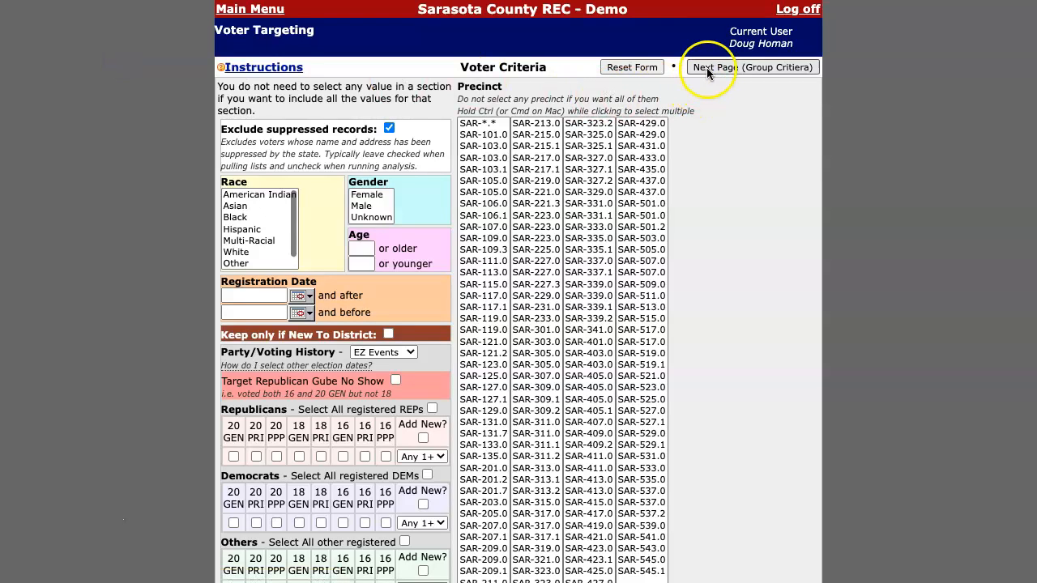
left_click(706, 69)
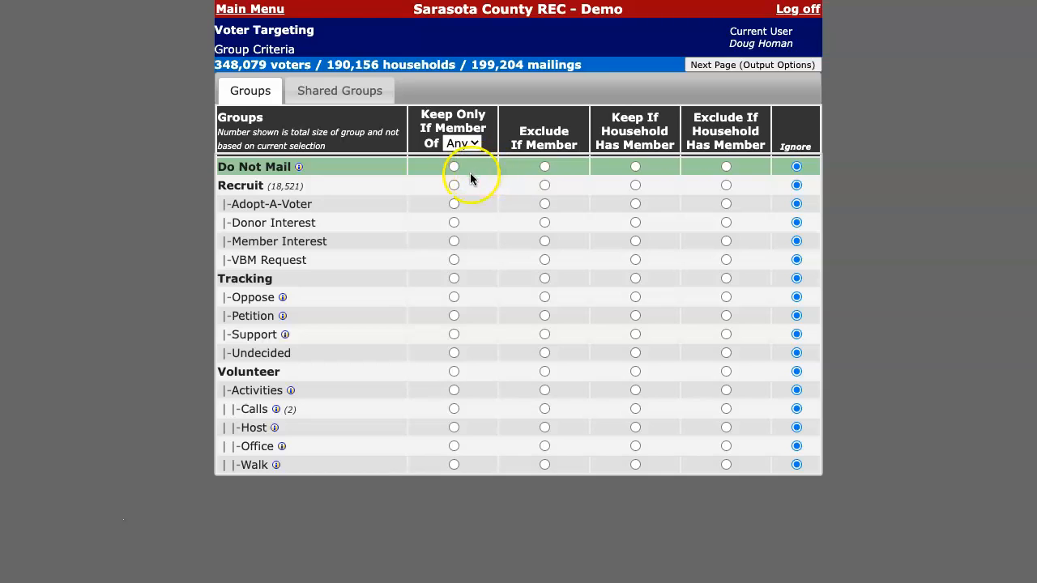
left_click(455, 187)
left_click(727, 71)
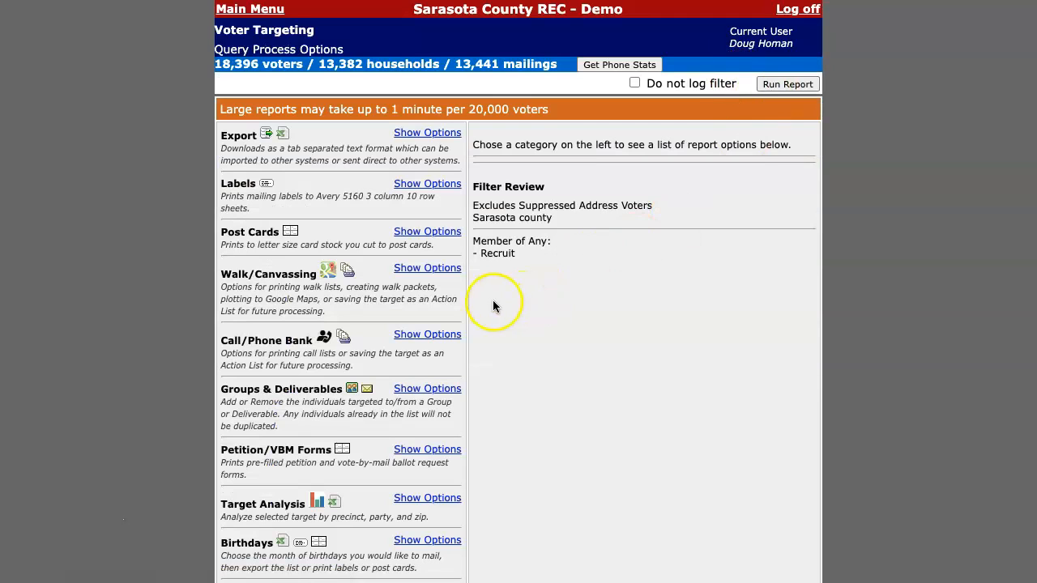
left_click(451, 268)
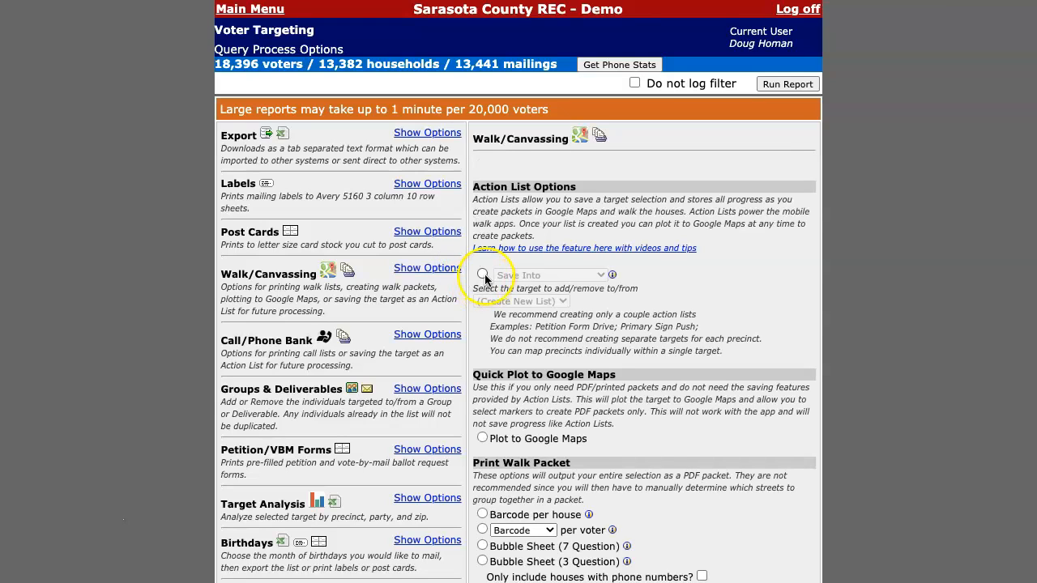
left_click(482, 274)
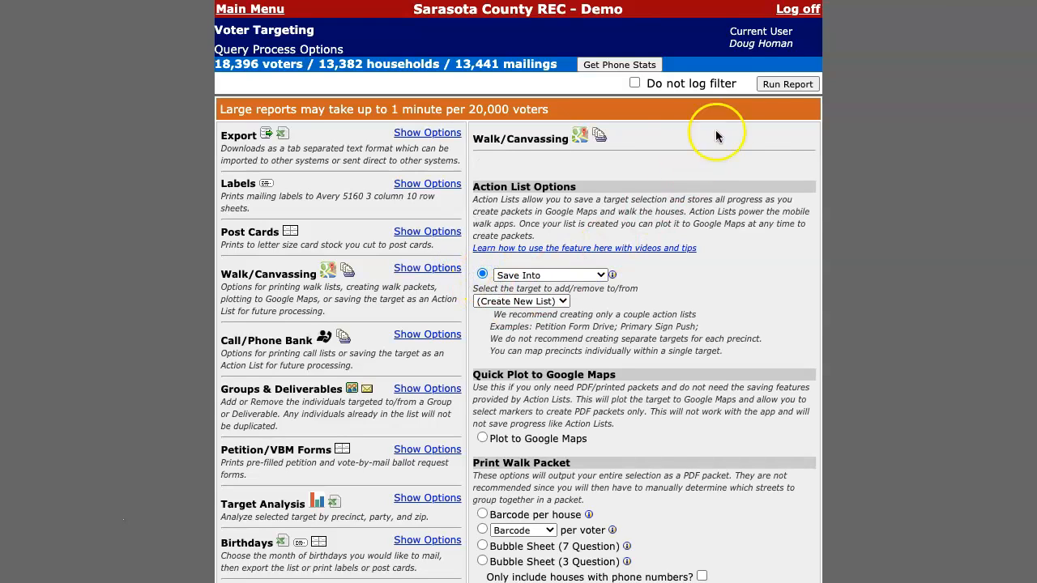
left_click(786, 84)
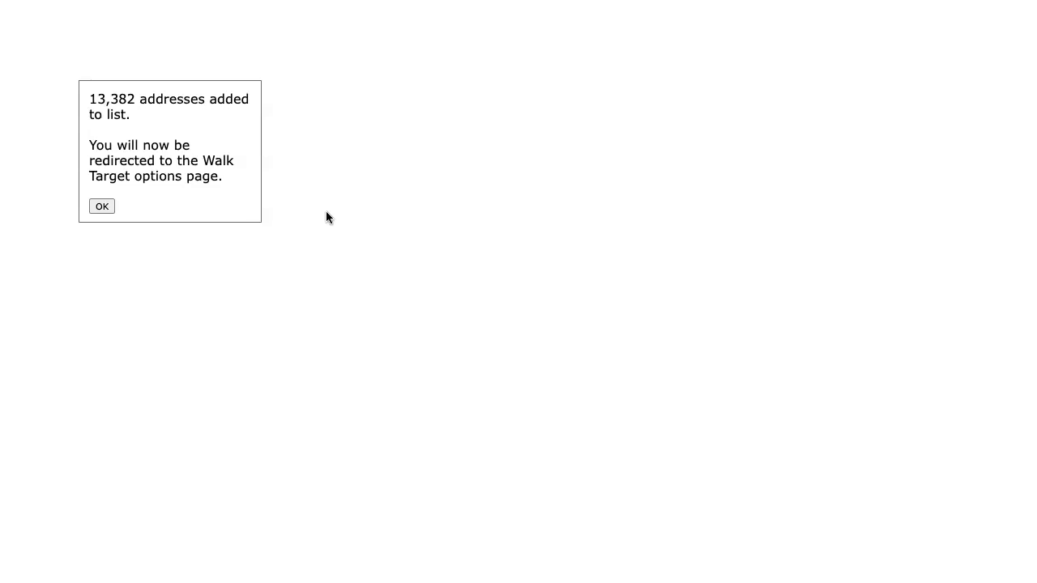
Name the walk project 'Recruit Walk' and paste in the prepared recruiting script
left_click(105, 208)
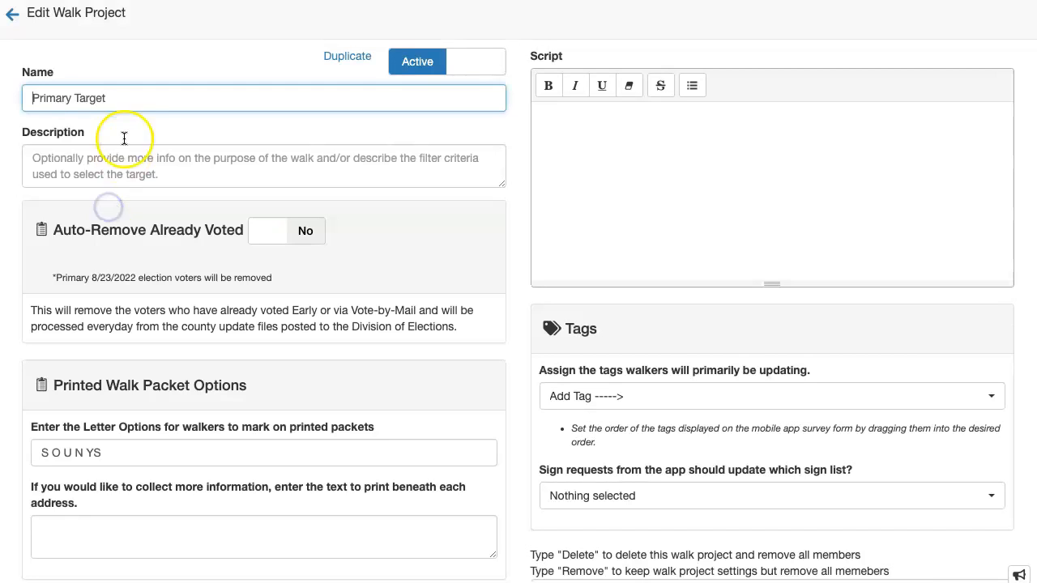
triple_click(130, 97)
type("Recruit Walk")
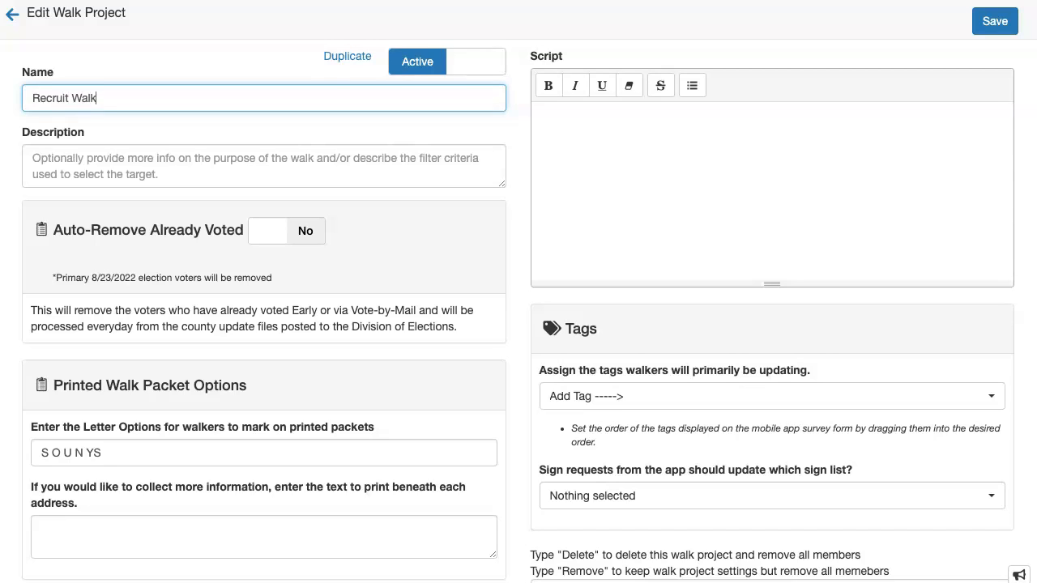
key("Tab")
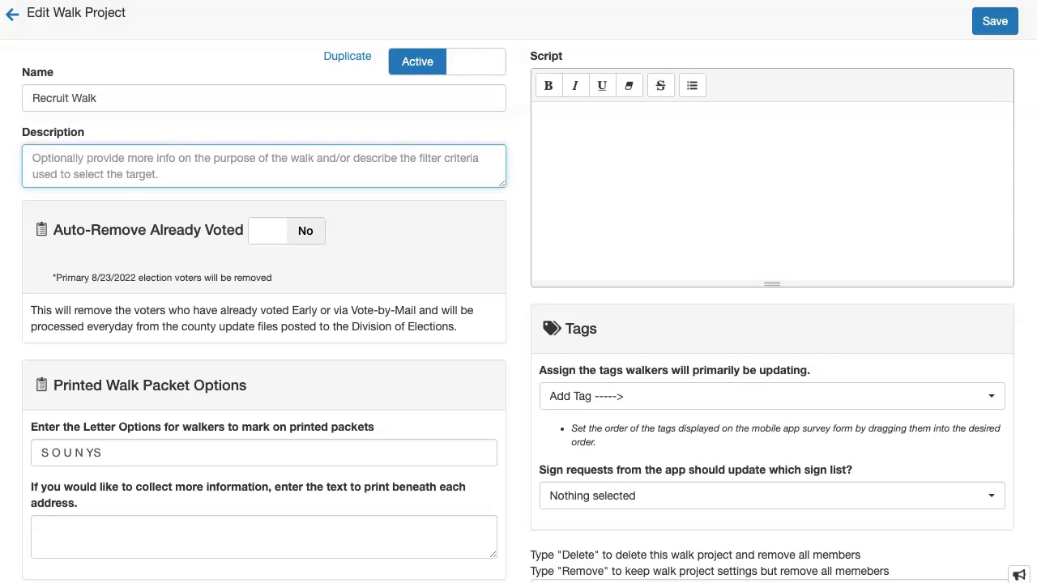
left_click(650, 159)
type("Hello, my name is _______ and I am a member of the Republican Party of Sarasota. We are ..... Would you be willing to participate in our Adopt-A-Voter program and help us to turn out some of your Republican neighbors who are unlikely to vote?")
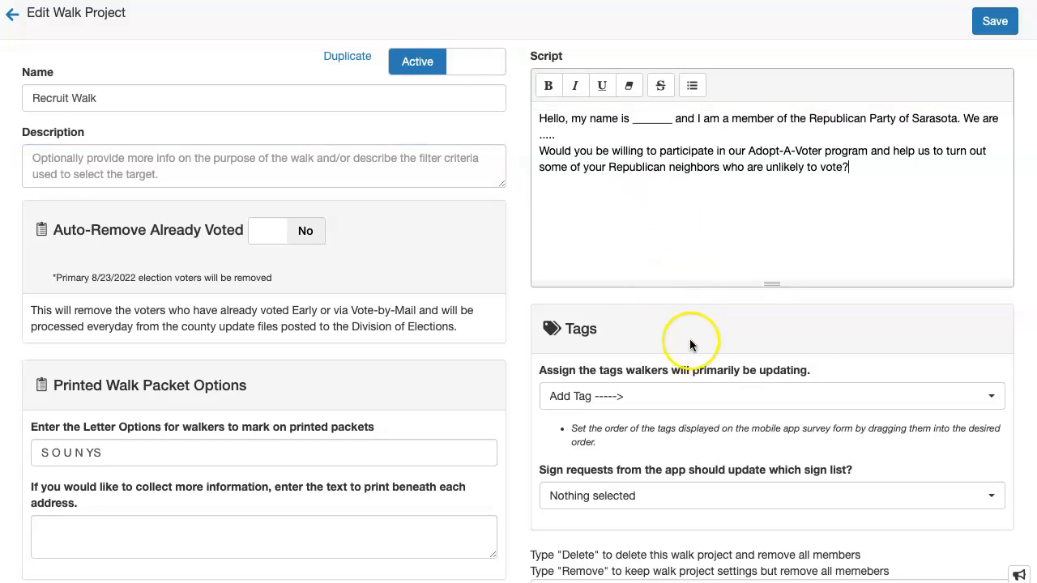
Add Recruit tags Adopt-A-Voter, Donor Interest, Member Interest and VBM Request, moving Member Interest to the top
scroll(690, 345, "down", 1)
left_click(674, 318)
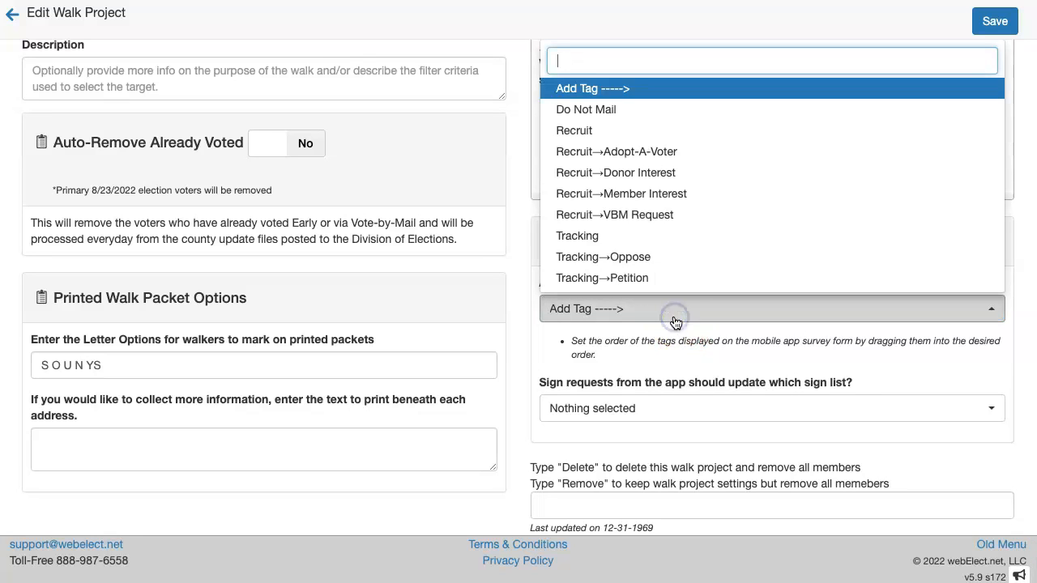
left_click(628, 160)
left_click(595, 305)
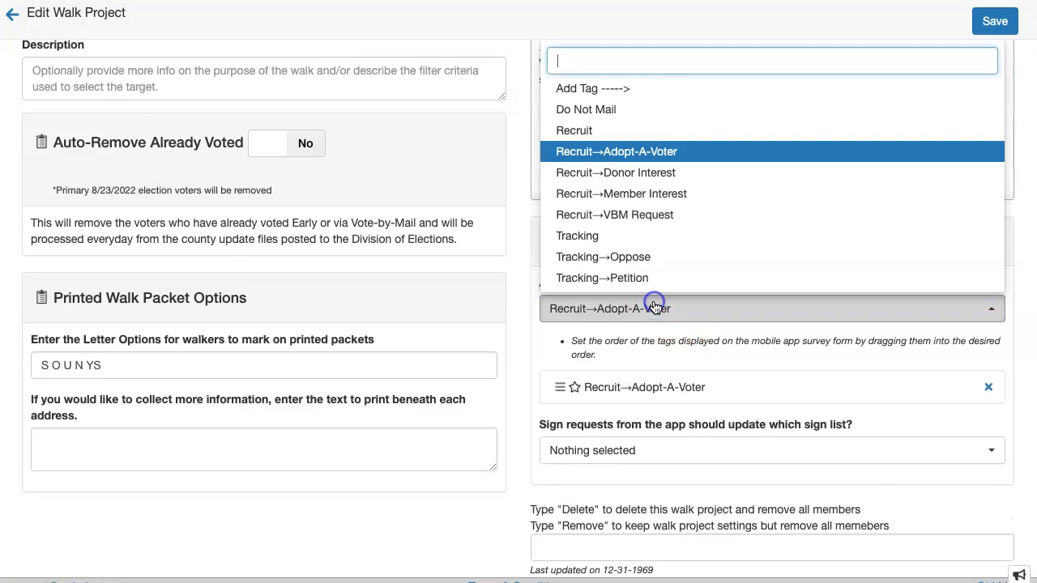
left_click(631, 180)
left_click(663, 306)
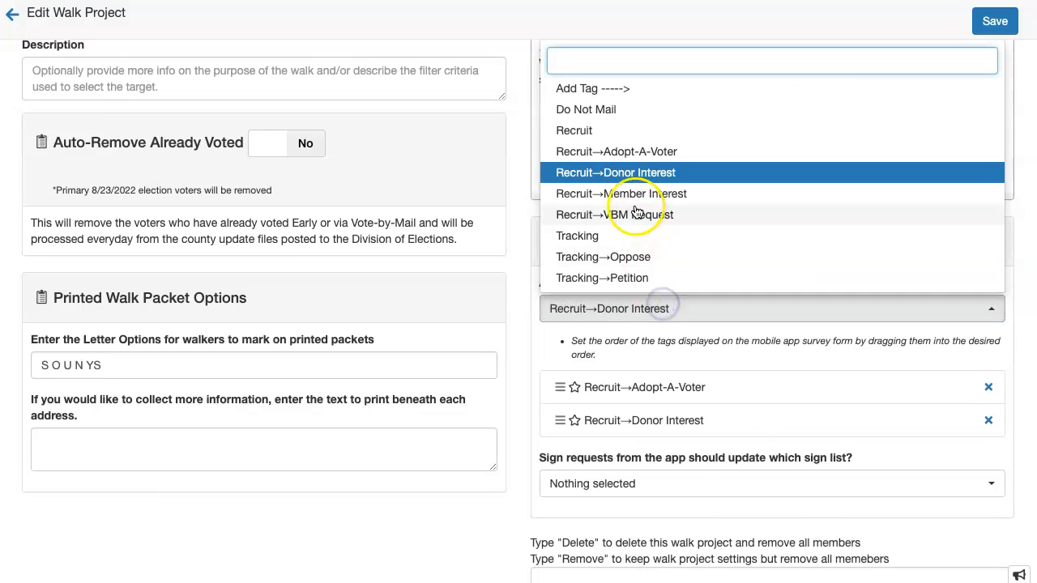
left_click(632, 197)
left_click(663, 304)
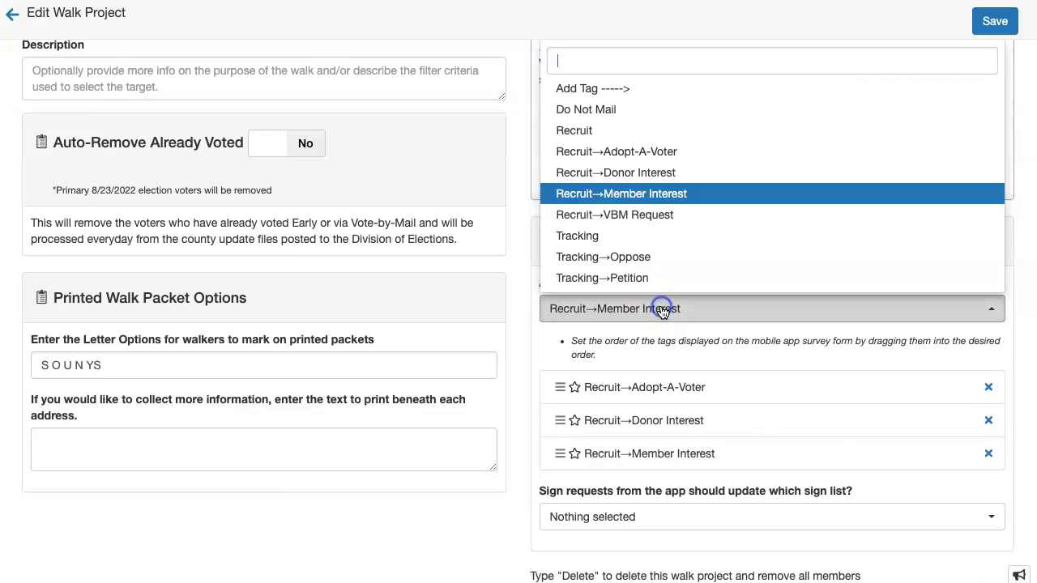
left_click(640, 215)
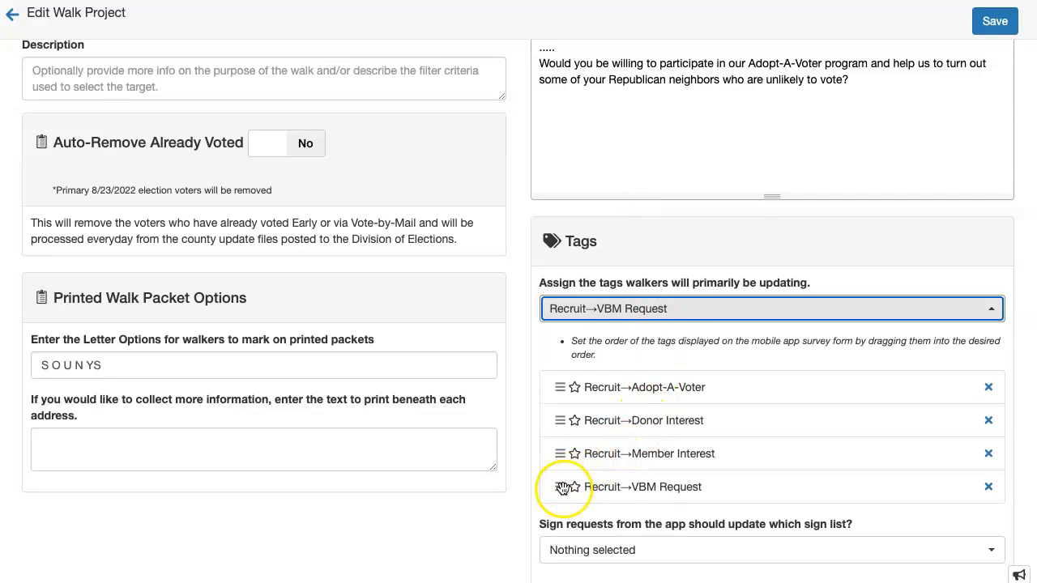
left_click_drag(559, 454, 550, 387)
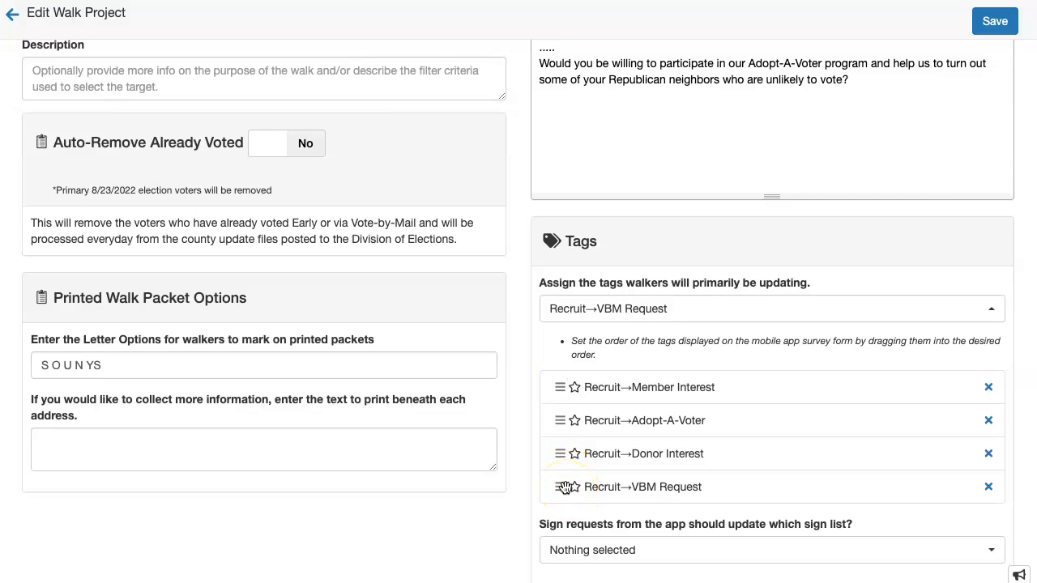
Choose Yard Signs as the sign list, save the project, and return to the walk projects list
scroll(761, 454, "down", 1)
left_click(754, 506)
left_click(757, 458)
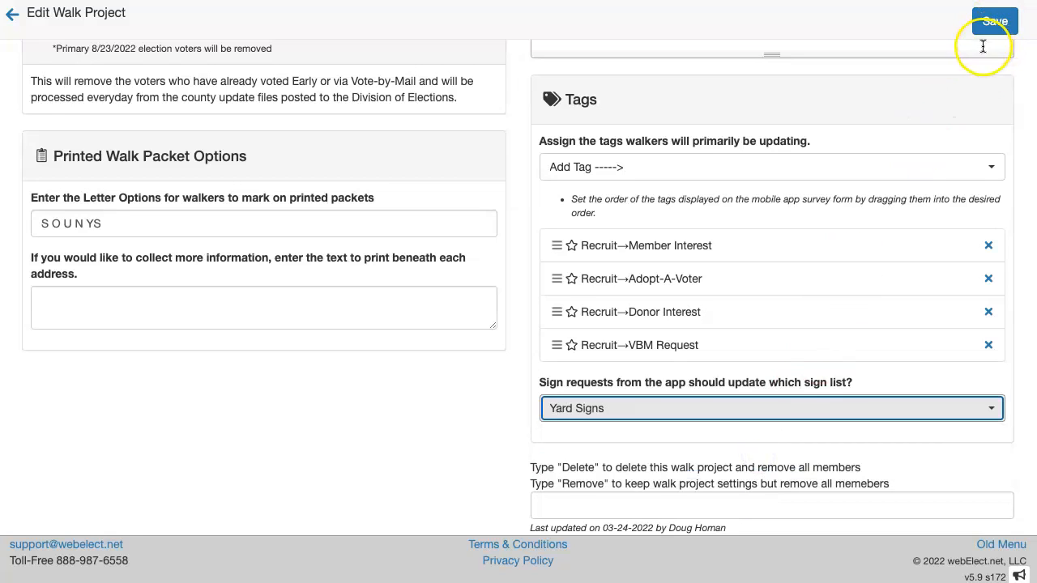
left_click(993, 21)
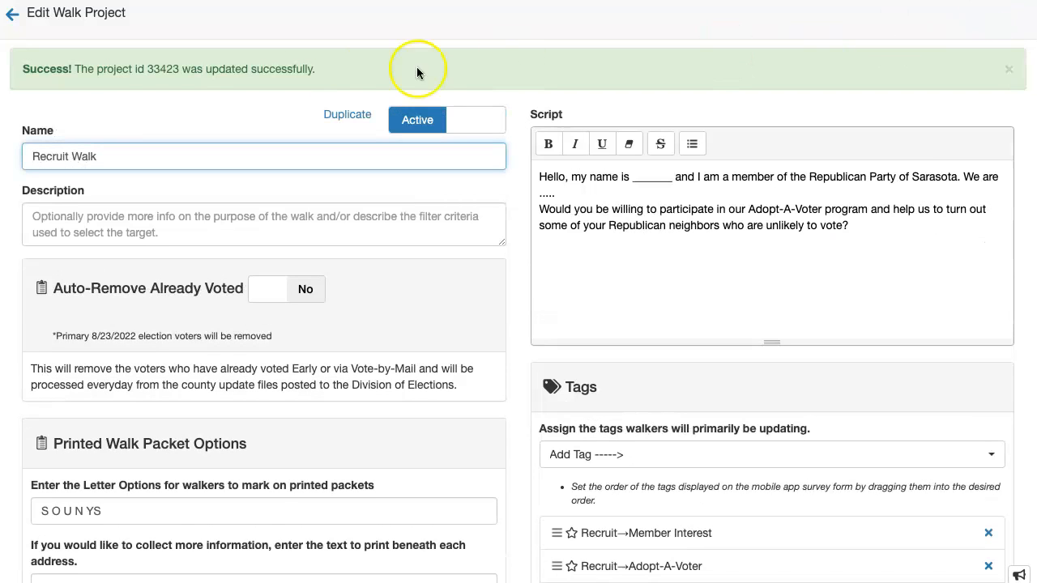
left_click(9, 19)
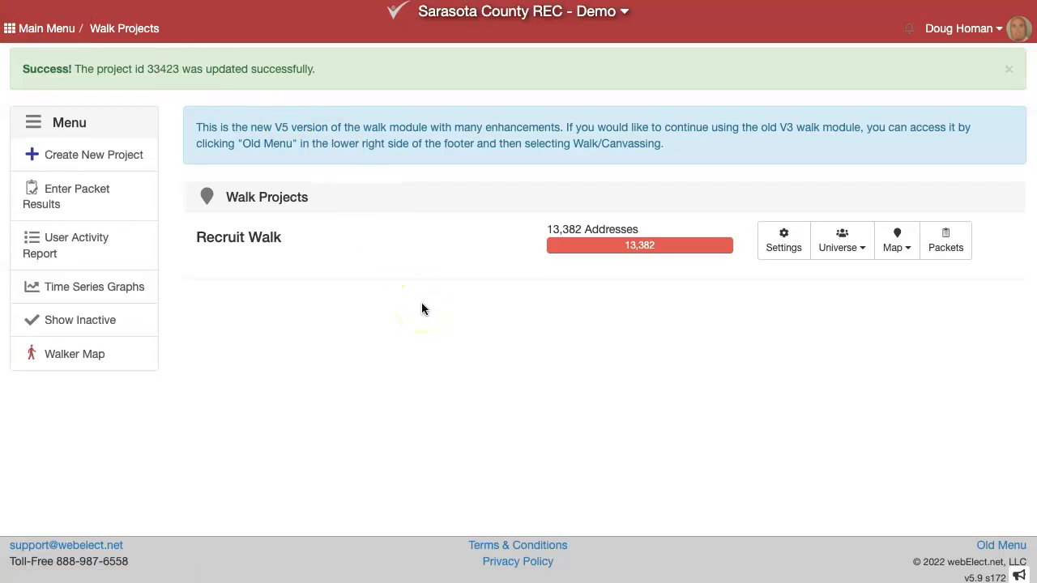
Show all Recruit Walk addresses, zoom to northern Longboat Key, and turn on accessible streets
left_click(896, 242)
left_click(900, 274)
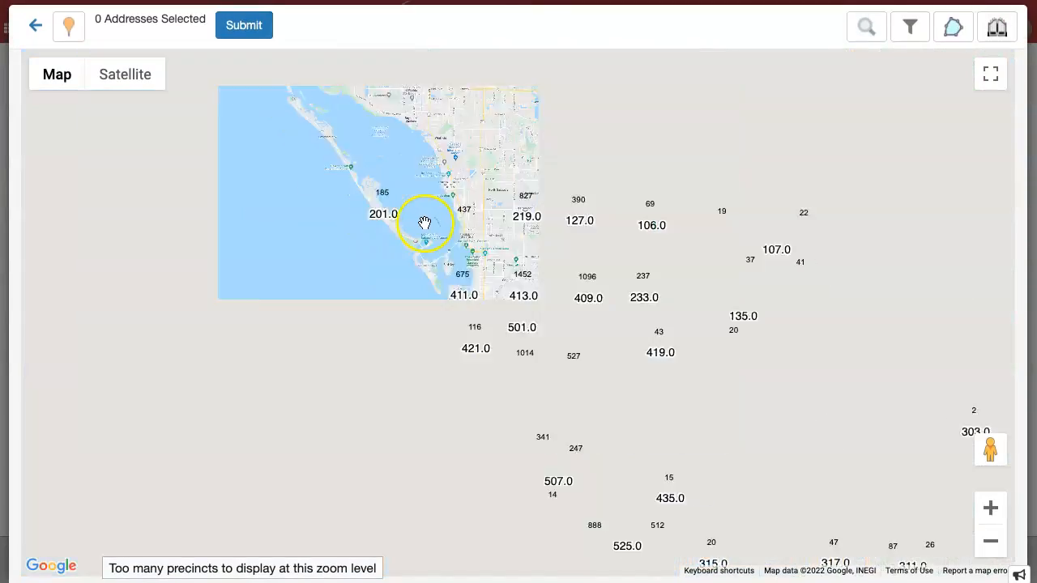
scroll(395, 324, "up", 3)
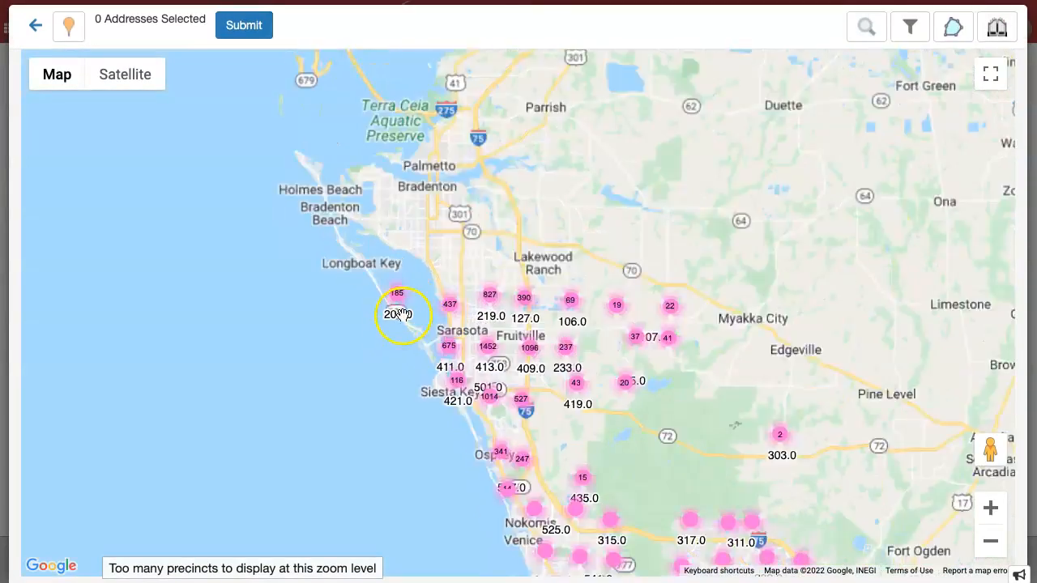
scroll(399, 319, "up", 3)
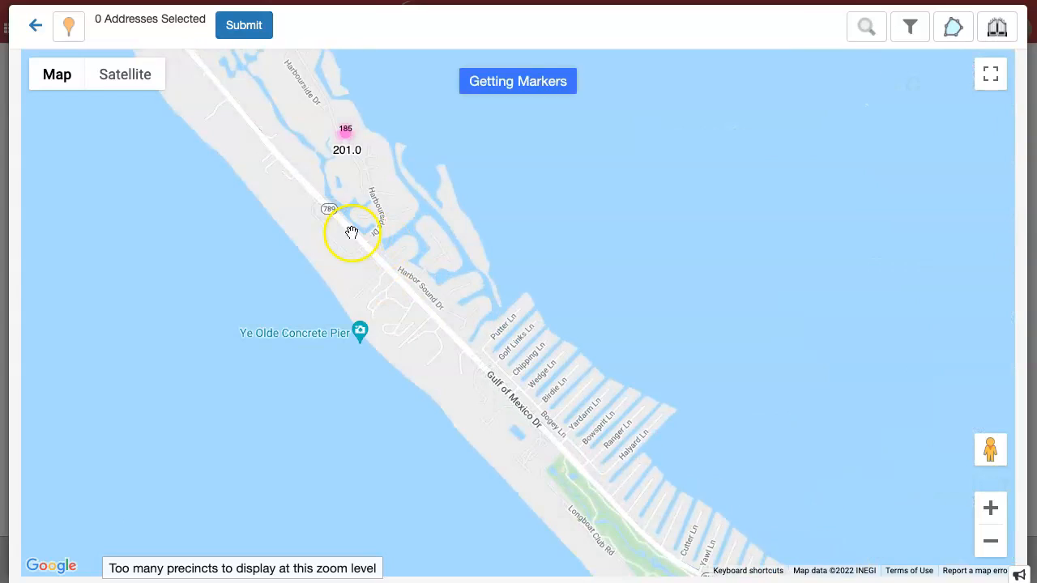
left_click_drag(380, 329, 498, 445)
left_click_drag(713, 151, 670, 310)
left_click(997, 27)
left_click_drag(545, 172, 612, 354)
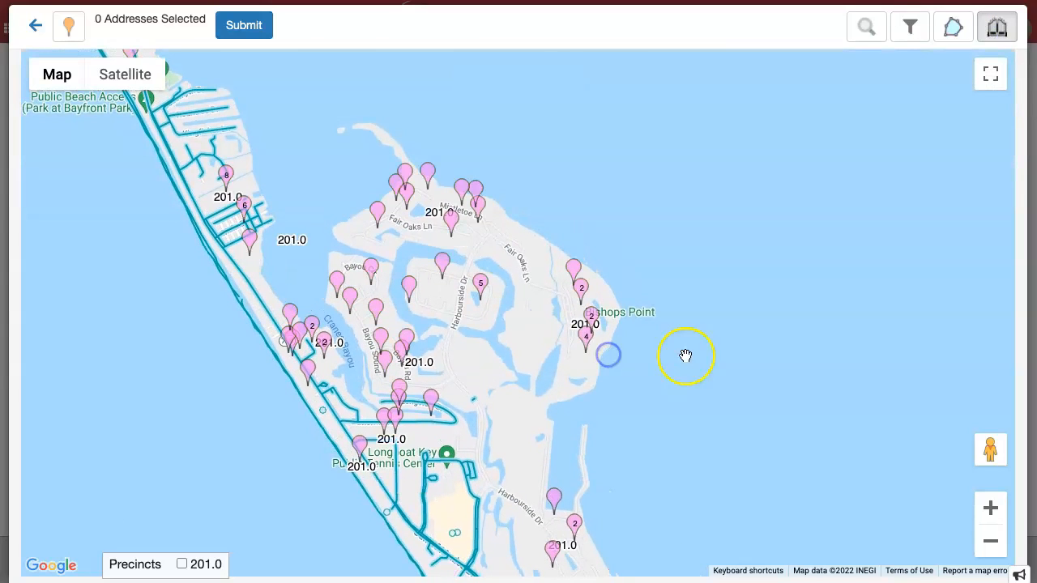
Draw a polygon around 56 northern Longboat Key addresses and submit them as a new packet
left_click(954, 31)
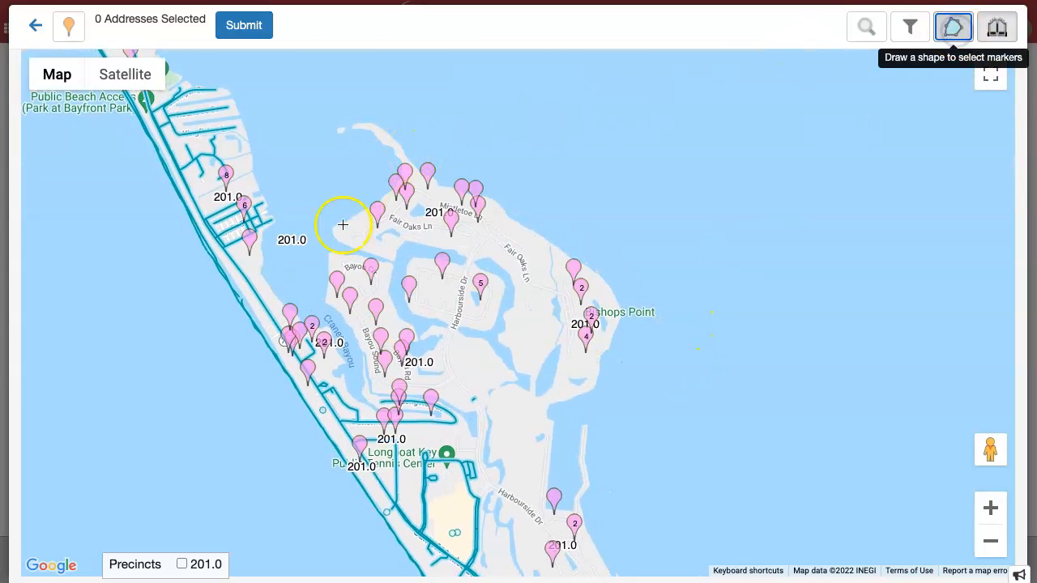
left_click(322, 268)
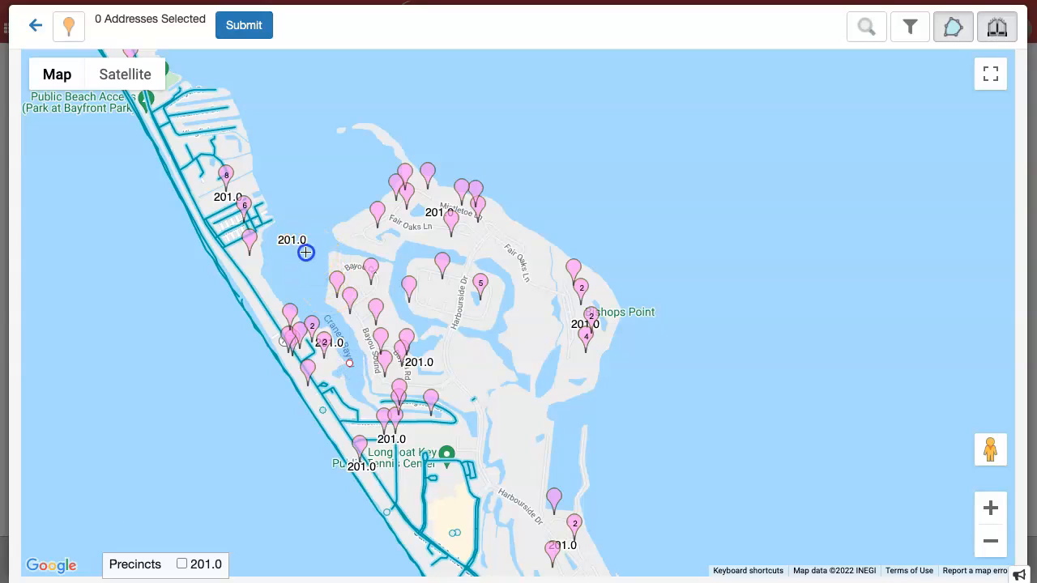
left_click(423, 119)
left_click(696, 333)
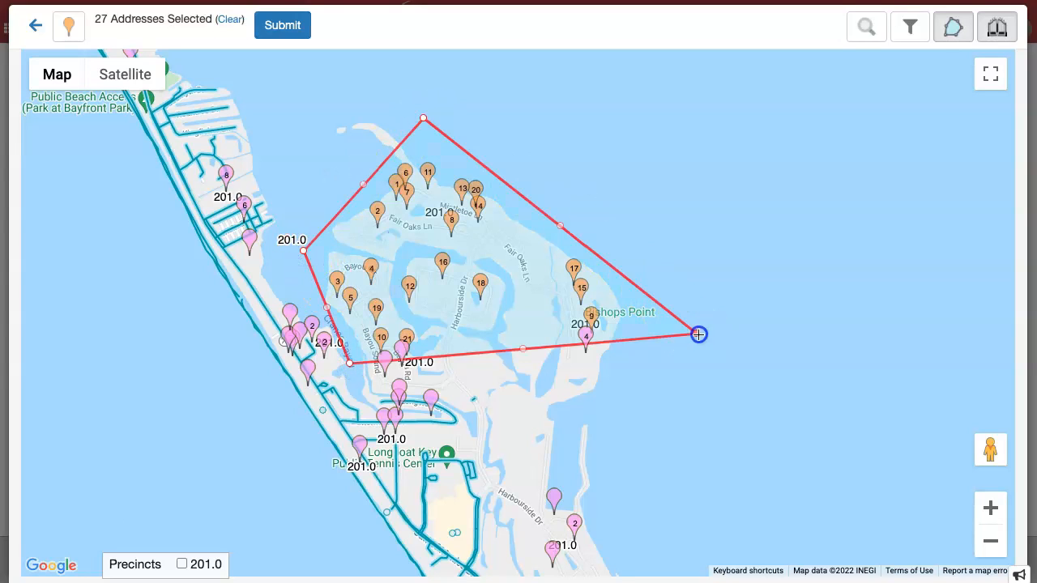
left_click(727, 523)
left_click_drag(776, 539, 652, 172)
left_click(669, 401)
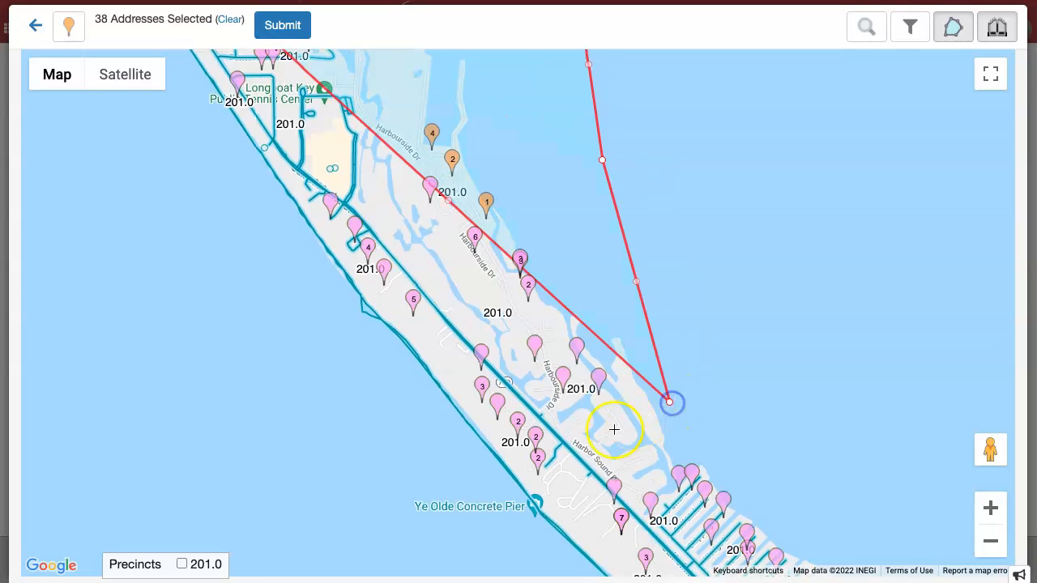
left_click(570, 447)
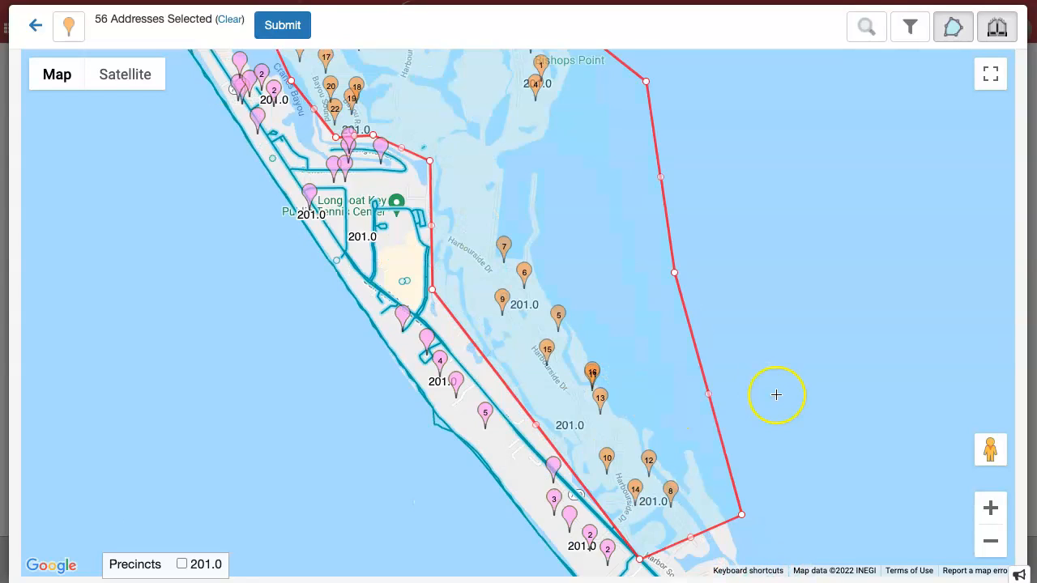
left_click_drag(777, 394, 667, 209)
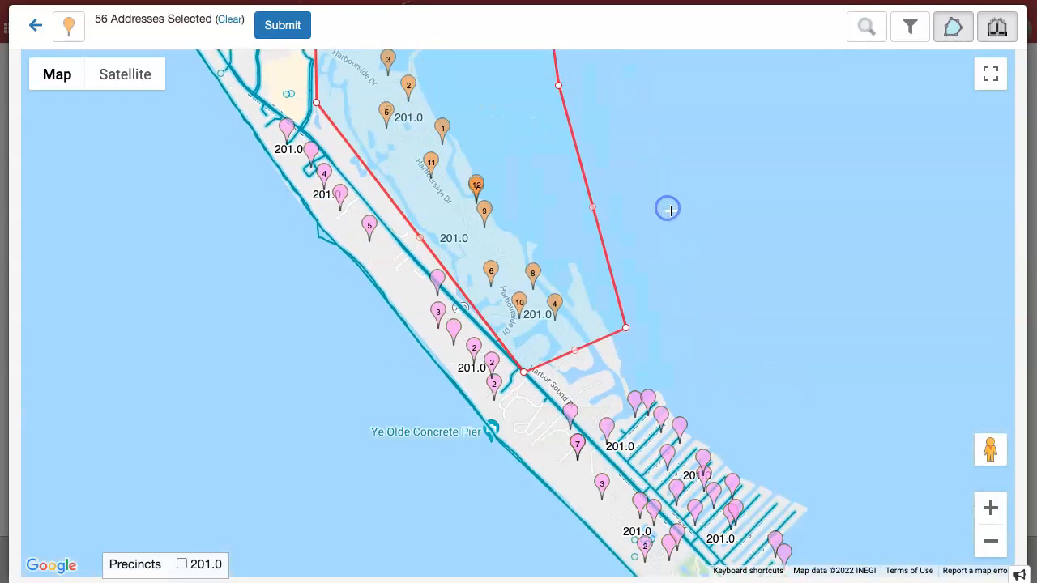
left_click(284, 25)
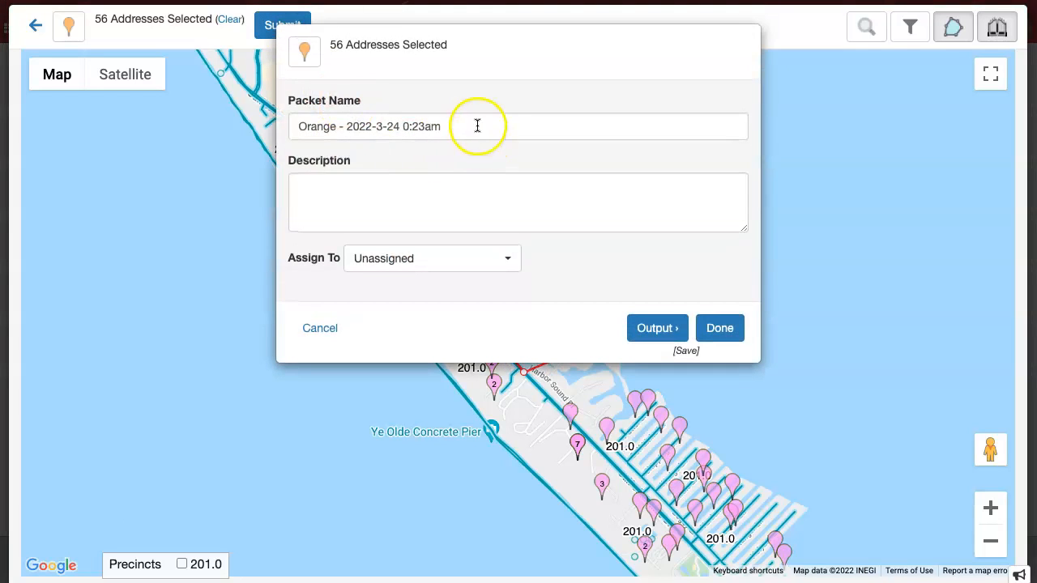
Rename the packet to 'Harborside Drive' and save it to the printing options
left_click_drag(475, 127, 301, 114)
type("Harborside Drive")
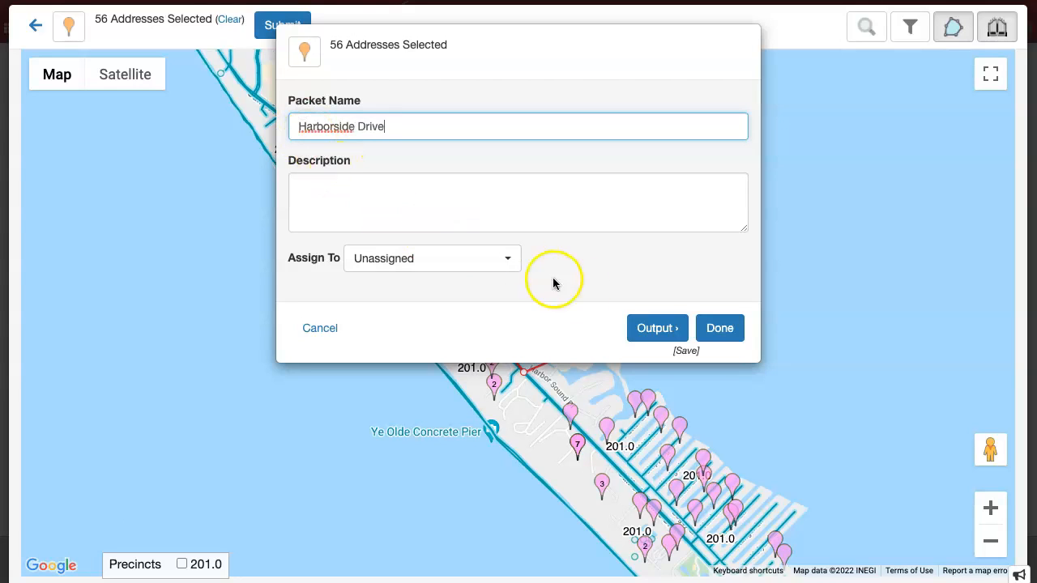
left_click(669, 328)
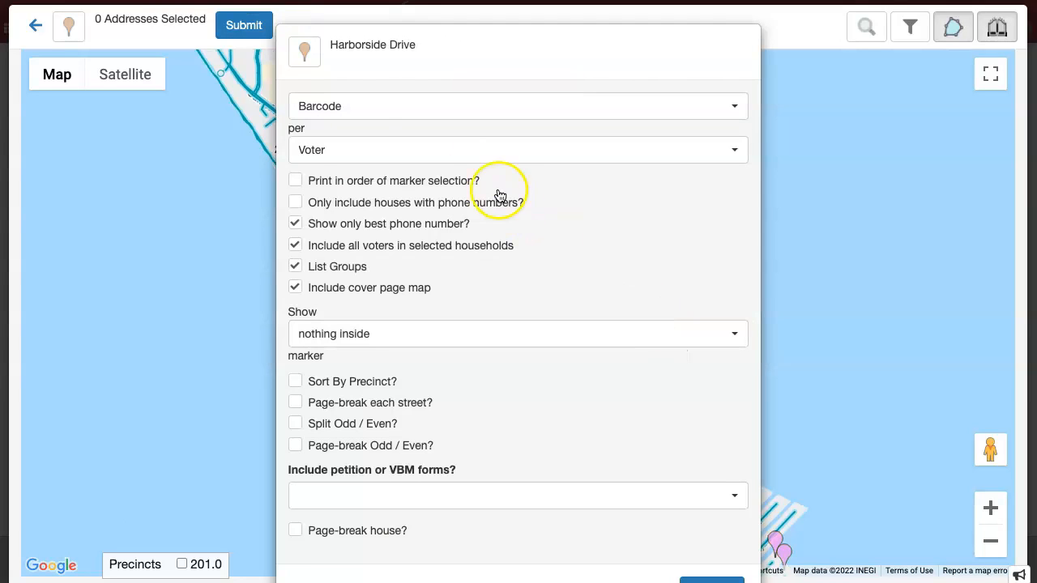
Generate the Harborside Drive walk list as a PDF and open the download
scroll(535, 267, "down", 1)
scroll(534, 267, "down", 1)
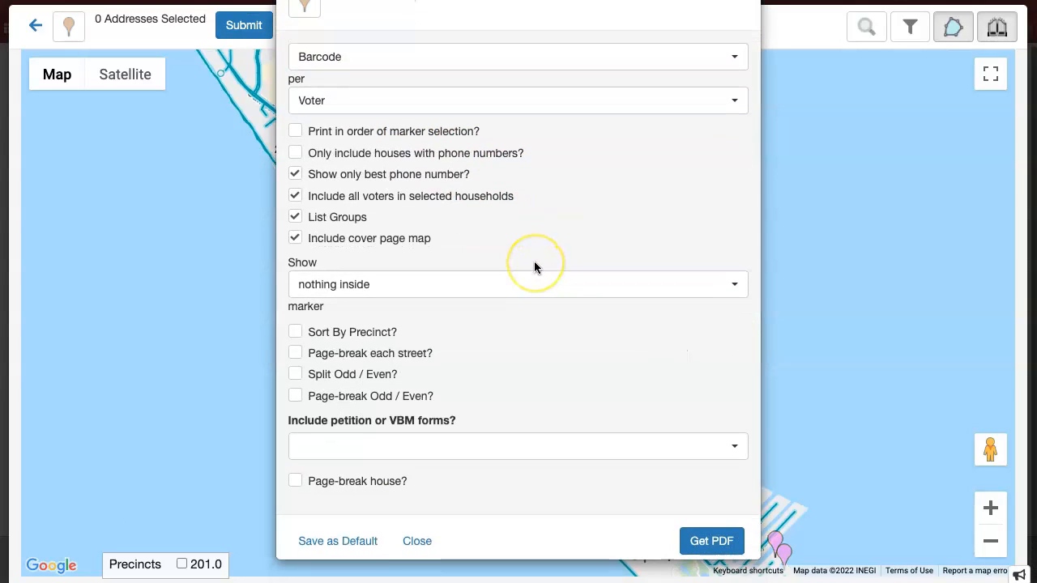
left_click(711, 544)
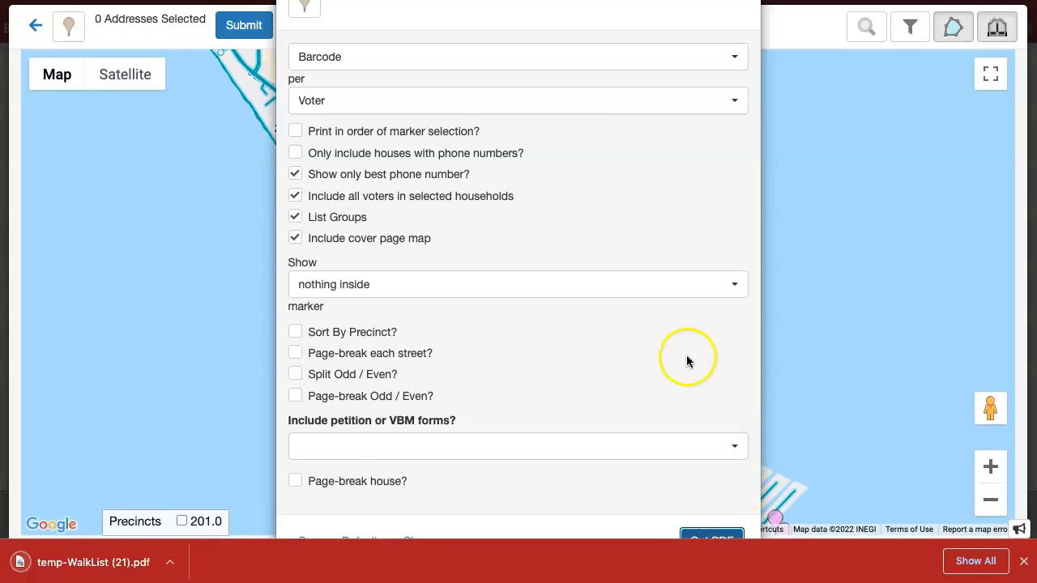
left_click(108, 565)
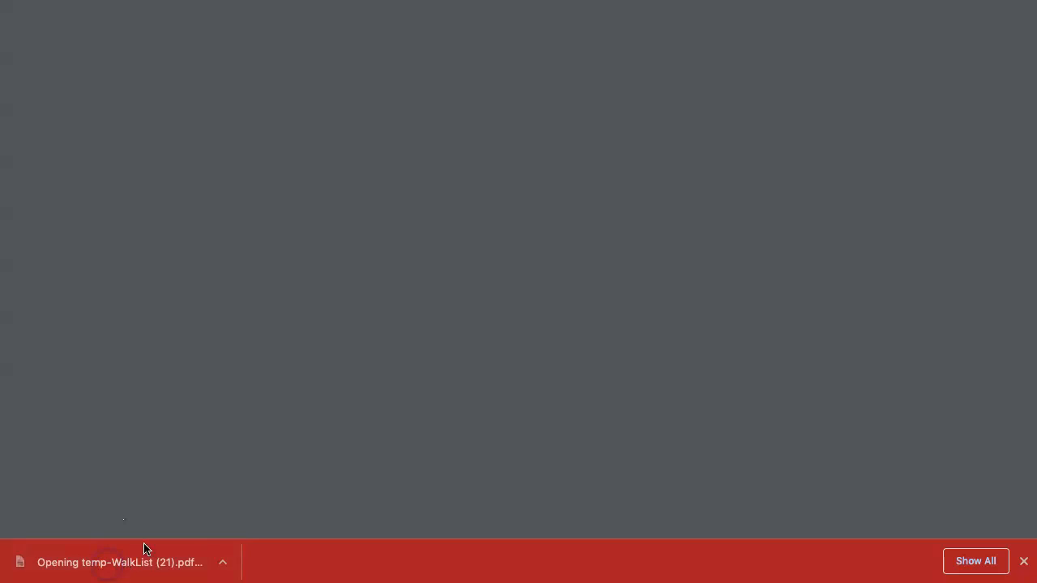
Scroll through pages 2–4 of the walk list, then back to the page 1 cover map
scroll(622, 317, "down", 7)
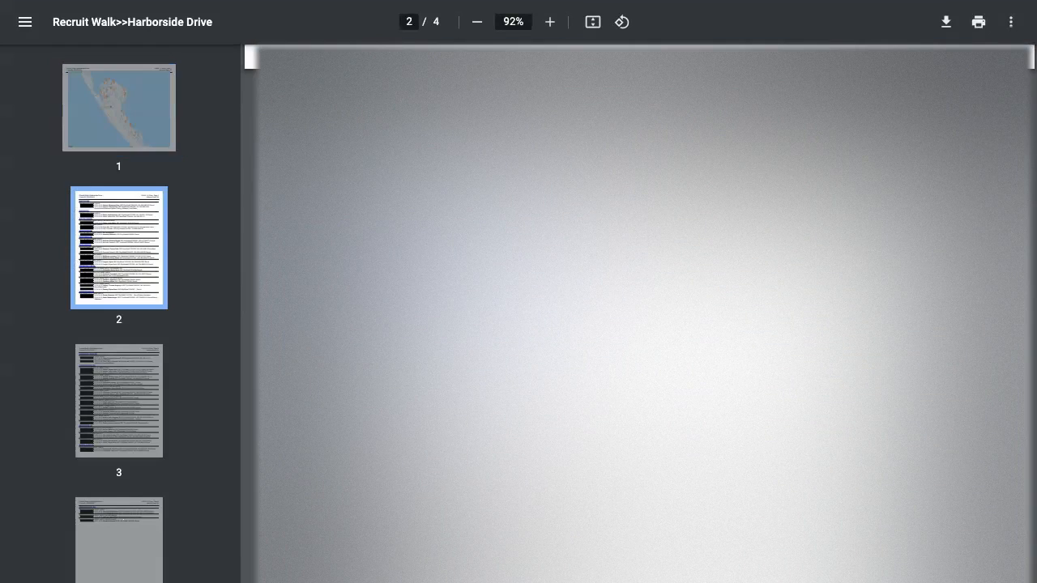
scroll(623, 318, "down", 10)
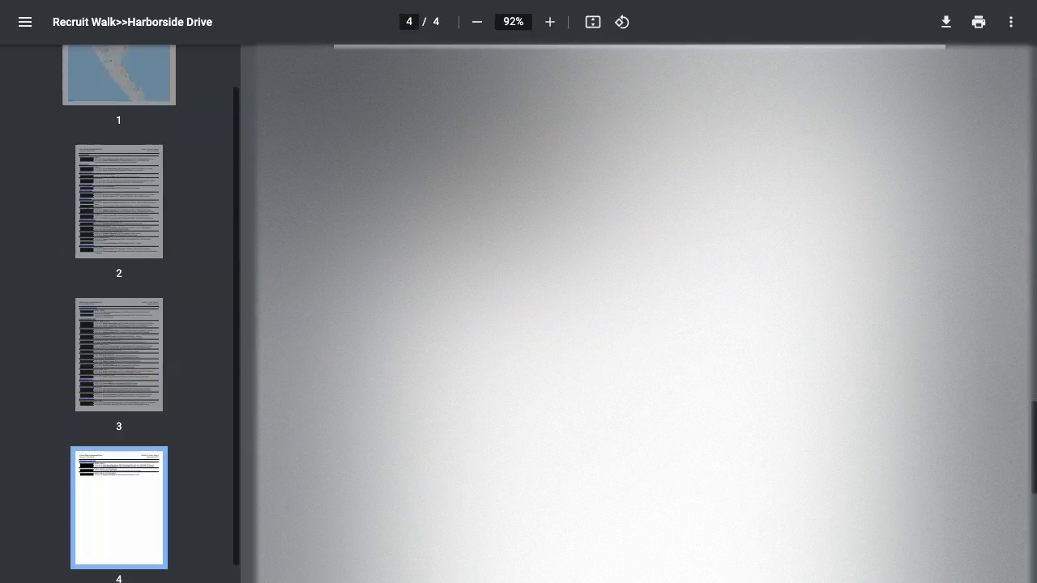
scroll(634, 235, "up", 20)
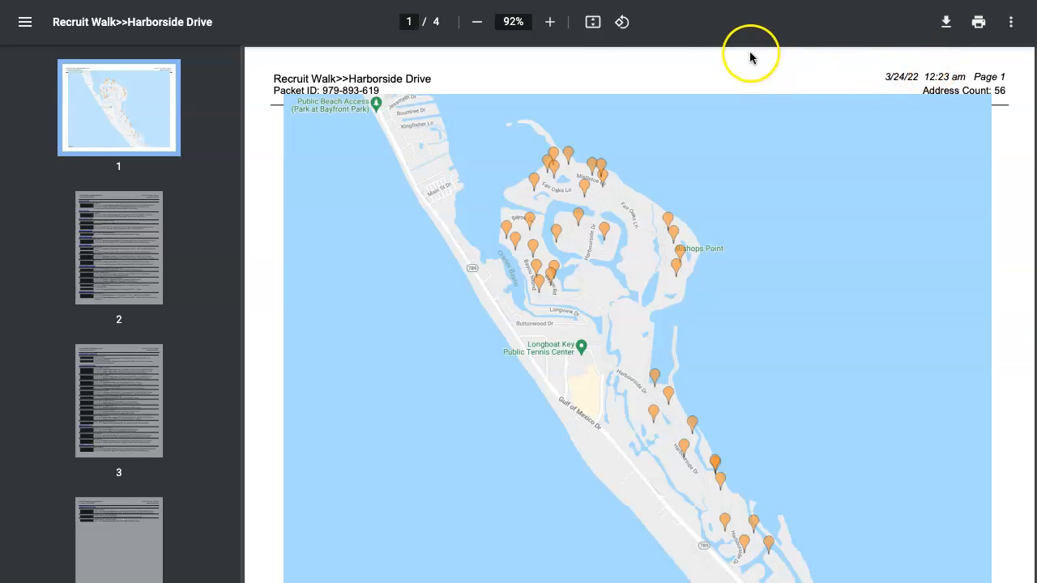
Return to the webElect map, close the printing options, and hide the accessible-streets overlay
left_click(486, 1)
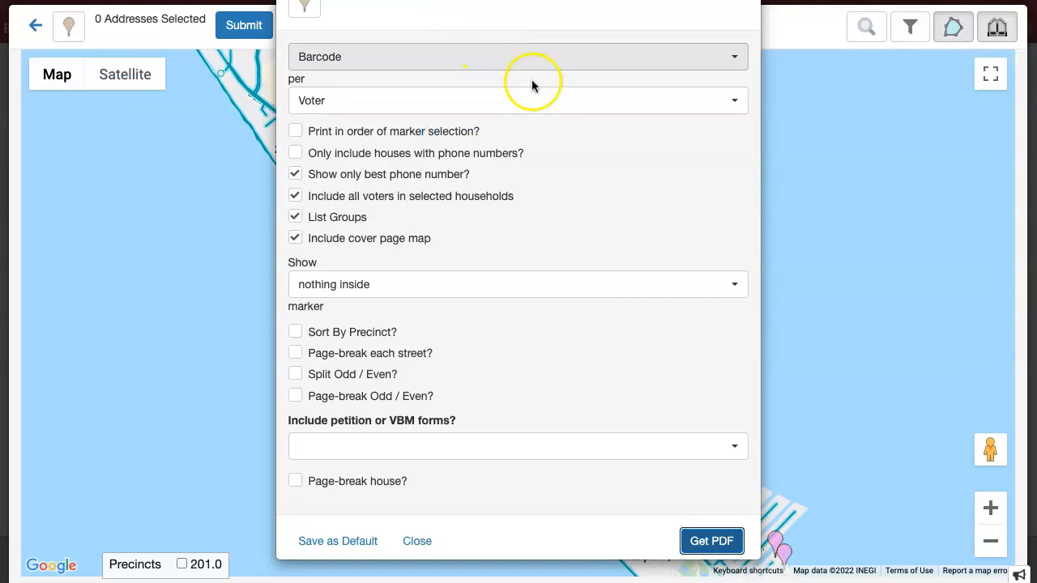
left_click(417, 541)
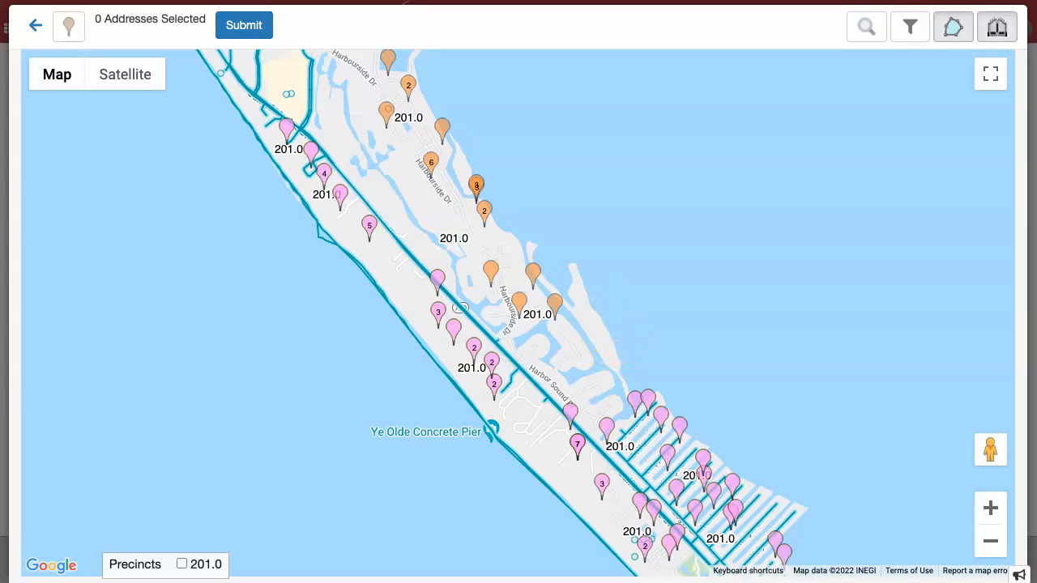
scroll(616, 312, "down", 2)
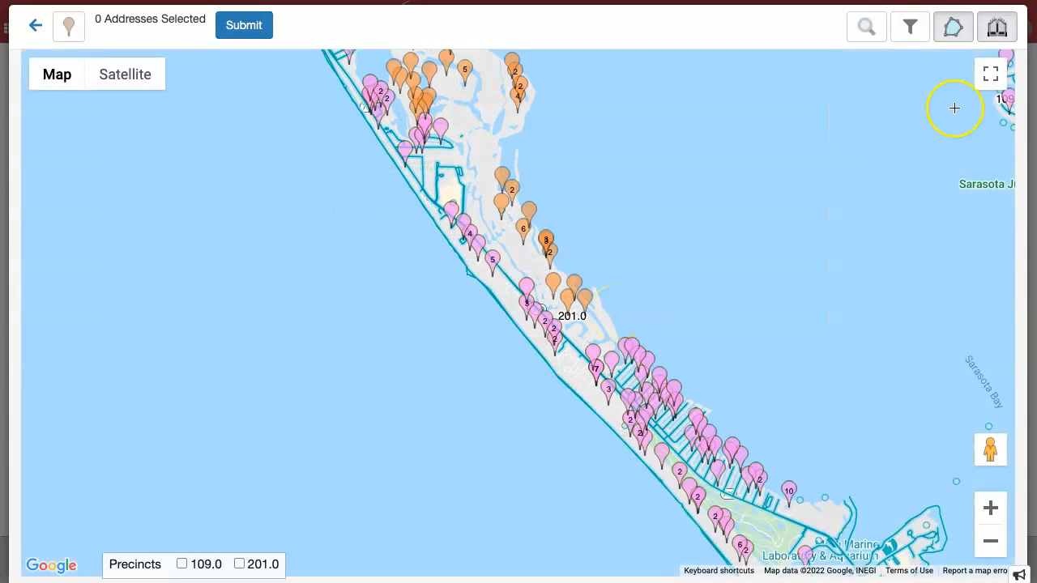
left_click(996, 27)
Zoom out and pan south past Osprey to North Port, then zoom to street level
scroll(802, 259, "down", 3)
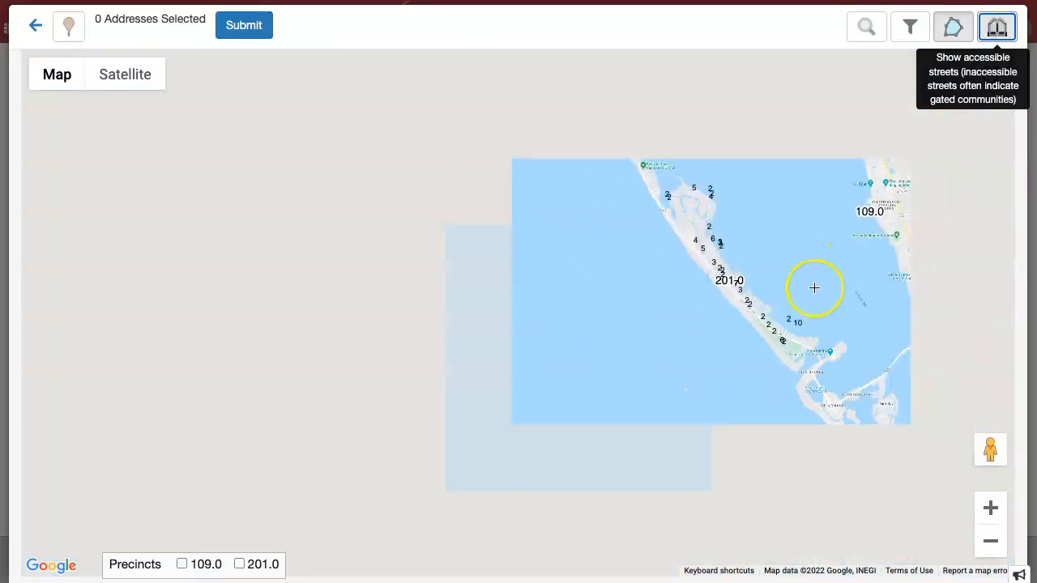
left_click_drag(832, 275, 271, 155)
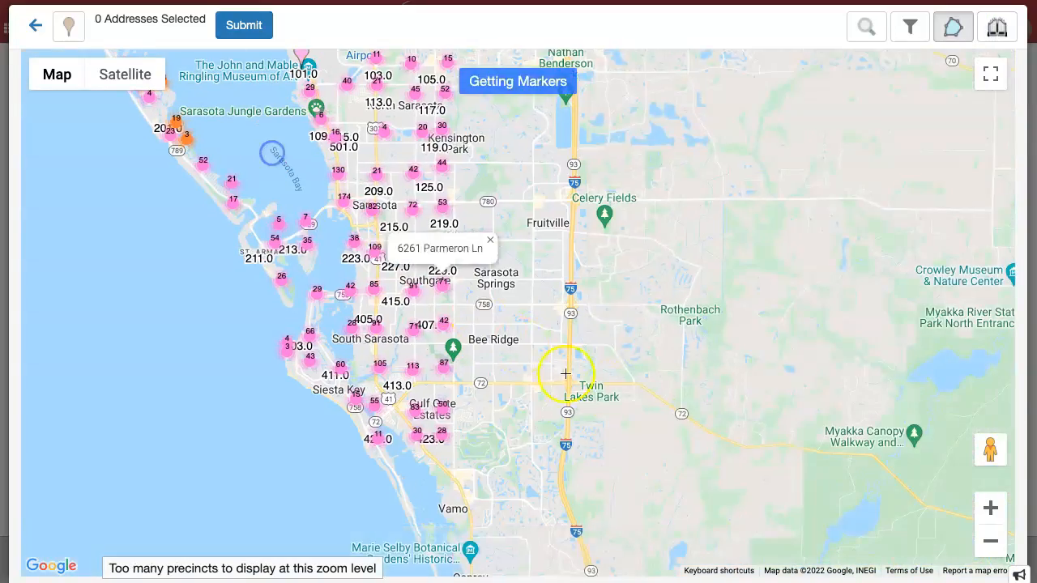
left_click_drag(701, 456, 366, 4)
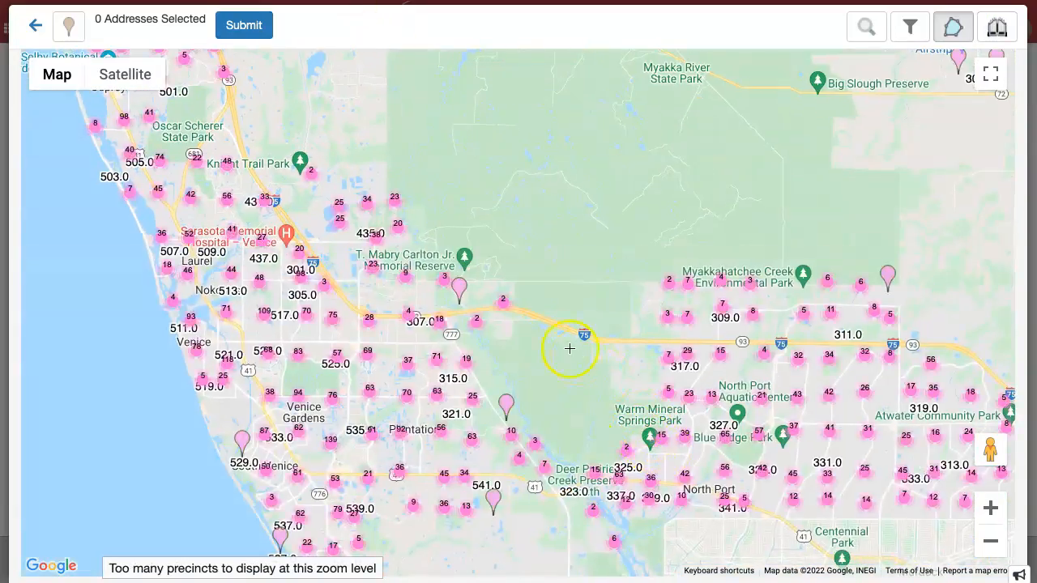
scroll(585, 353, "down", 2)
left_click_drag(667, 449, 579, 213)
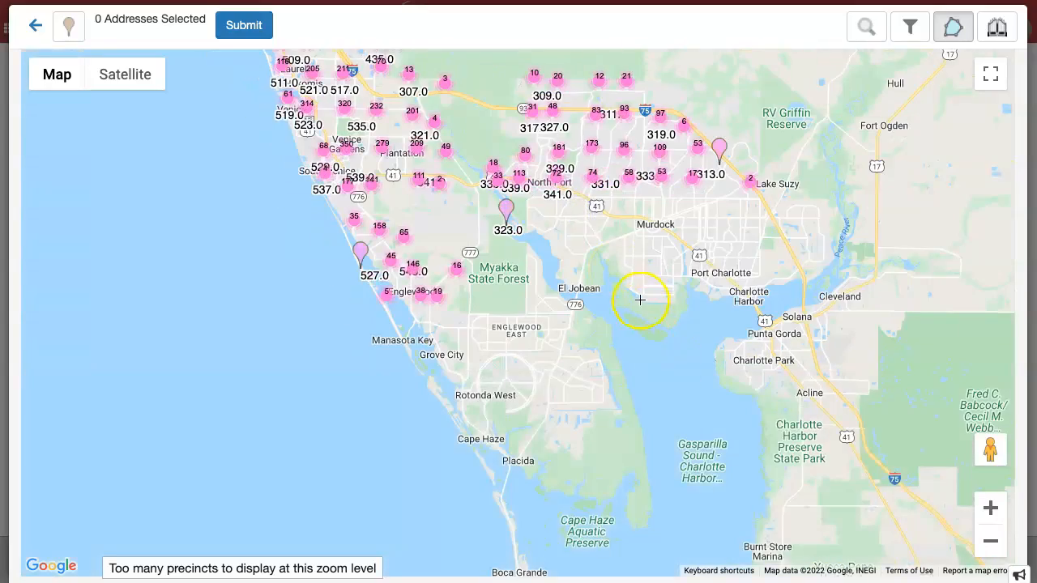
left_click_drag(604, 287, 704, 419)
mouse_move(766, 299)
scroll(765, 298, "up", 3)
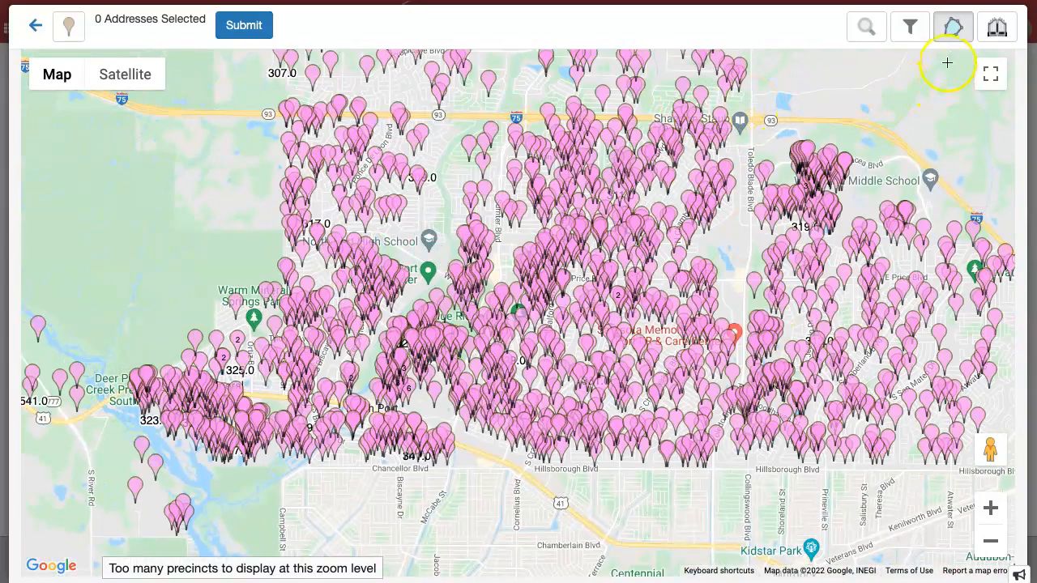
Filter the map markers to Hispanic voters aged 65 or older
left_click(910, 28)
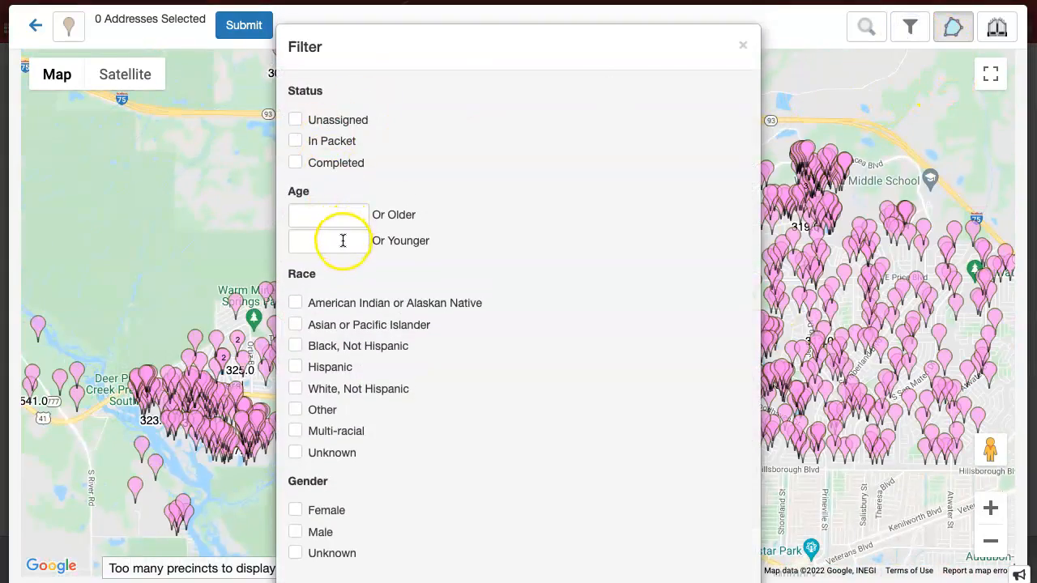
left_click(295, 367)
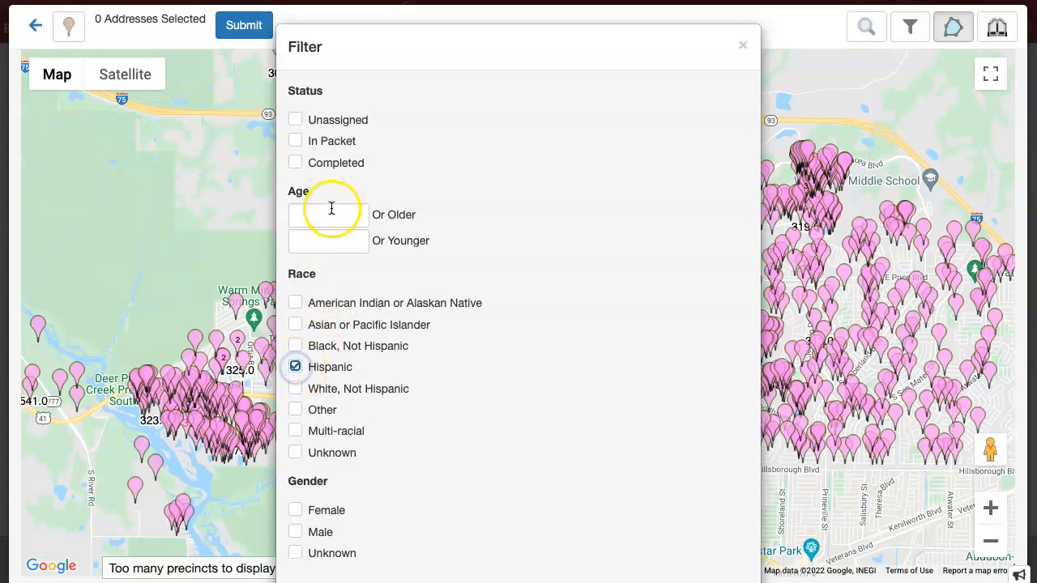
left_click(332, 213)
type("65")
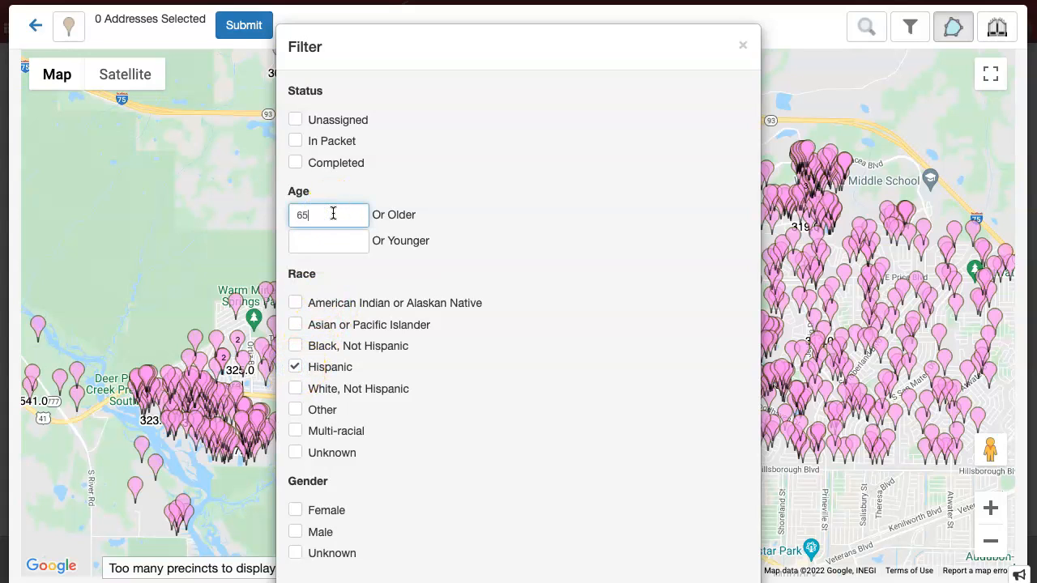
scroll(553, 308, "down", 2)
left_click(721, 535)
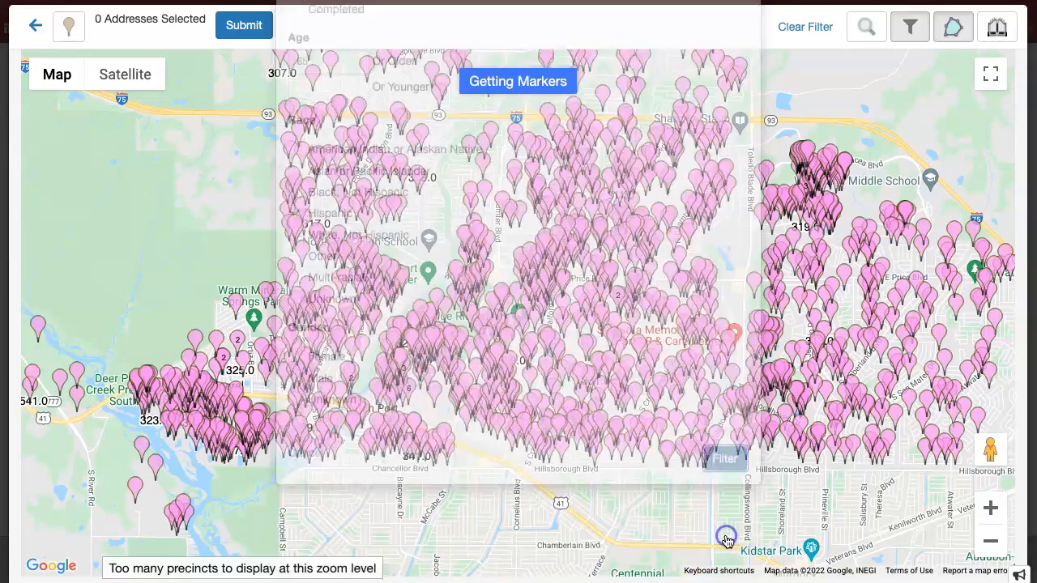
Draw a four-corner polygon around Sarasota Memorial North Port, selecting 20 addresses
left_click_drag(685, 288, 609, 253)
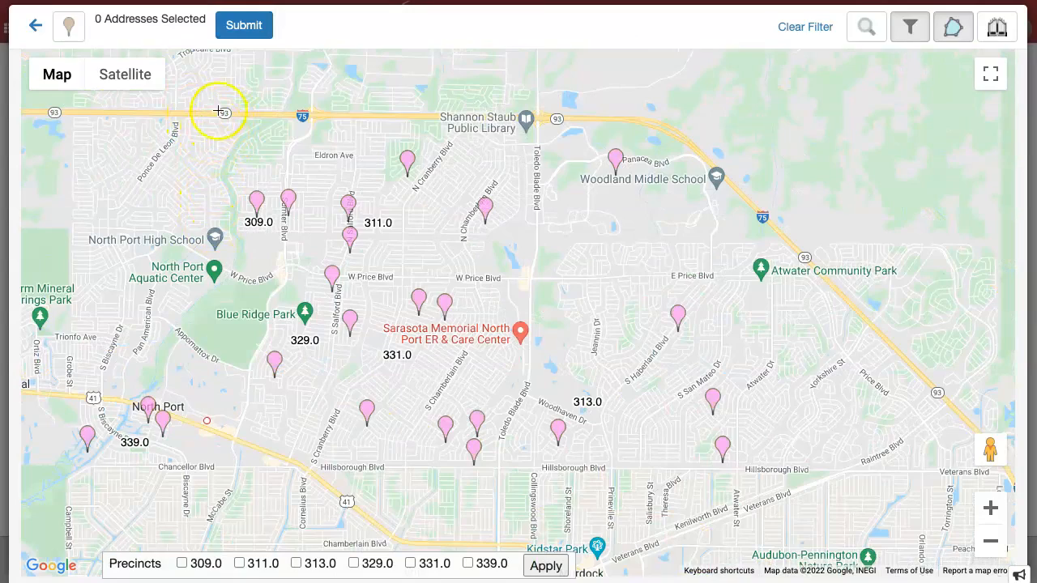
left_click(219, 107)
left_click(774, 119)
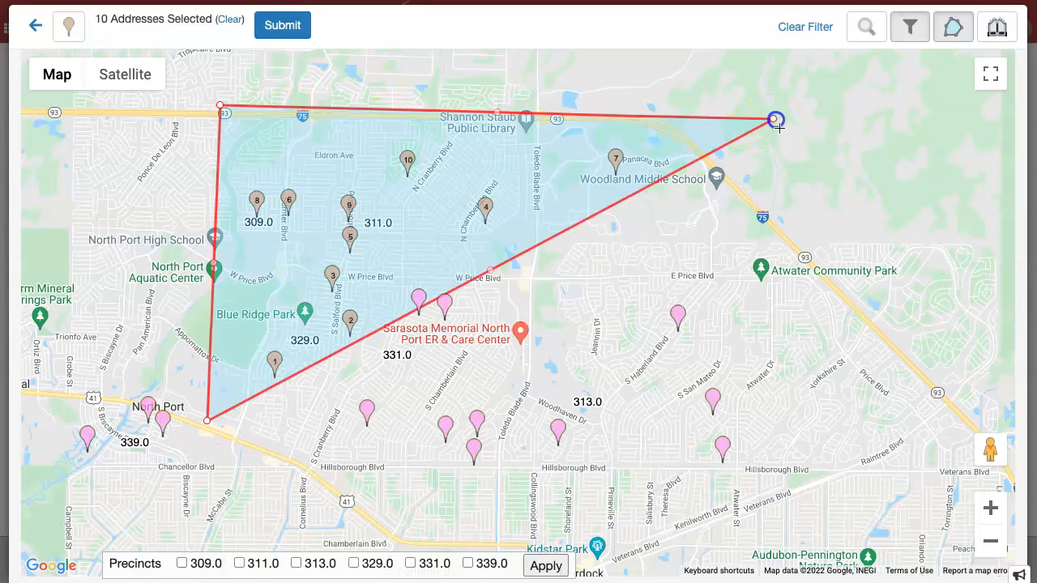
left_click(840, 492)
left_click(375, 505)
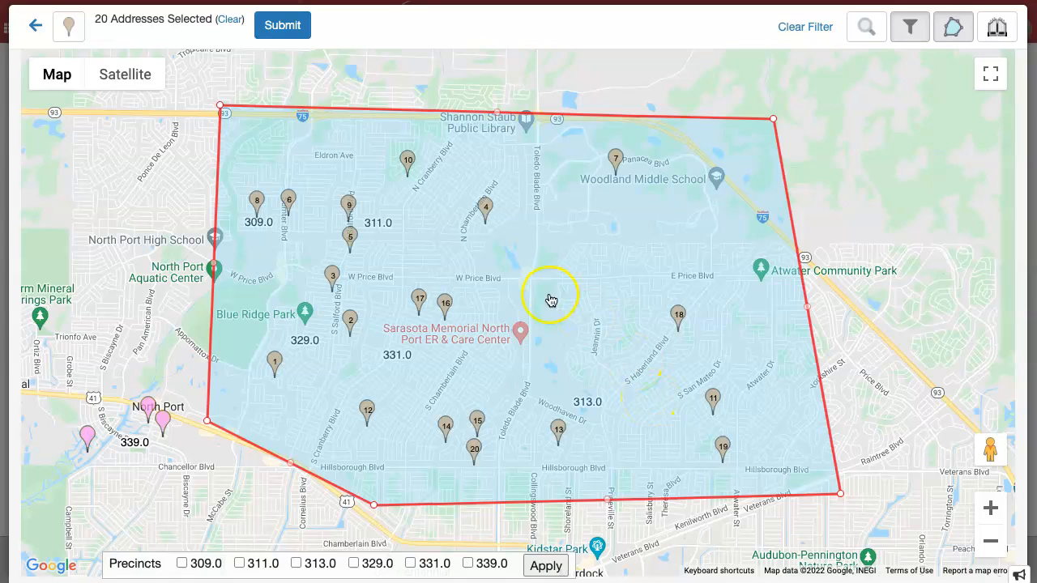
Submit the 20 addresses as packet 'Hispanic Sarasota Memorial', save it, and close the output options
left_click(300, 29)
left_click(389, 126)
key("ctrl+a")
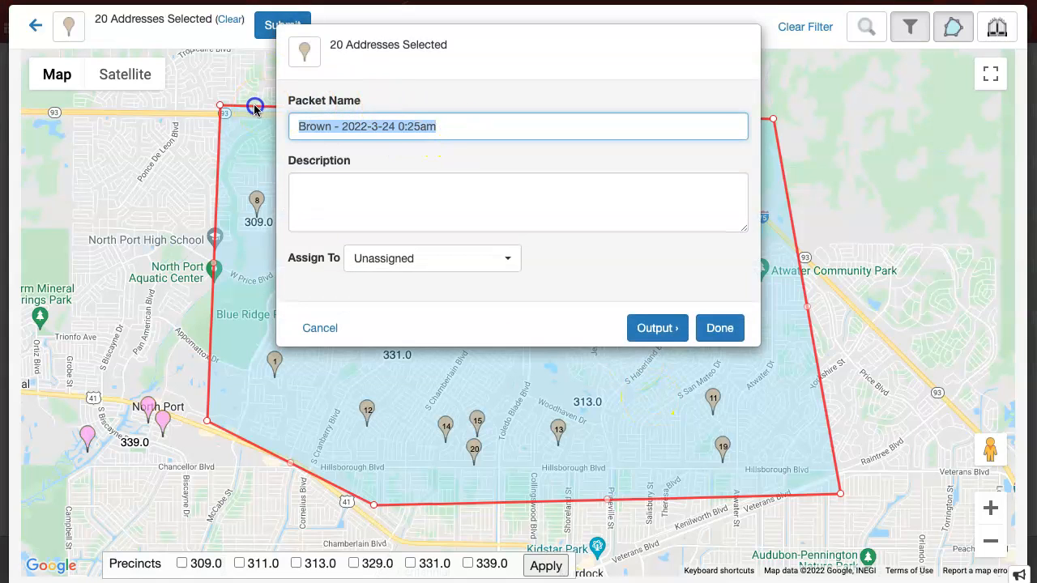
type("Hispanic Sarasota Memorial")
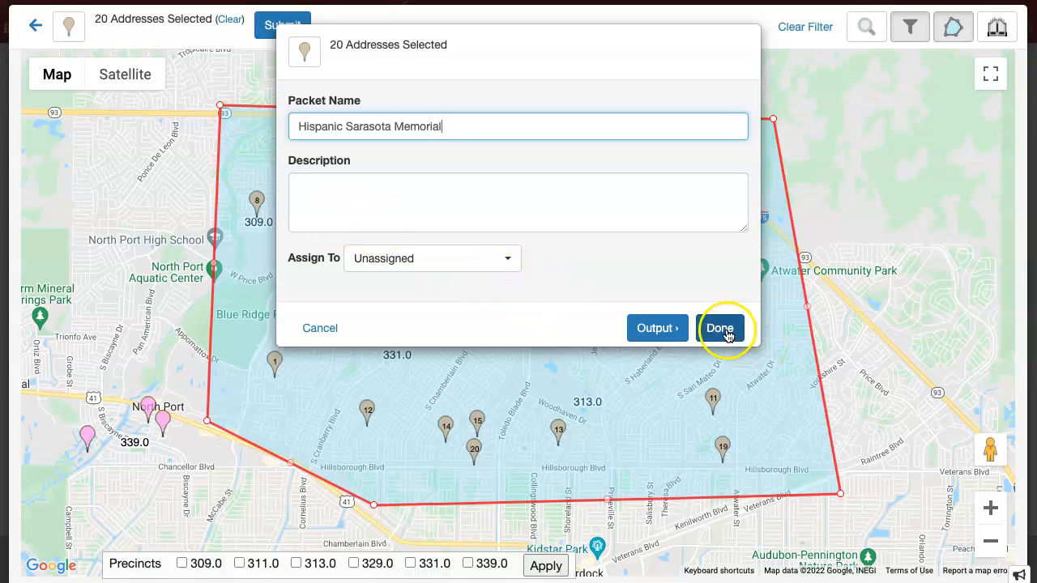
left_click(674, 329)
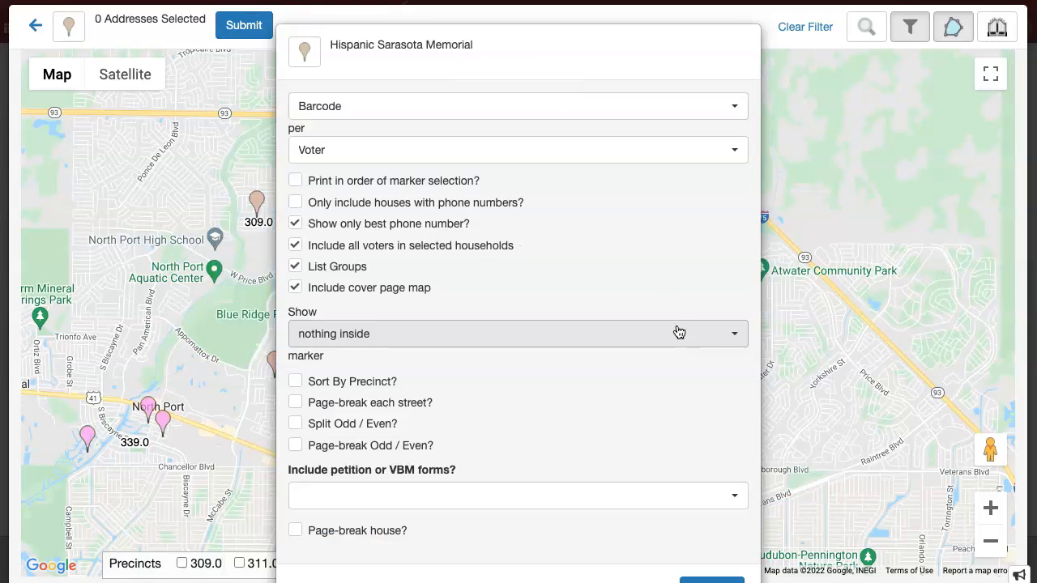
scroll(576, 364, "down", 2)
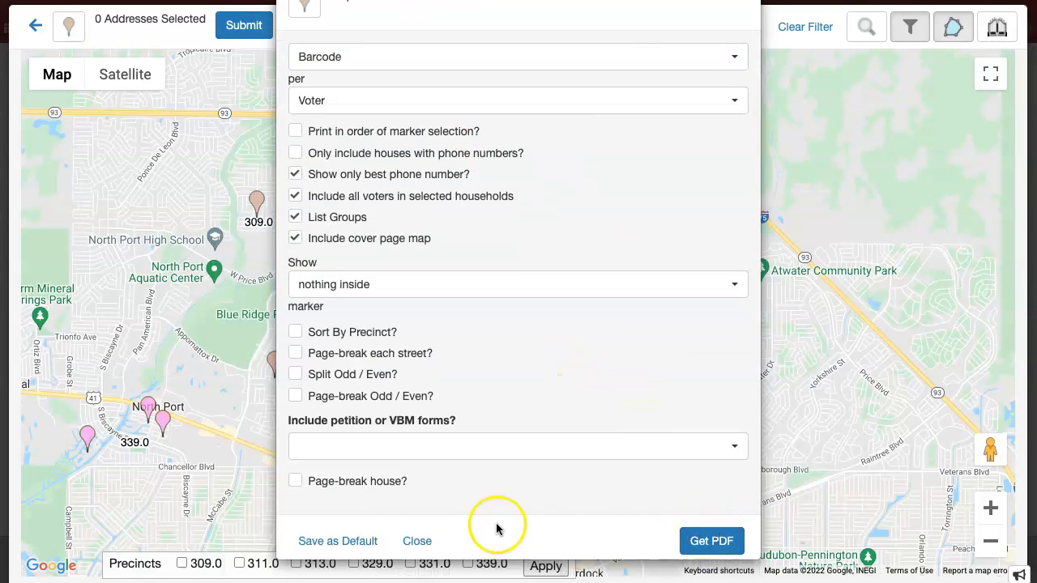
left_click(414, 541)
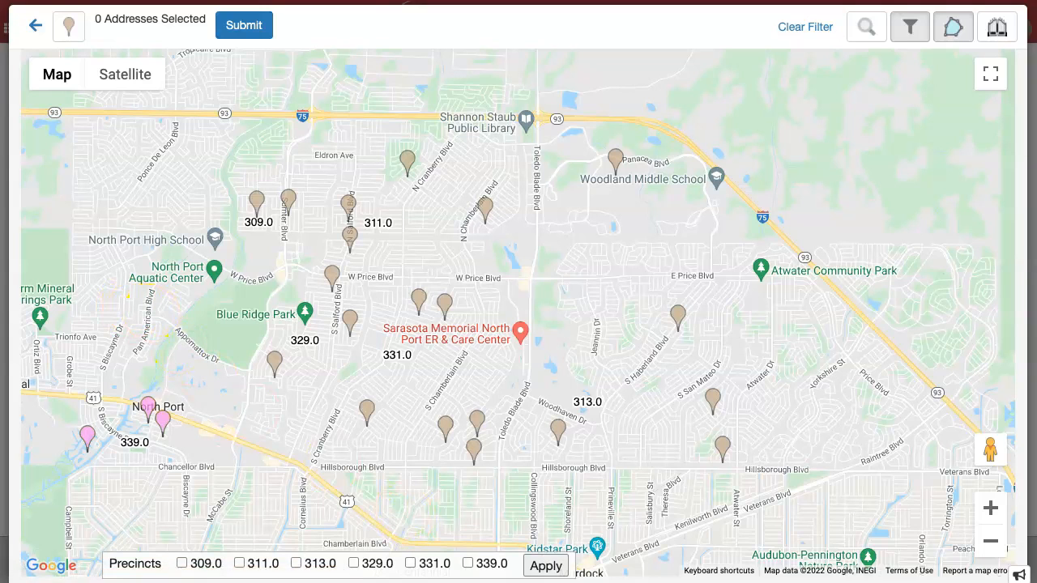
Clear the Hispanic and age filter and display only precinct 313.0 markers
left_click_drag(154, 313, 519, 248)
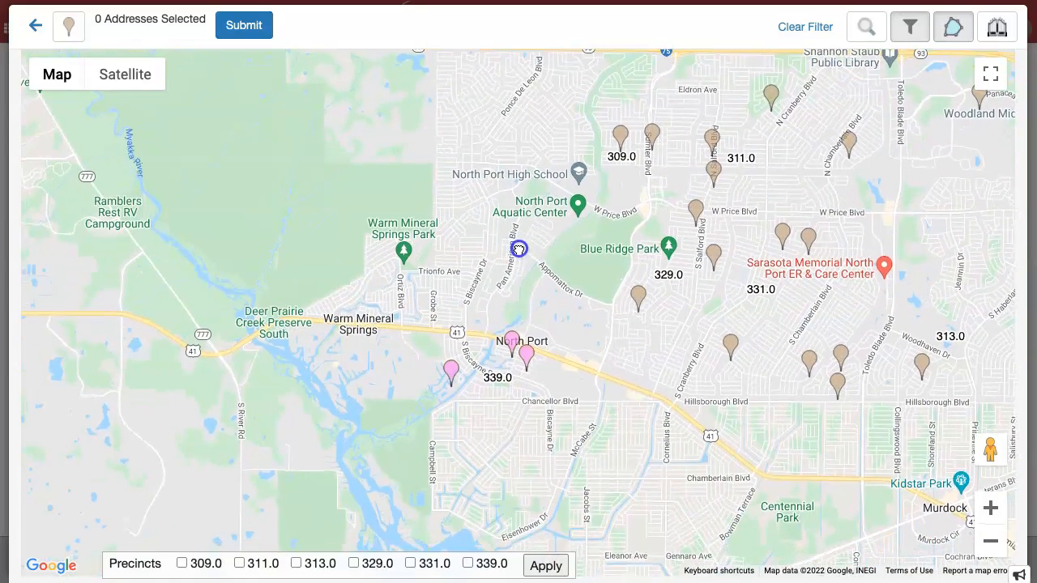
left_click(812, 29)
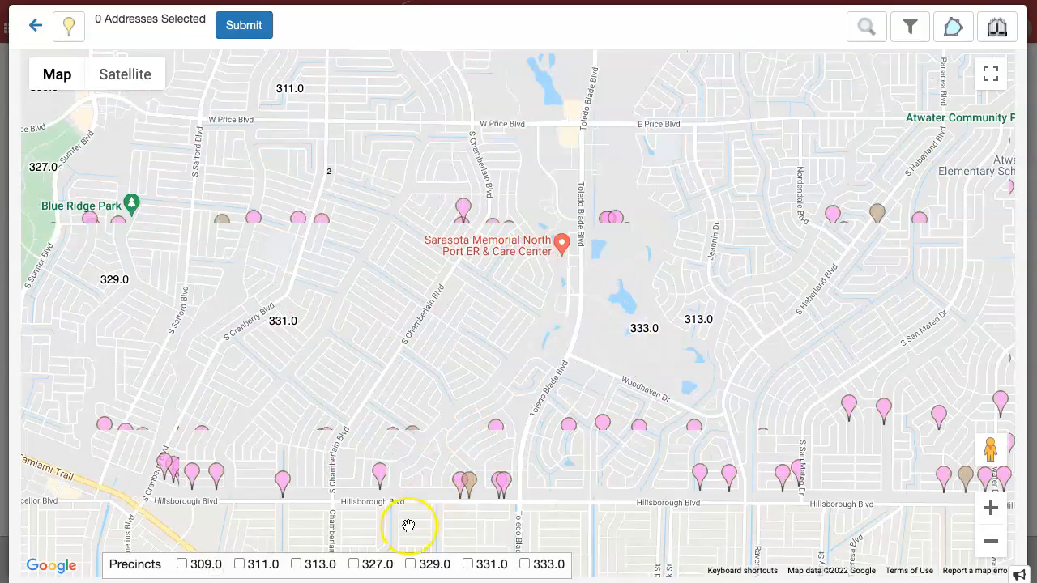
left_click(295, 563)
left_click(599, 565)
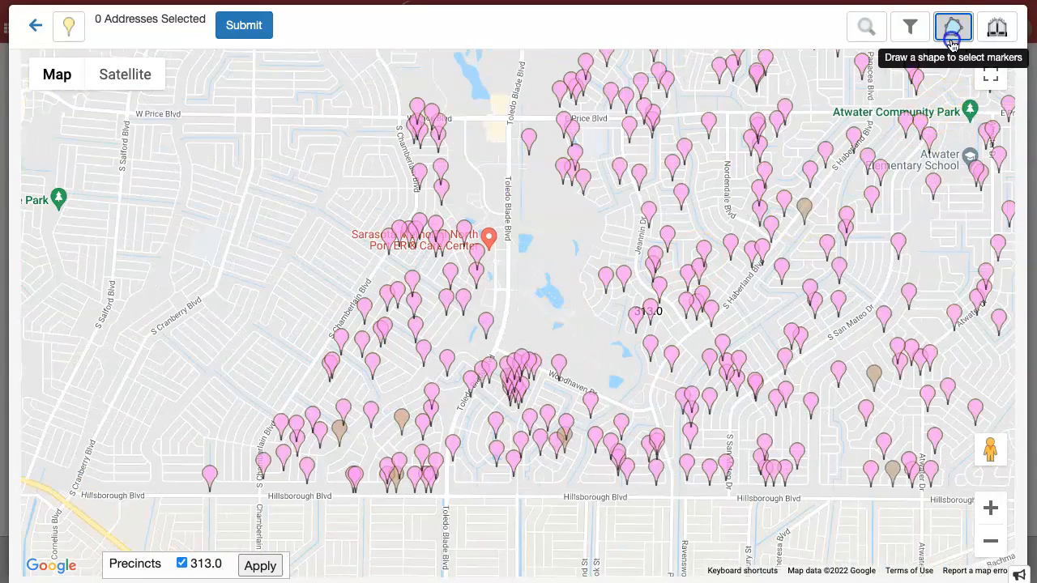
Outline 64 addresses west of Toledo Blade Blvd, from Price Blvd down to Hillsborough Blvd
left_click(952, 29)
left_click(351, 89)
left_click(508, 126)
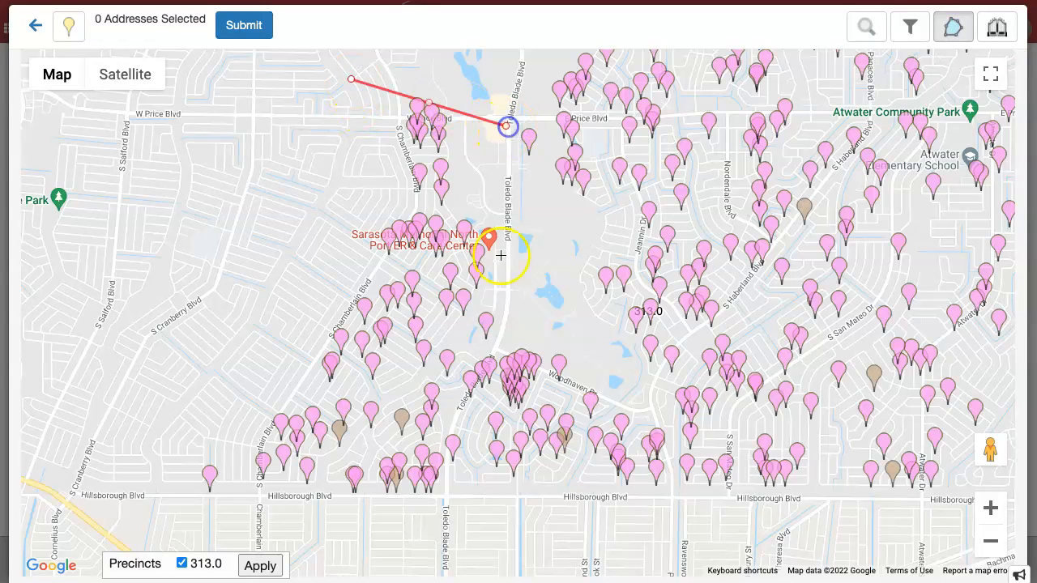
left_click(499, 340)
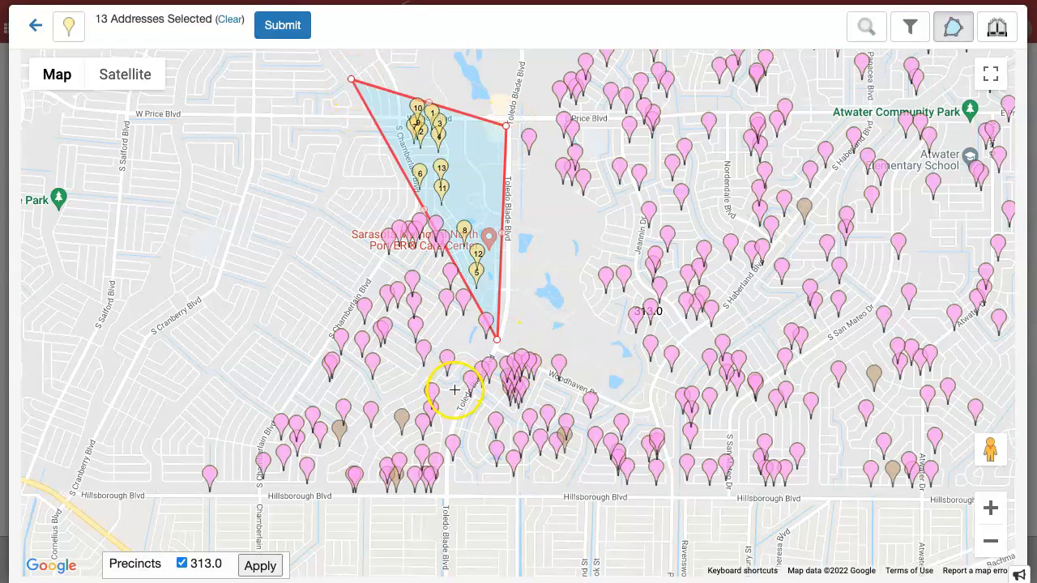
left_click(452, 388)
left_click(445, 496)
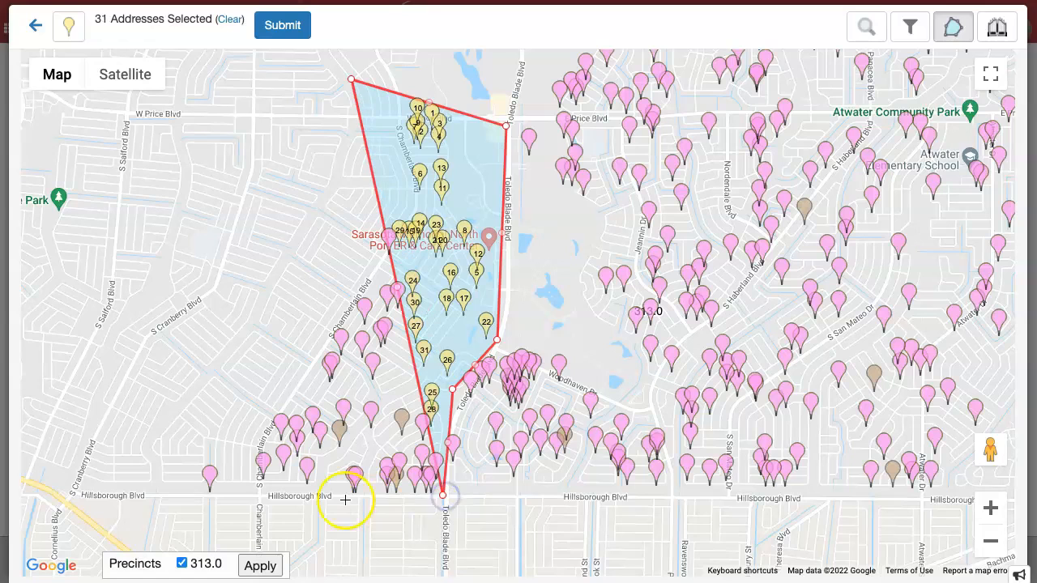
left_click(150, 518)
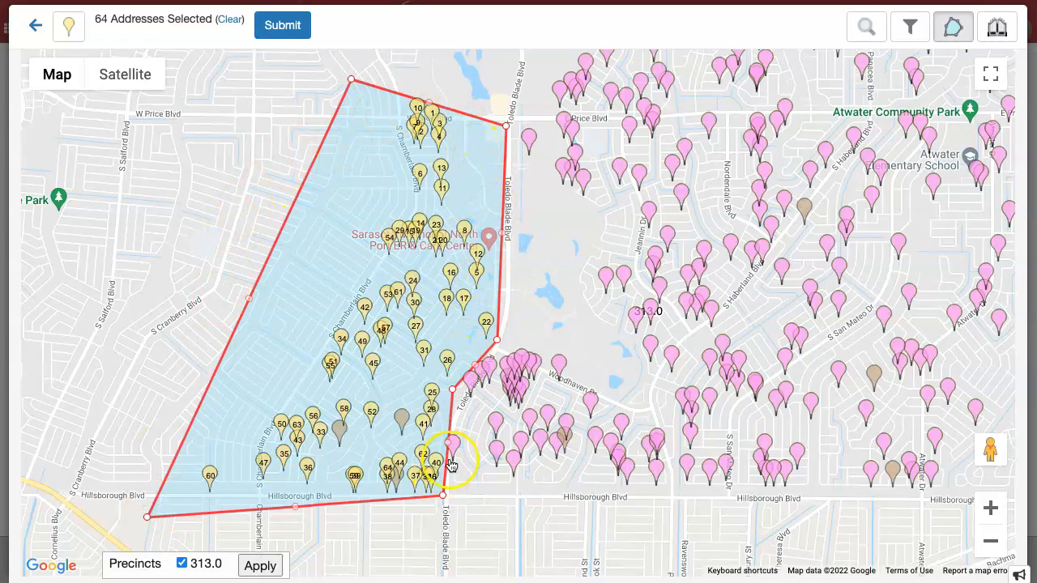
Submit the 64 addresses as a packet named '313 West' and save it
left_click(281, 25)
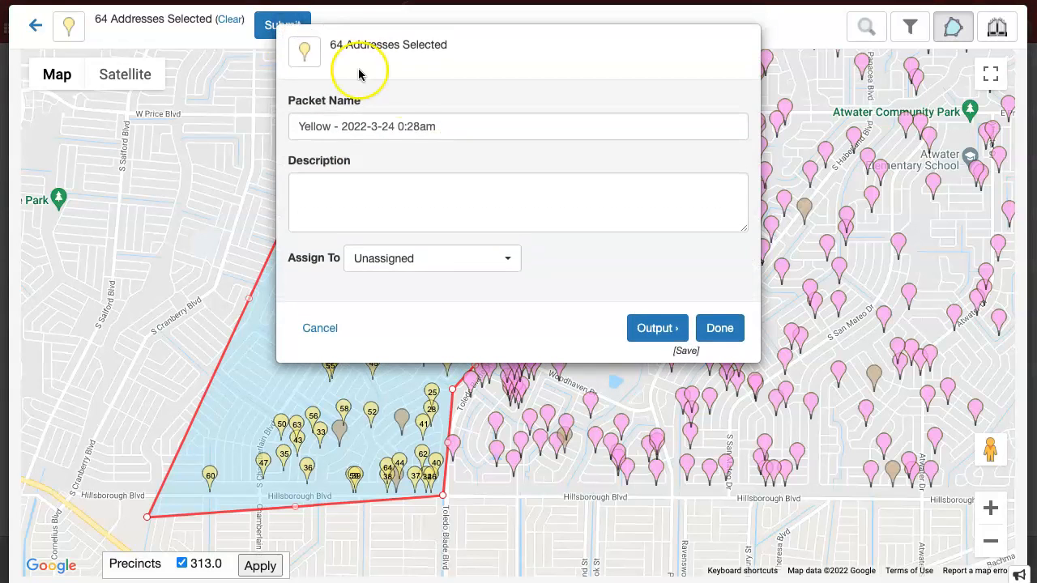
left_click_drag(459, 136, 259, 129)
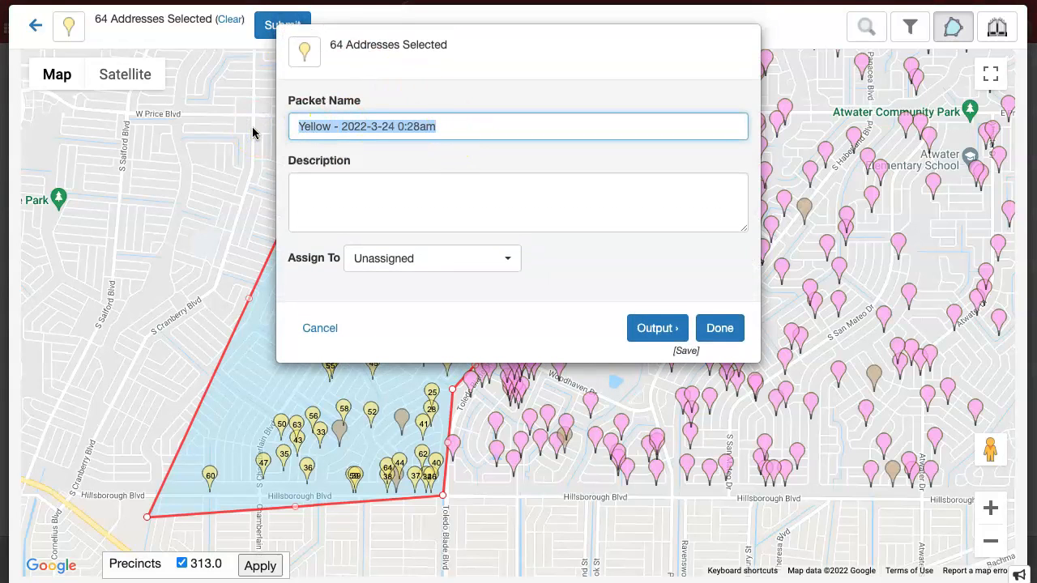
type("313 West")
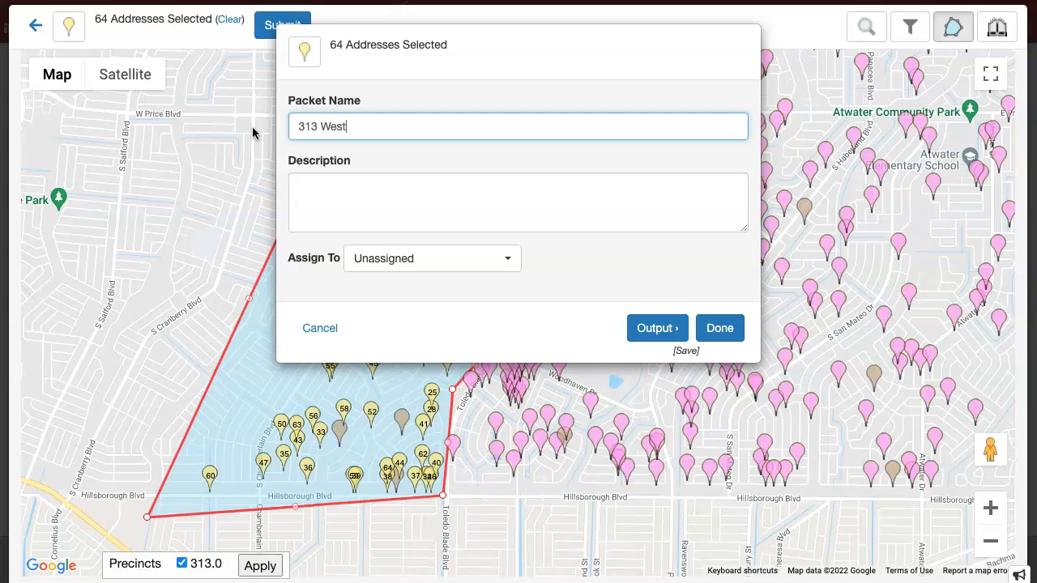
left_click(720, 328)
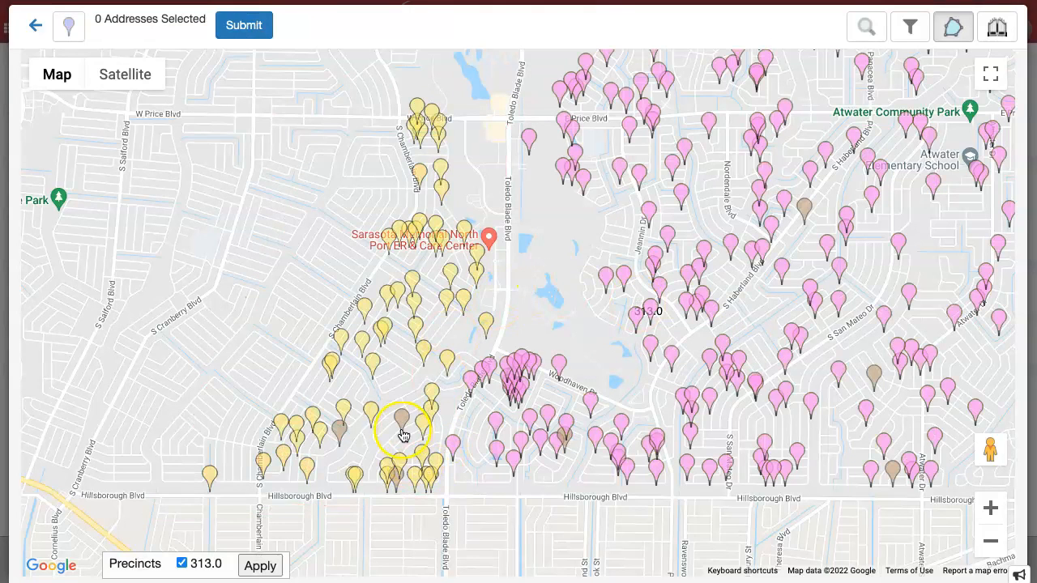
scroll(420, 442, "down", 1)
scroll(422, 440, "down", 2)
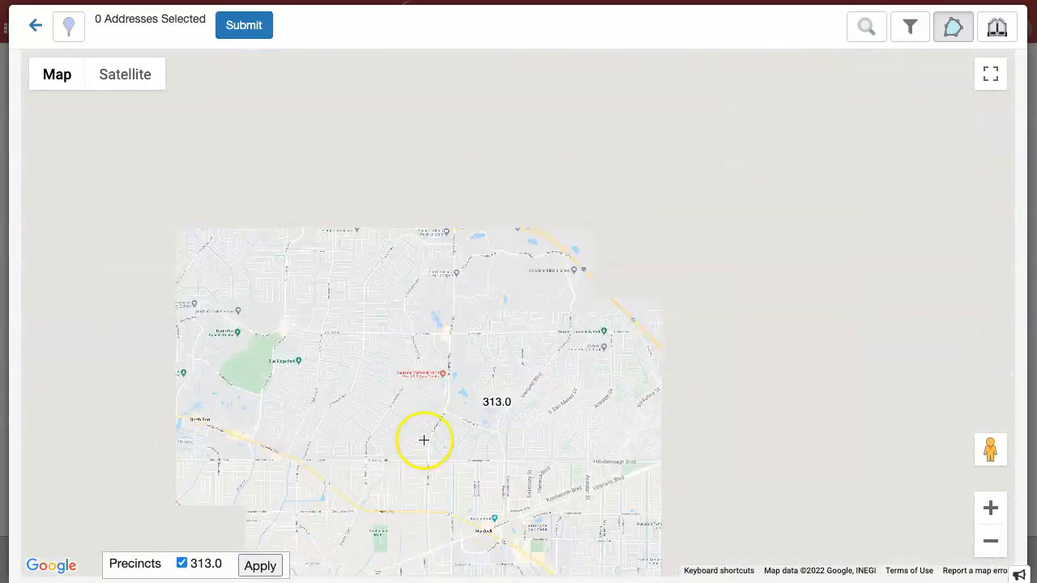
scroll(424, 438, "up", 2)
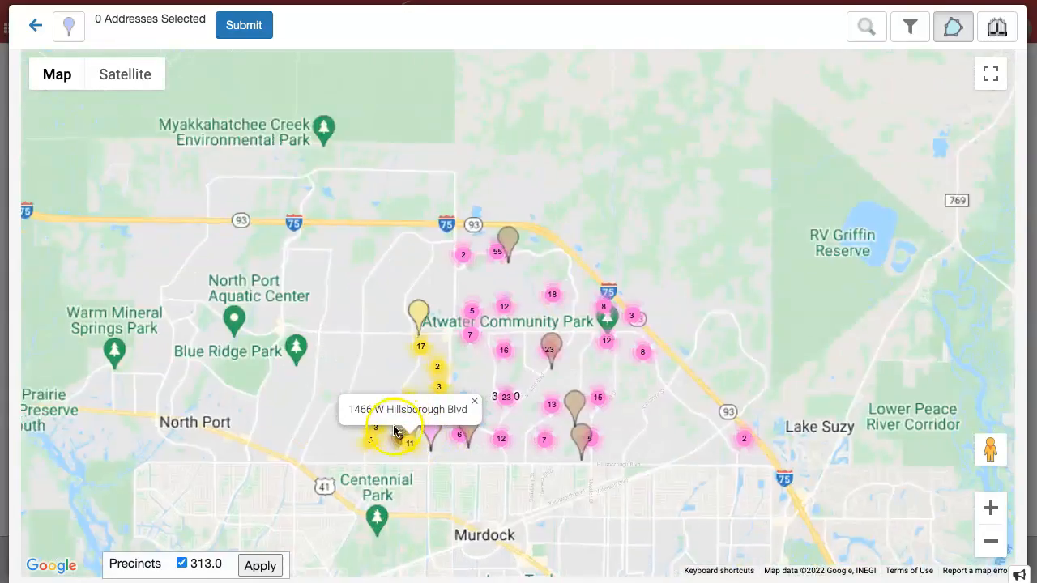
scroll(421, 422, "up", 1)
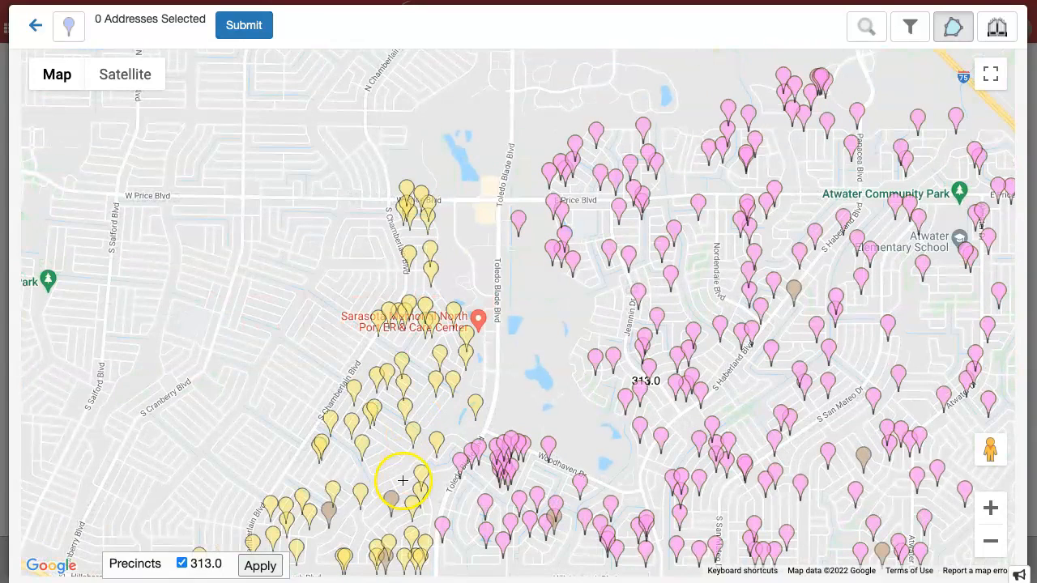
left_click(390, 502)
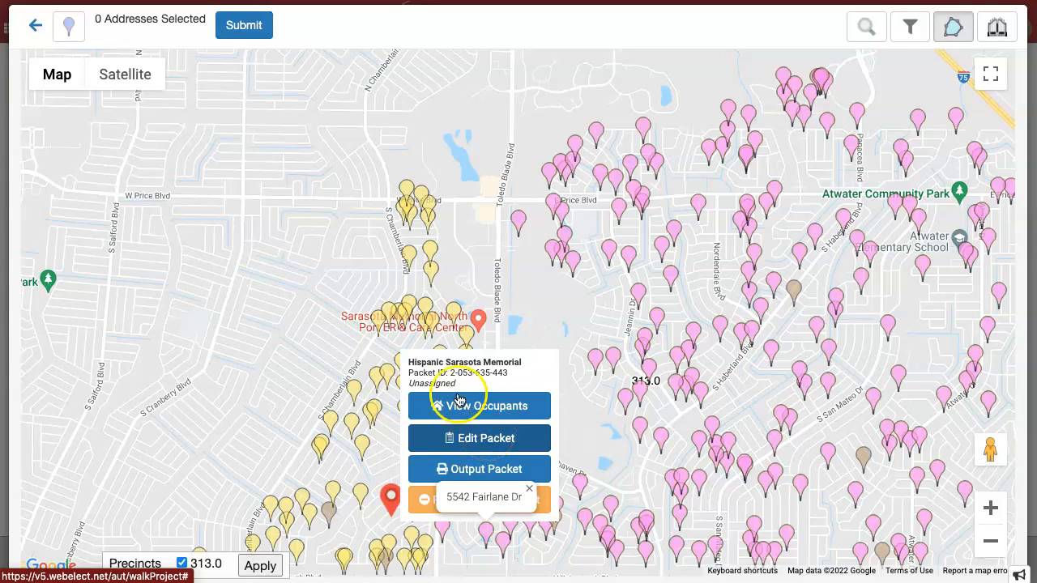
left_click(479, 439)
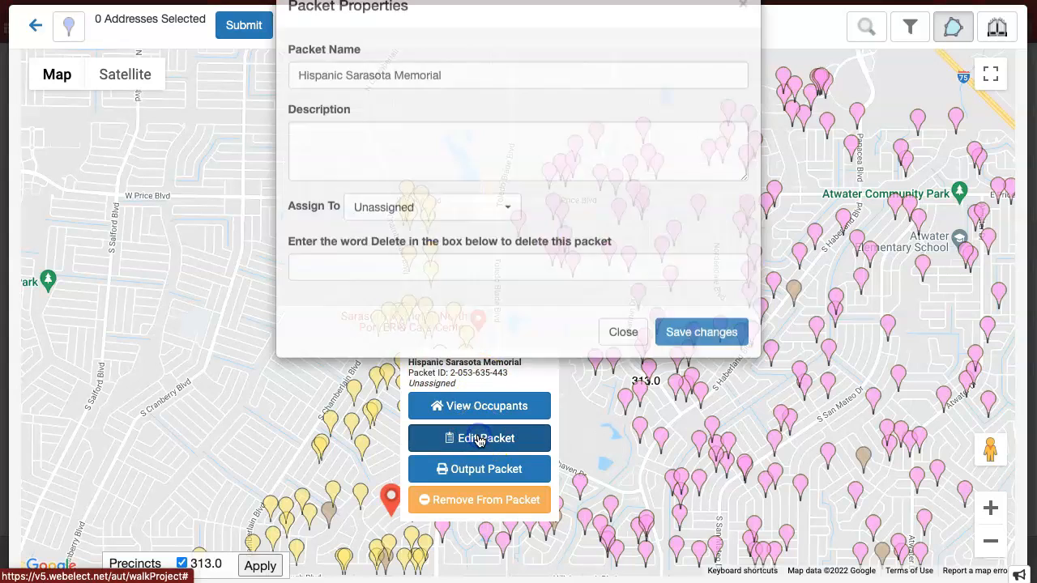
left_click(618, 372)
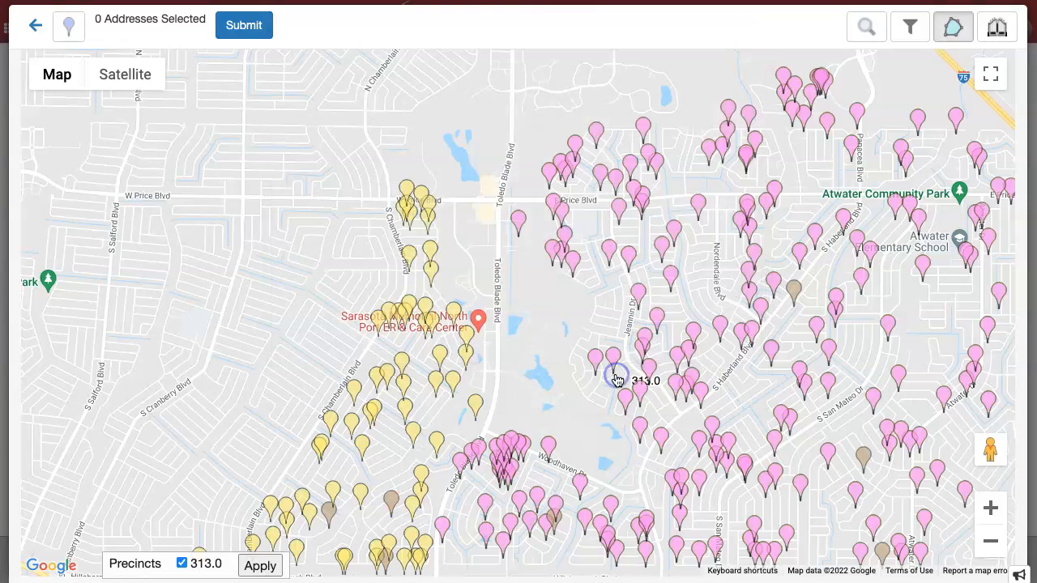
left_click(392, 498)
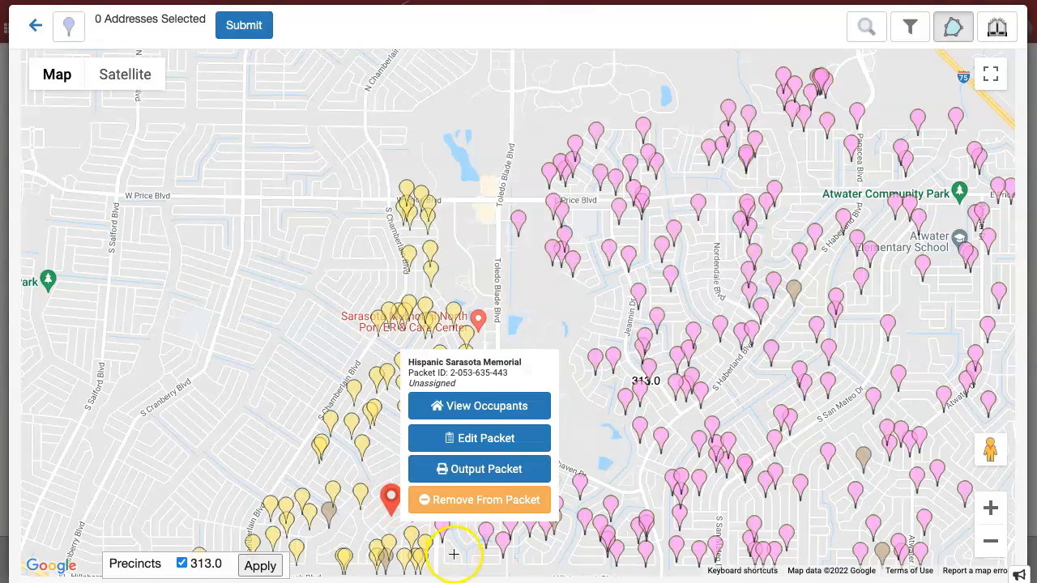
left_click(454, 413)
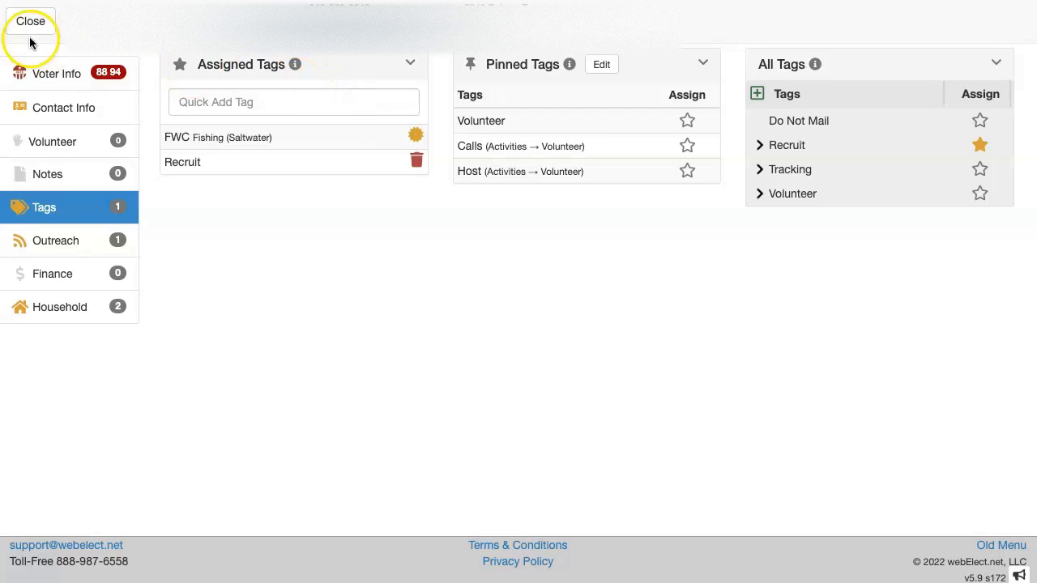
left_click(51, 106)
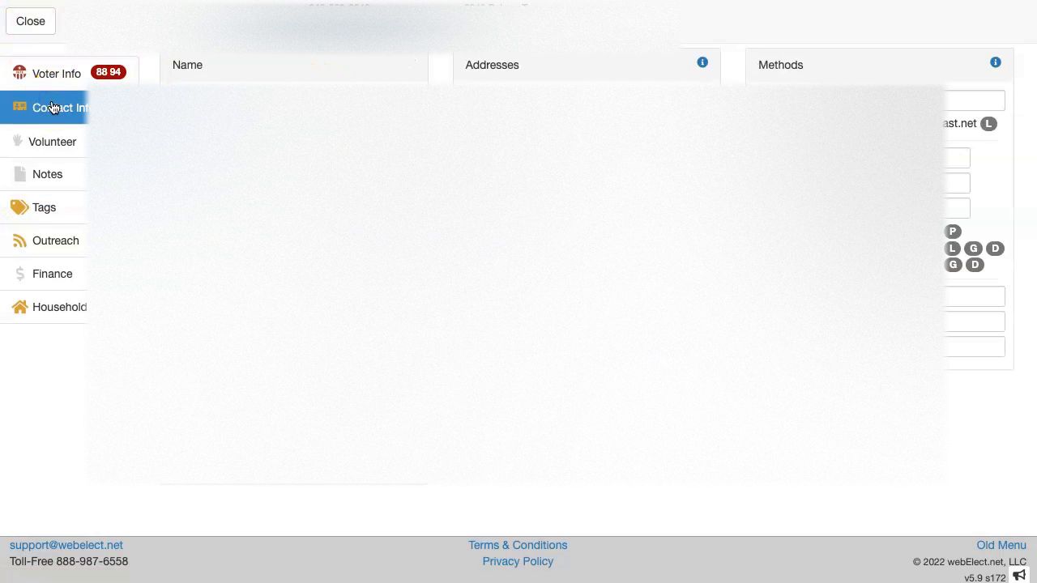
left_click(29, 234)
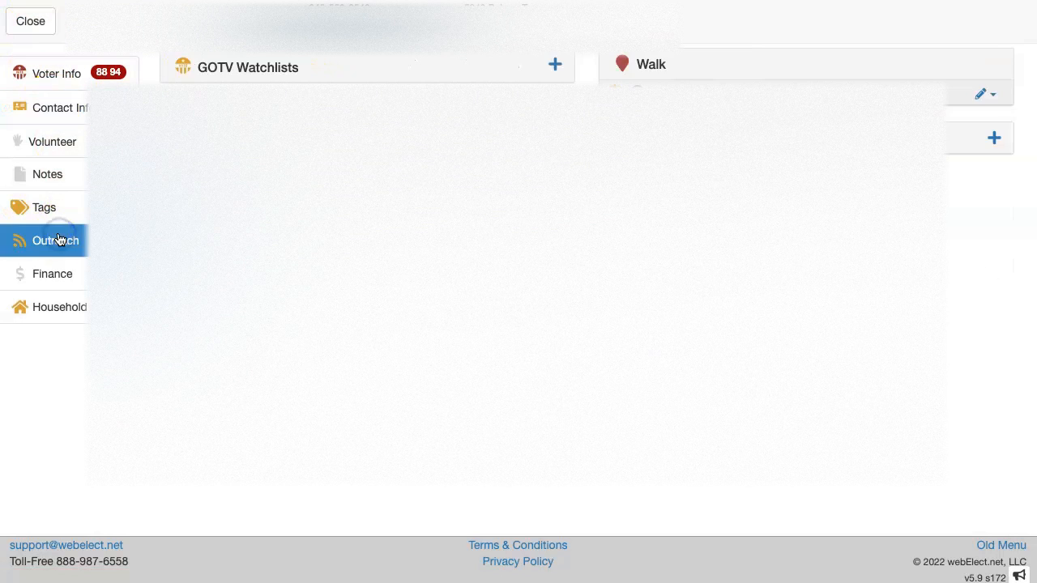
left_click(33, 22)
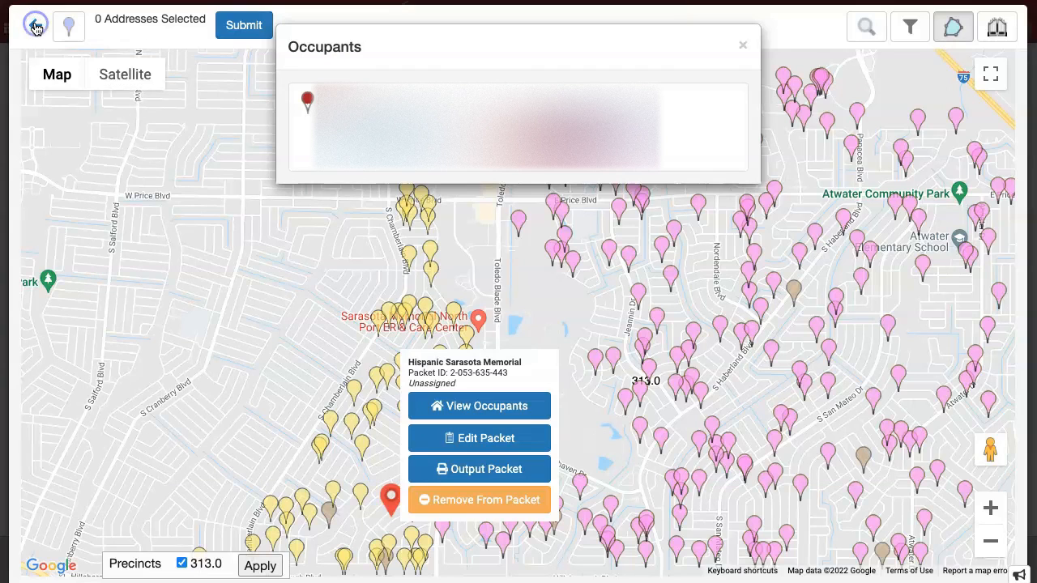
left_click(742, 45)
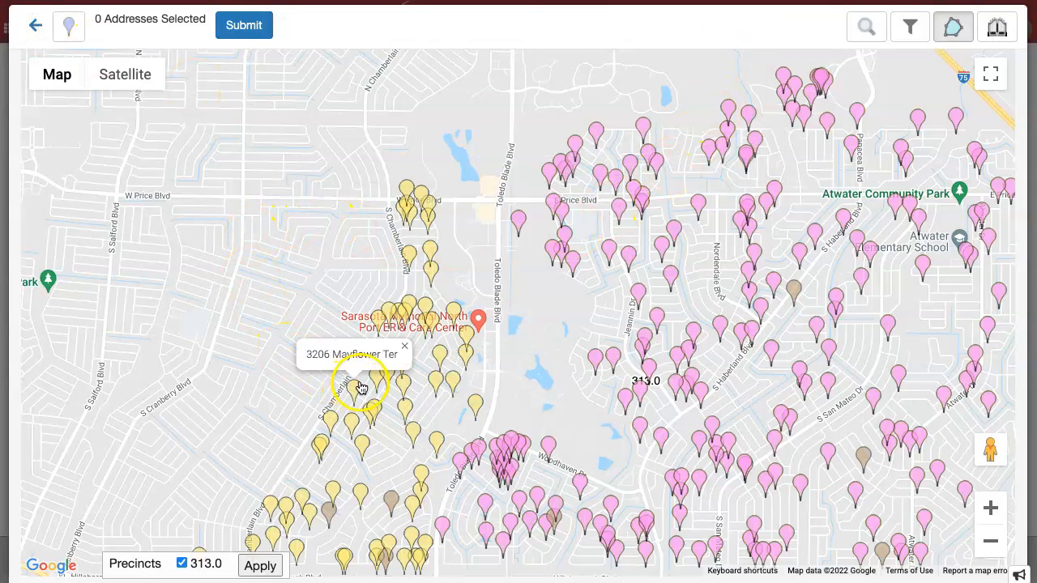
Zoom out, reapply precincts, then go back to Walk Projects and open Recruit Walk's packets
scroll(544, 344, "down", 2)
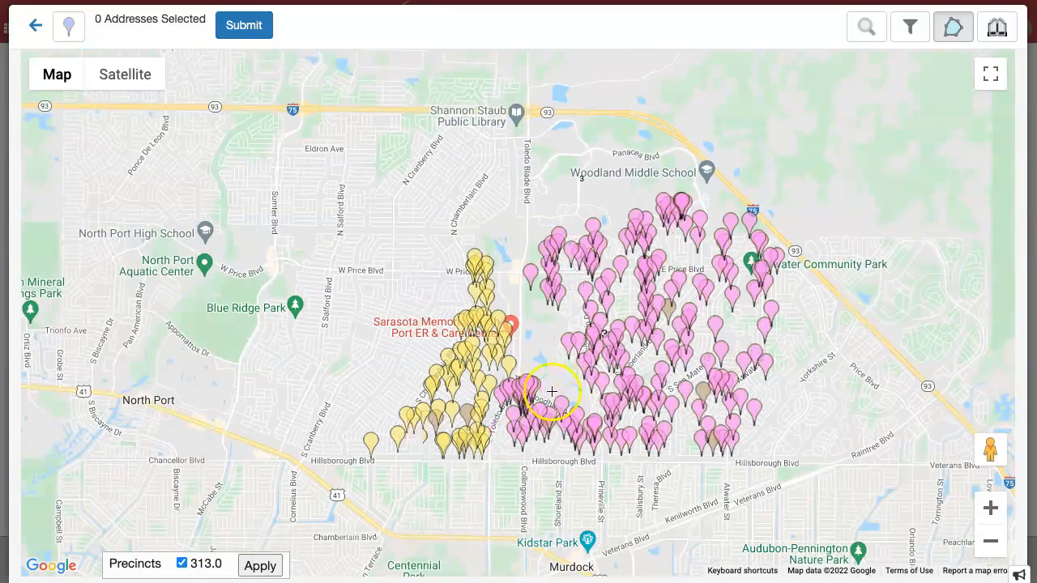
scroll(596, 393, "down", 2)
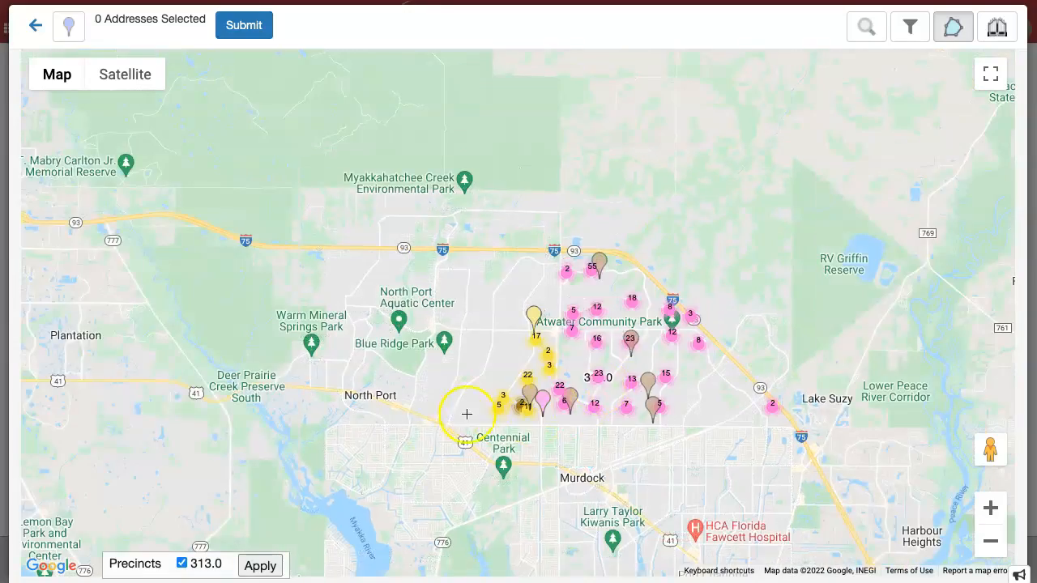
scroll(430, 400, "down", 3)
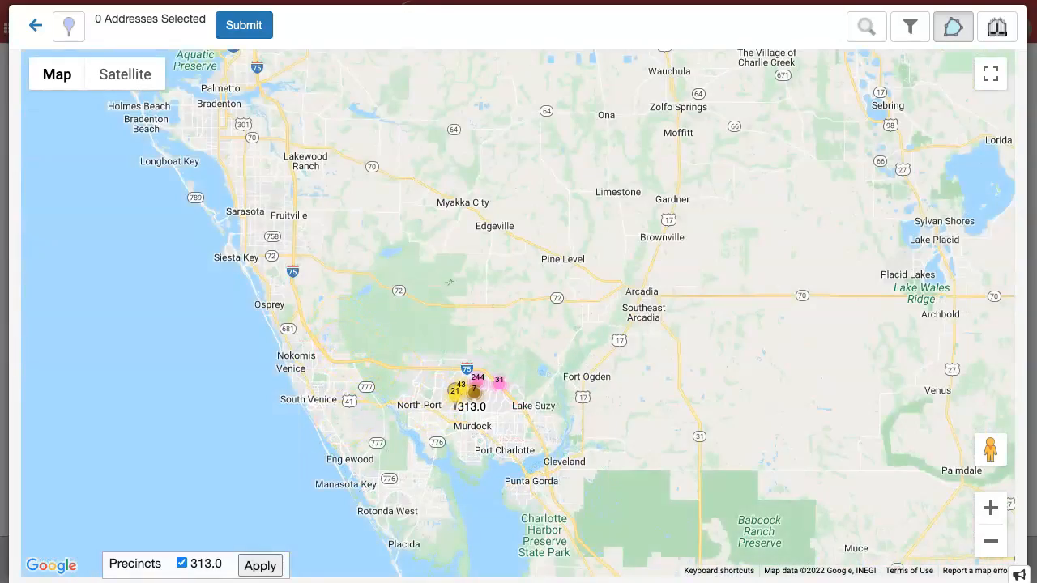
left_click(260, 567)
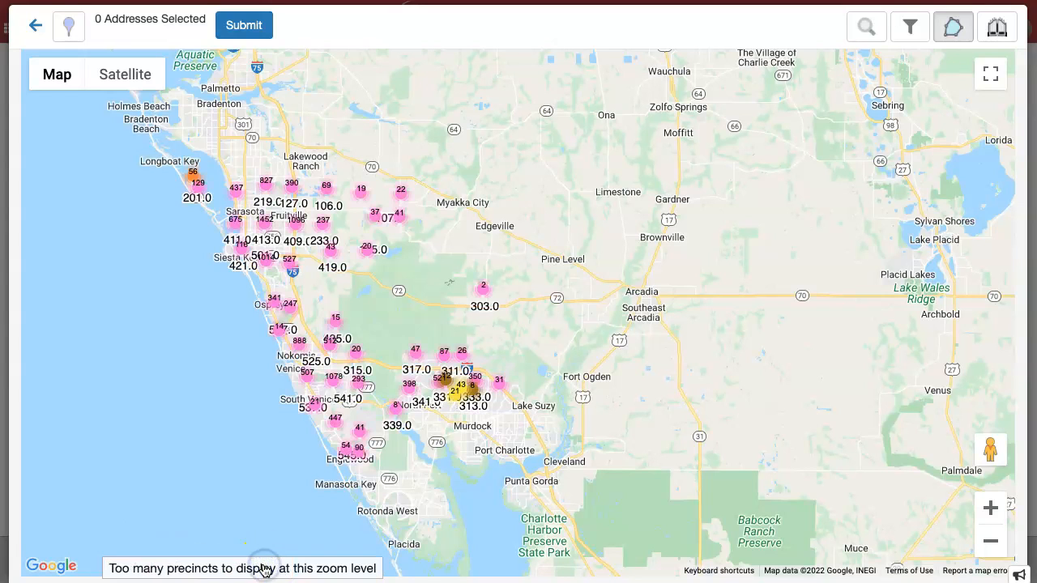
left_click(34, 26)
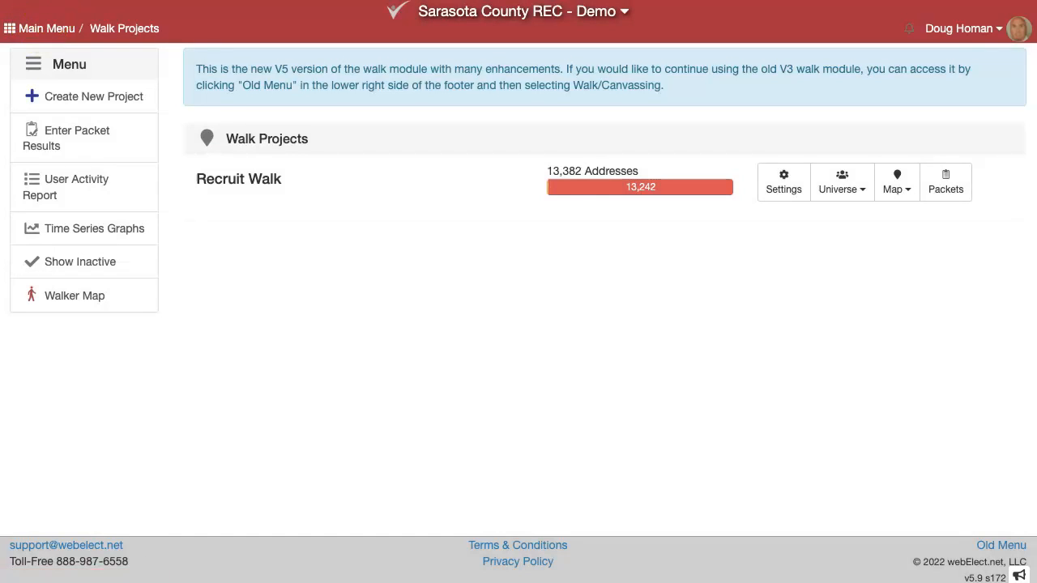
left_click(954, 192)
Assign 313 West to the canvasser in its properties, then paste the emailed verification code
left_click(457, 132)
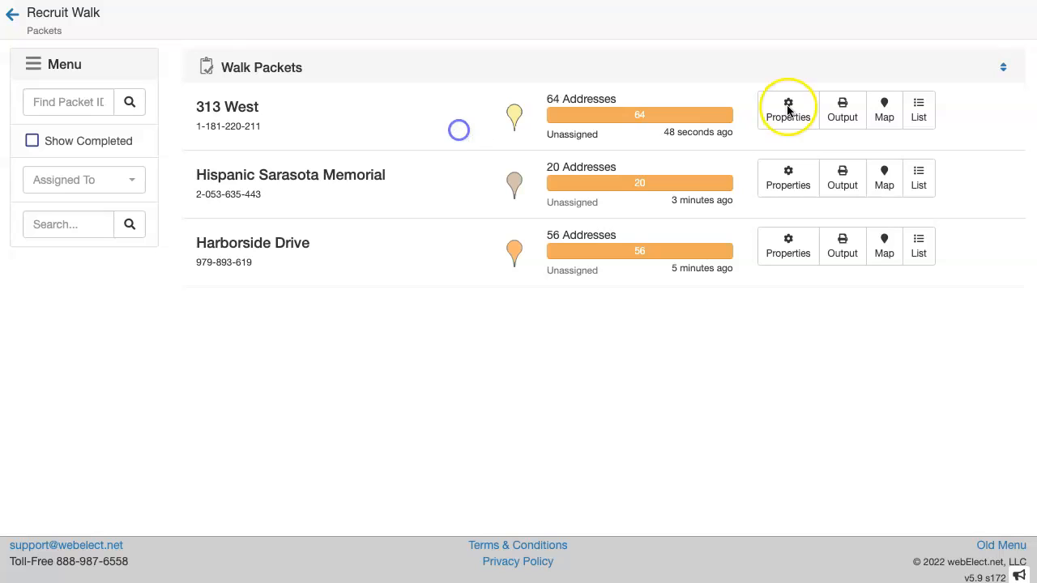
left_click(788, 107)
left_click(381, 255)
left_click(381, 301)
left_click(686, 372)
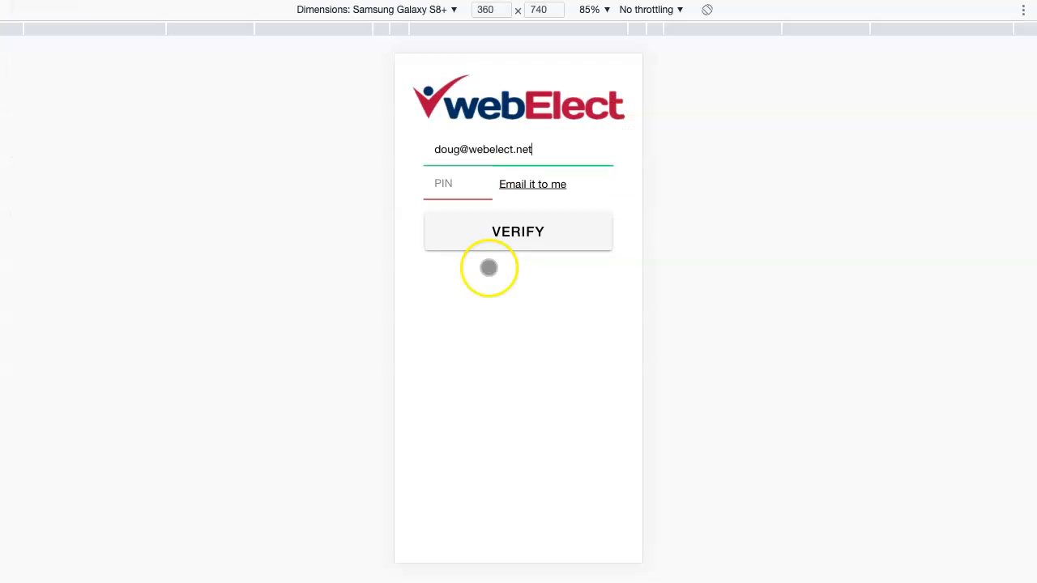
key("ctrl+v")
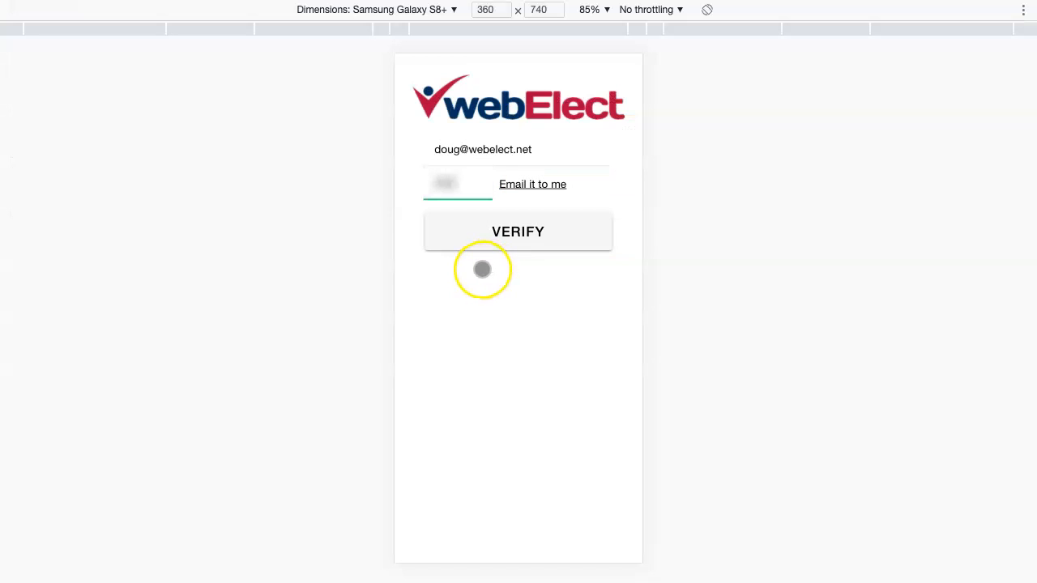
Verify sign-in without a PIN, then open 313 West's map under Sarasota County REC - Demo walk canvassing
left_click(519, 232)
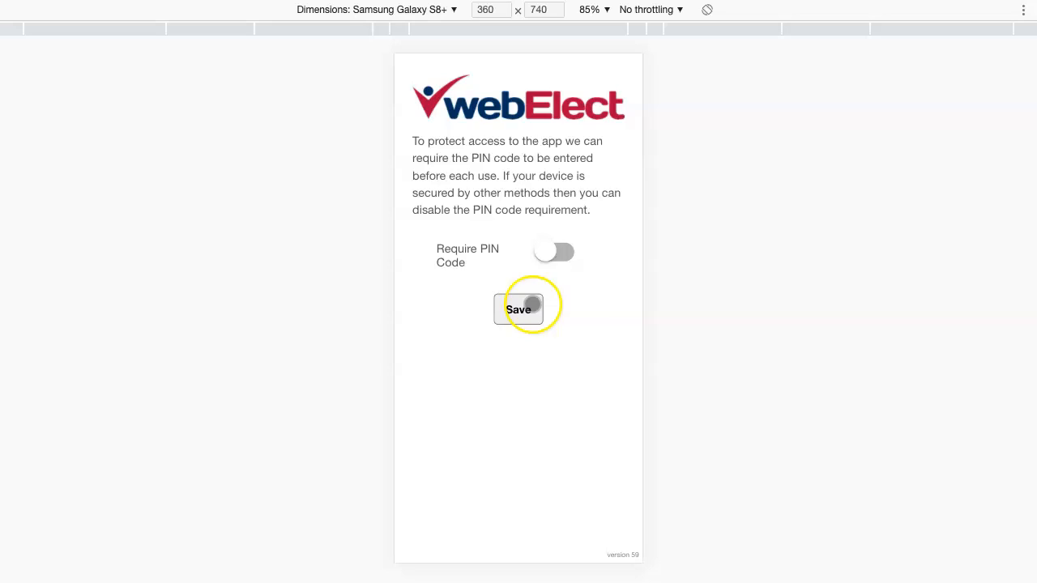
left_click(532, 304)
left_click(481, 212)
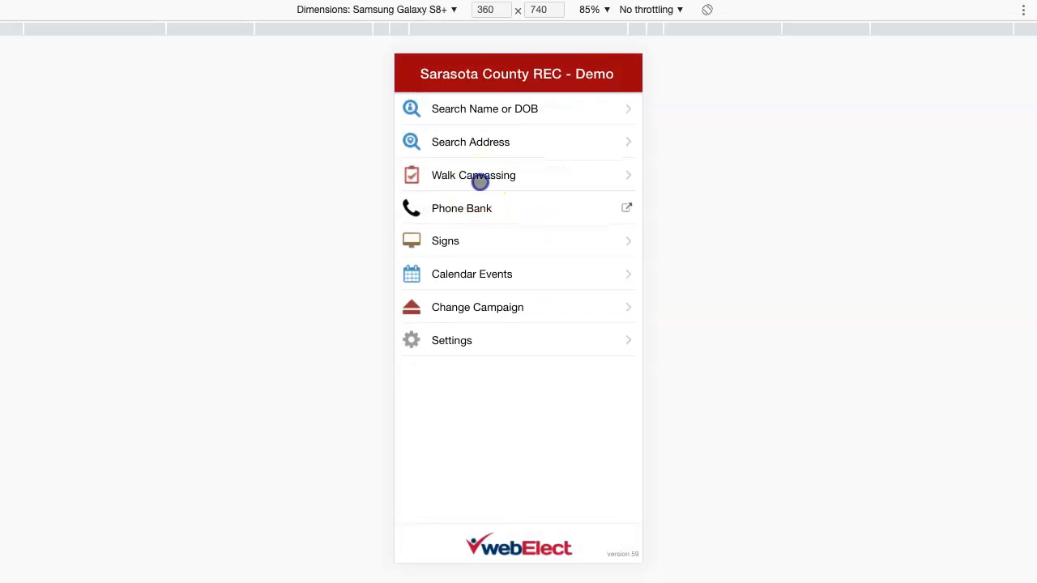
left_click(479, 180)
left_click(478, 207)
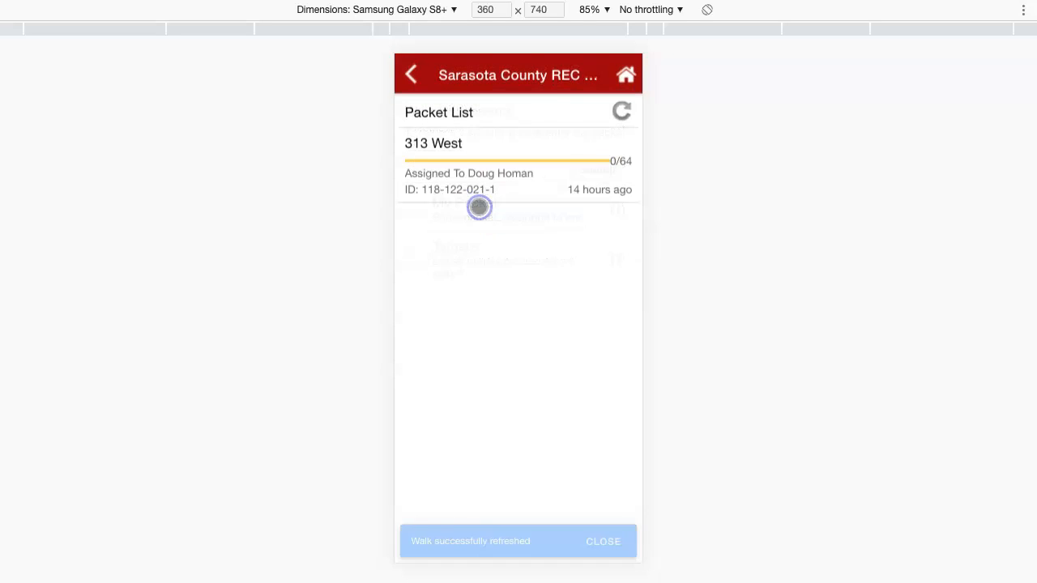
left_click(462, 177)
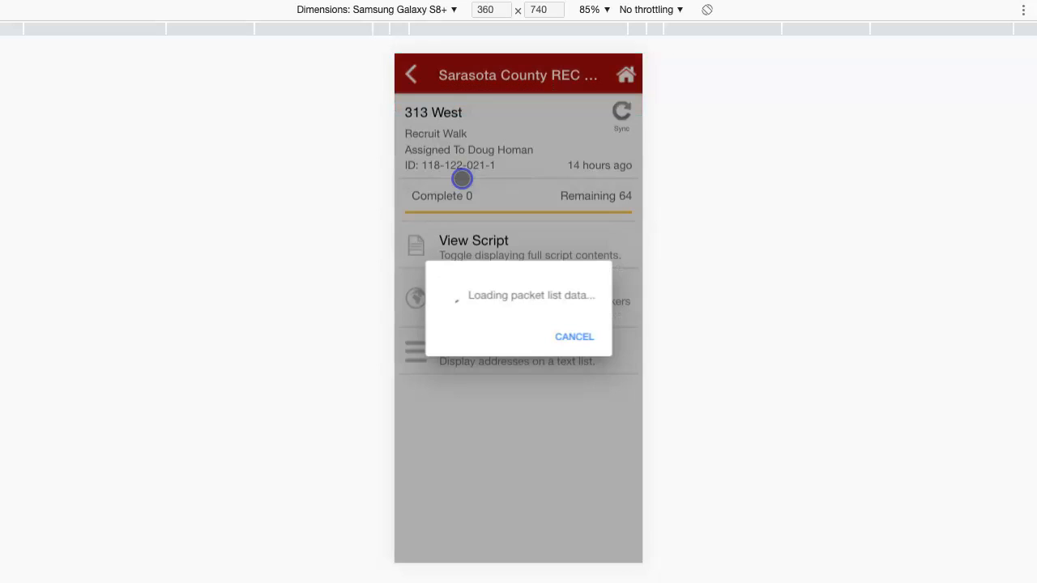
left_click(481, 308)
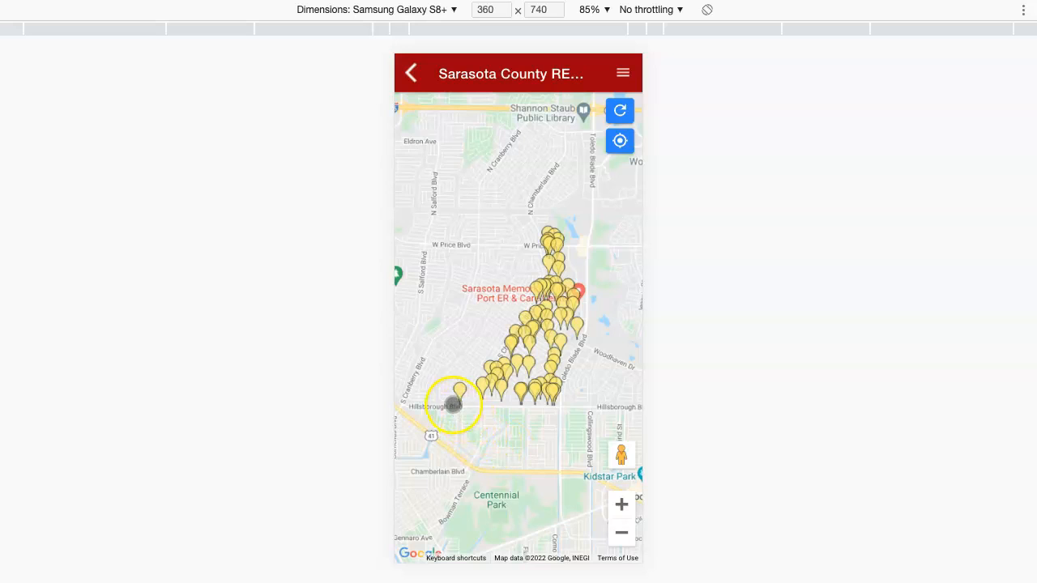
Zoom the map in on the packet's North Port houses and open the Linda Dr household
double_click(452, 405)
double_click(456, 408)
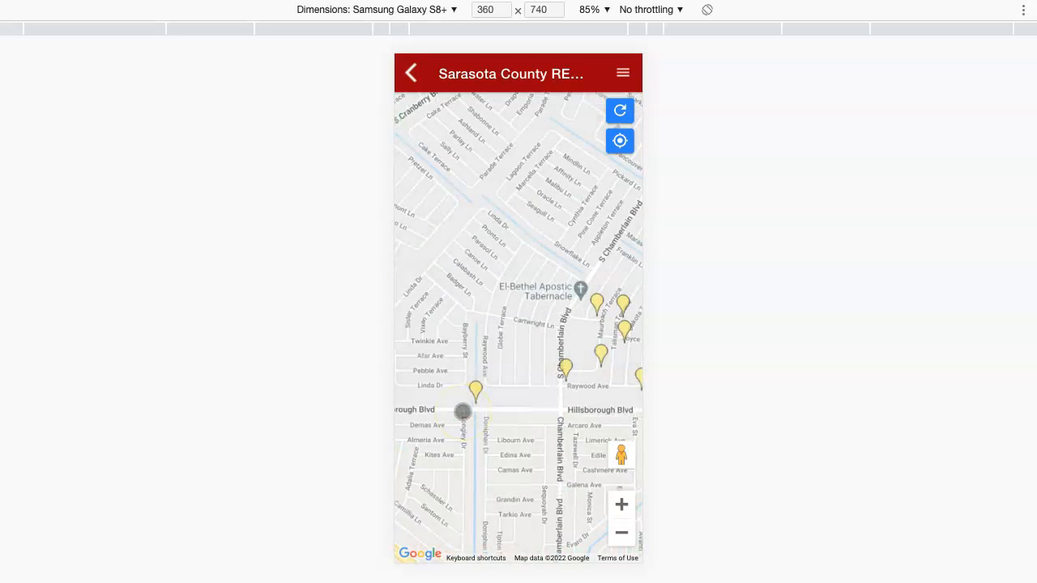
left_click(621, 143)
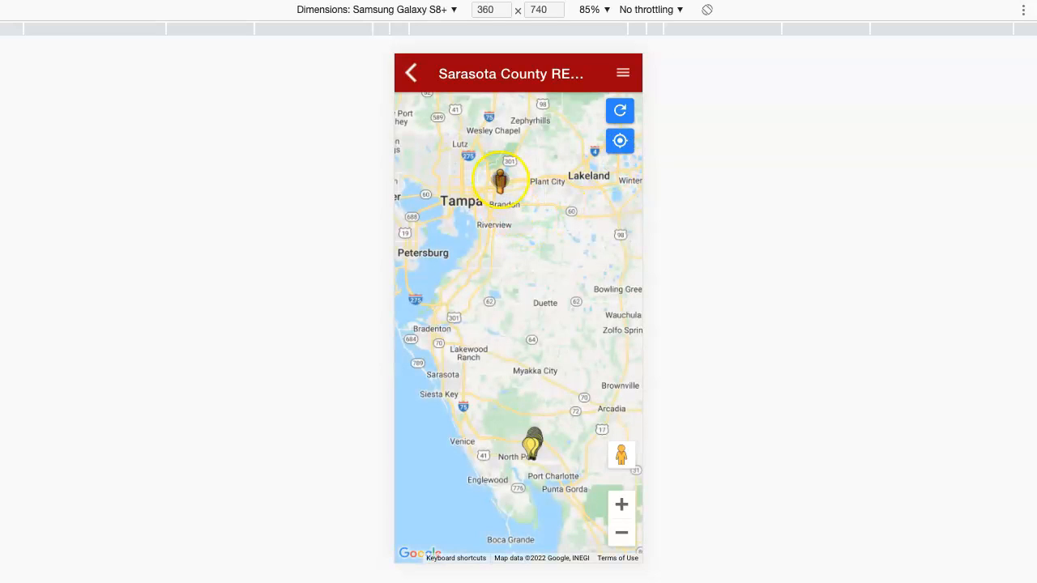
left_click_drag(536, 392, 530, 249)
double_click(526, 325)
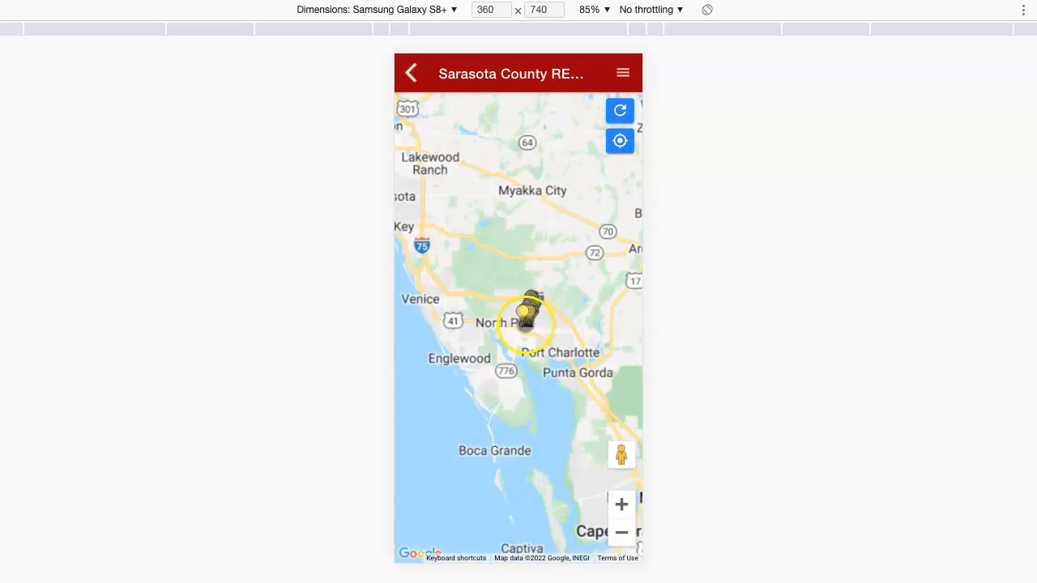
scroll(527, 324, "up", 6)
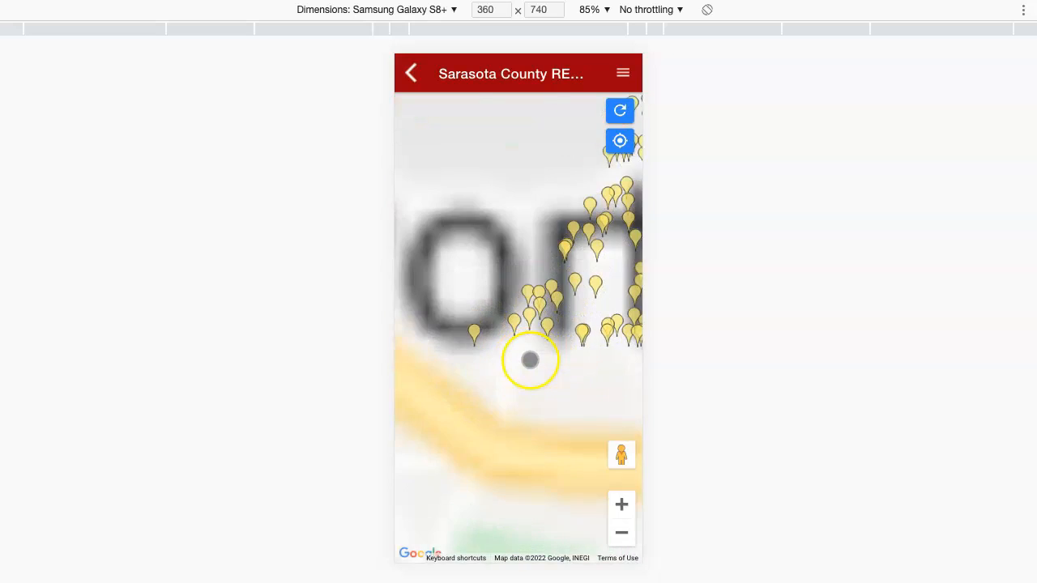
scroll(529, 360, "up", 2)
left_click_drag(473, 370, 528, 375)
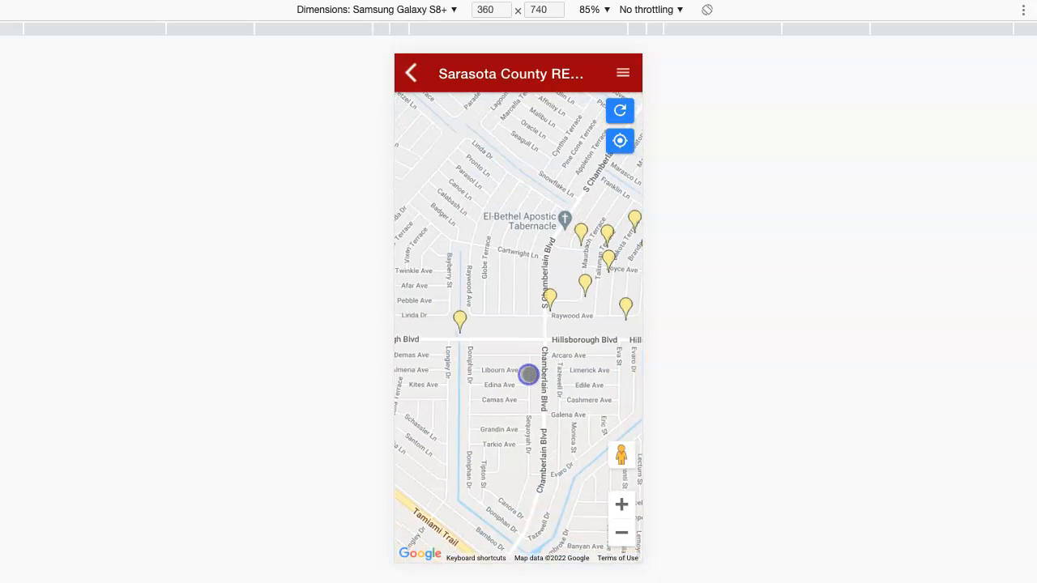
left_click(460, 320)
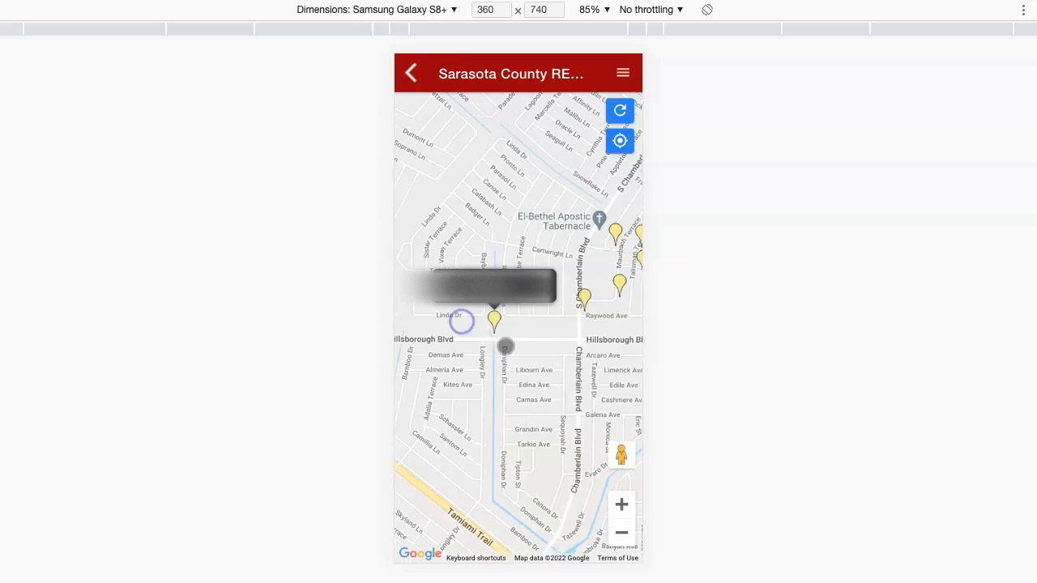
left_click(482, 285)
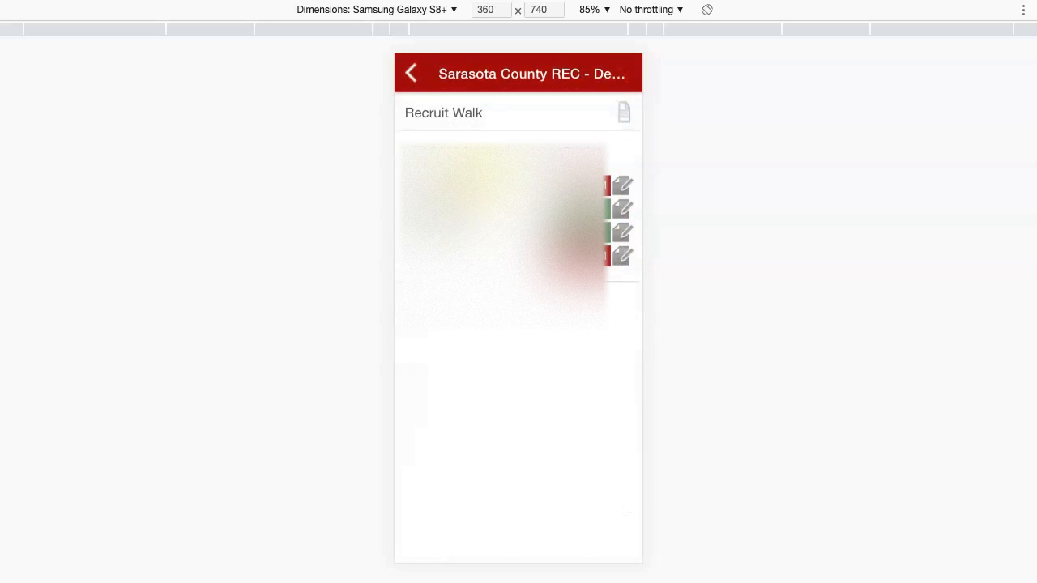
Mark Member Interest for the first occupant and view their registration details
left_click(629, 190)
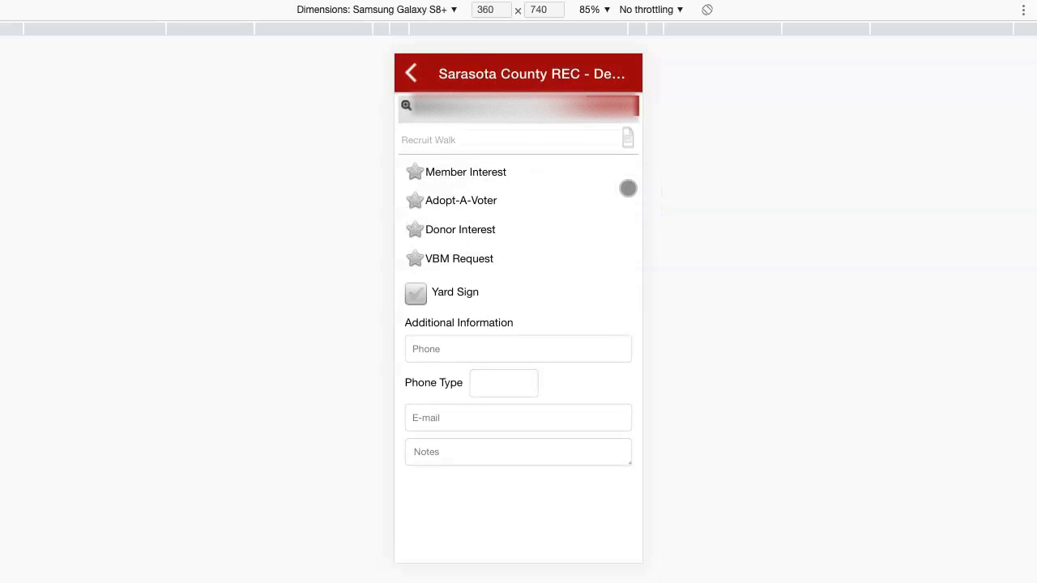
left_click(534, 277)
left_click(414, 173)
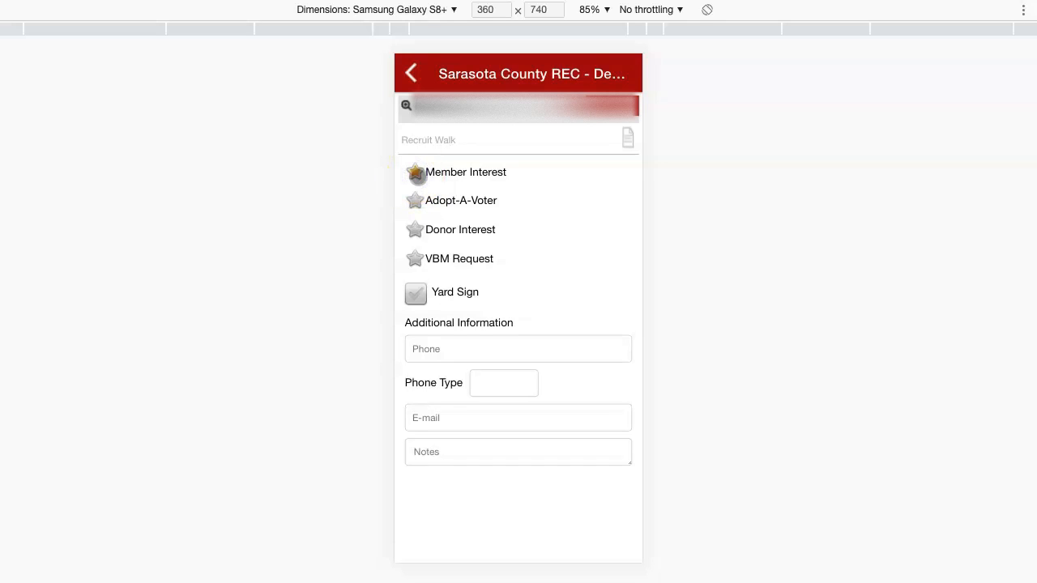
left_click(476, 192)
left_click(406, 106)
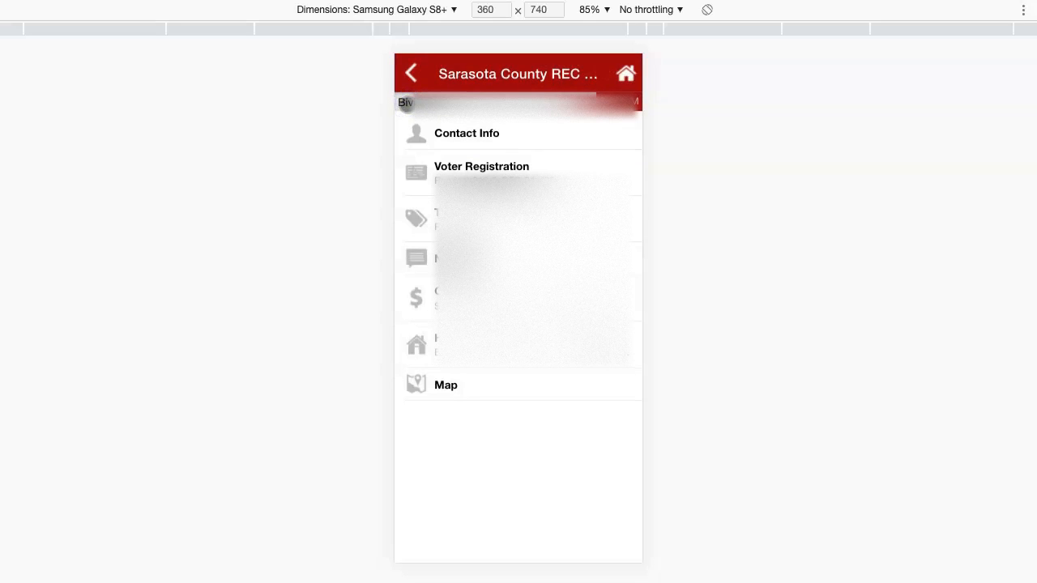
left_click(463, 166)
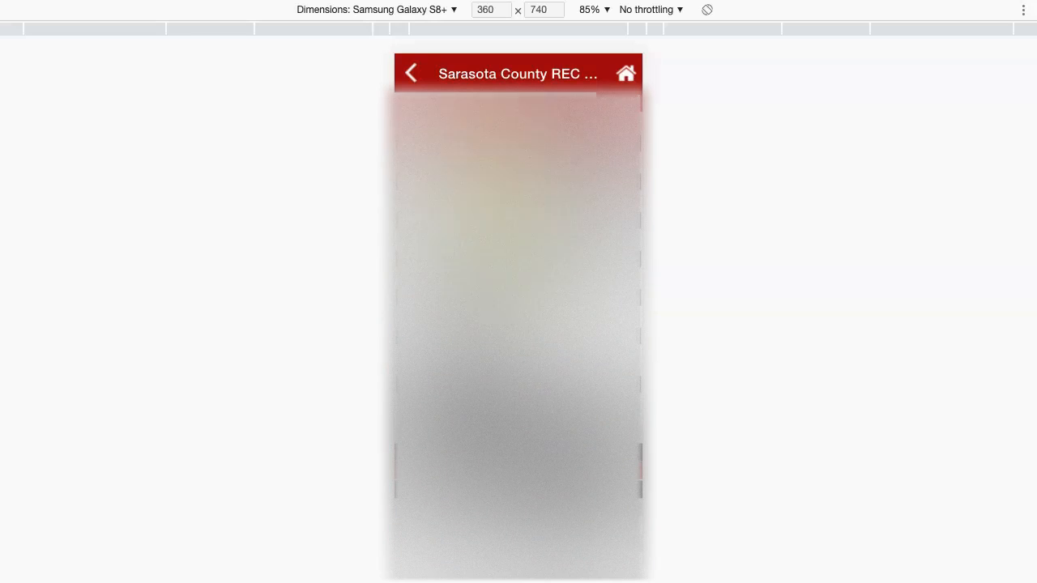
Back out of the Recruit Walk form and save the voter's changes
left_click(407, 75)
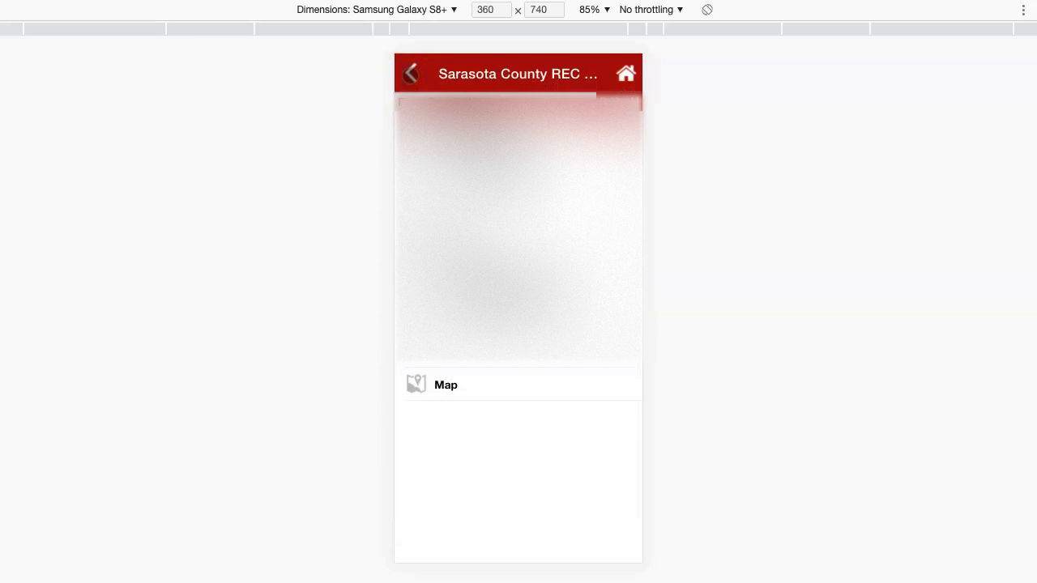
left_click(411, 73)
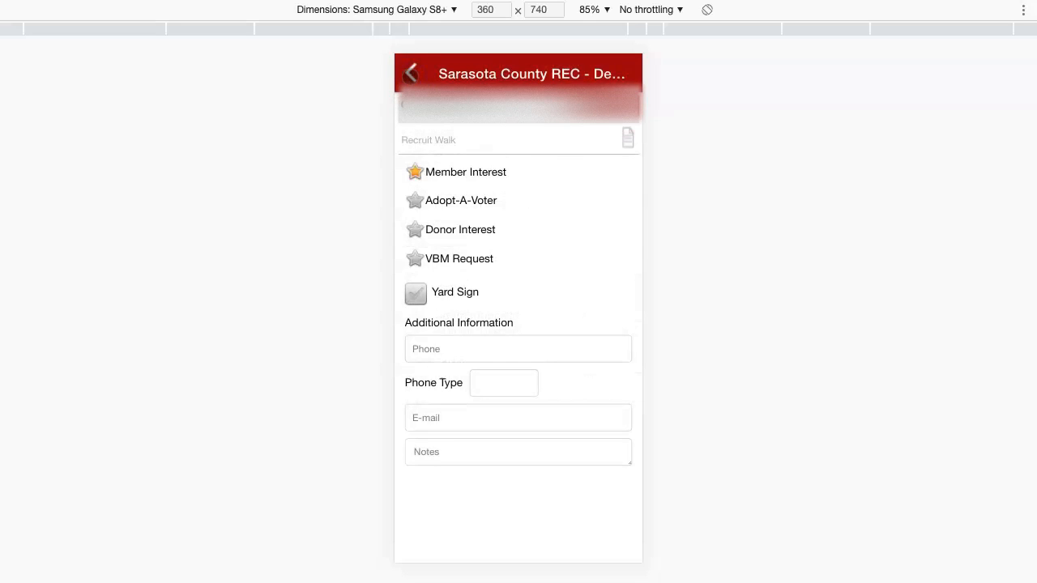
left_click(411, 74)
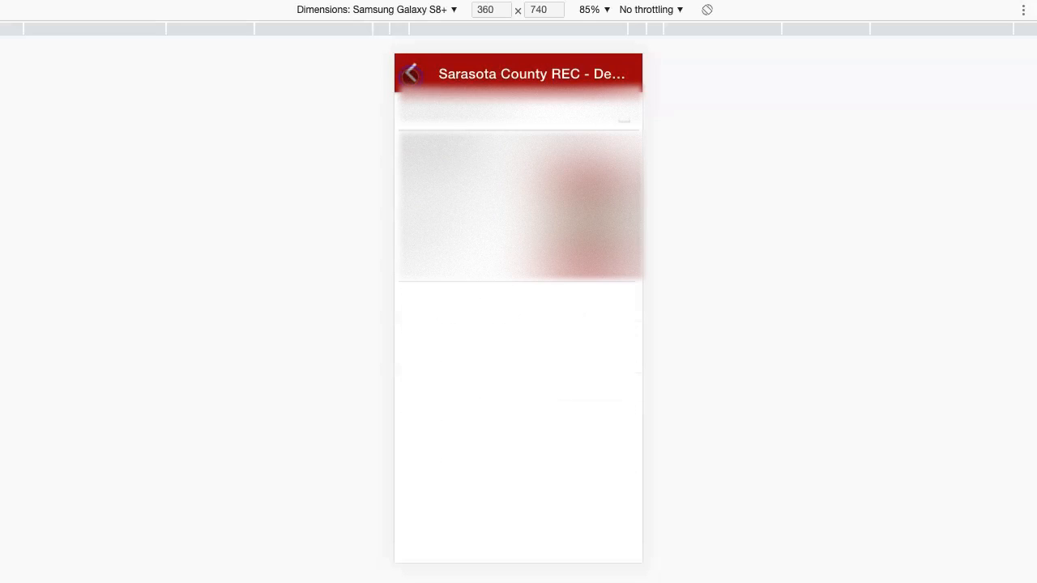
left_click(411, 74)
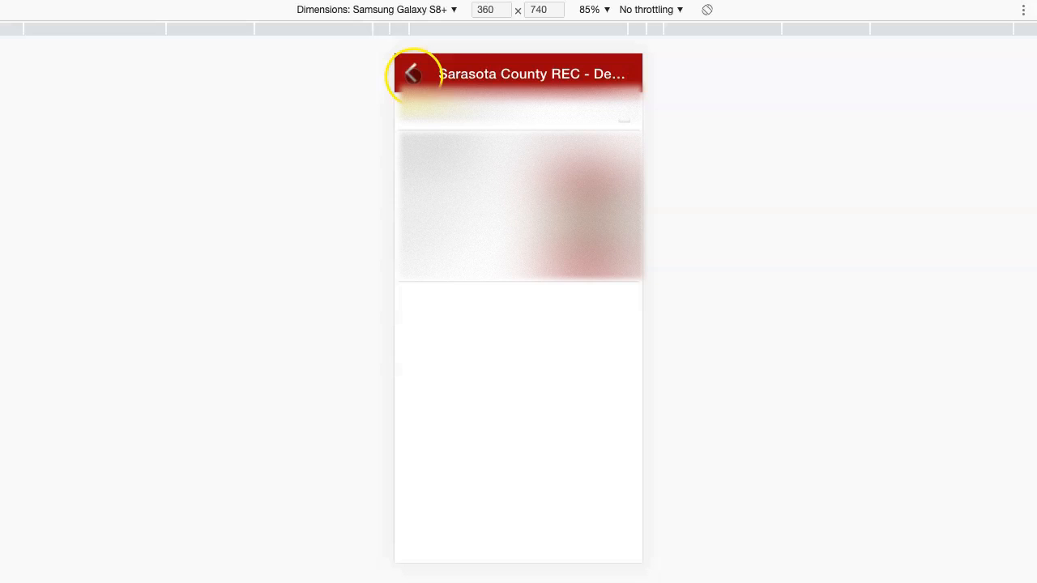
left_click(588, 350)
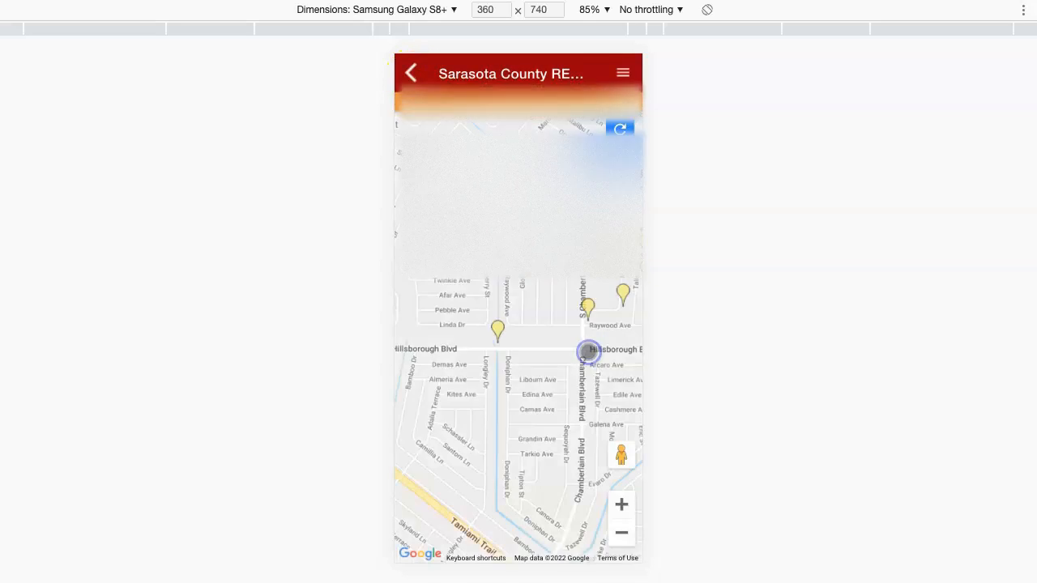
Pan the map and open the next household's record
left_click(575, 332)
left_click_drag(575, 333, 492, 362)
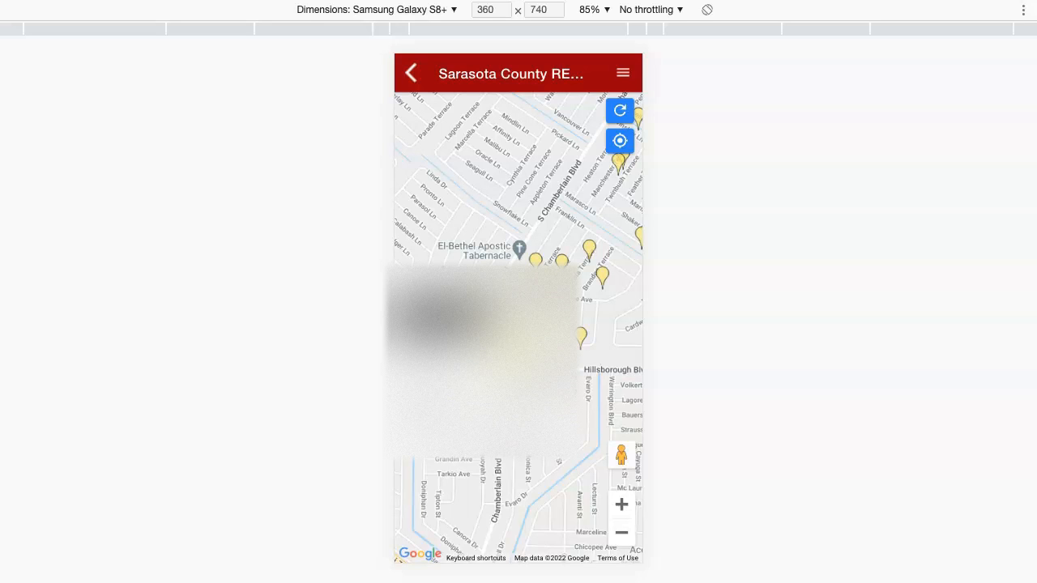
left_click(502, 299)
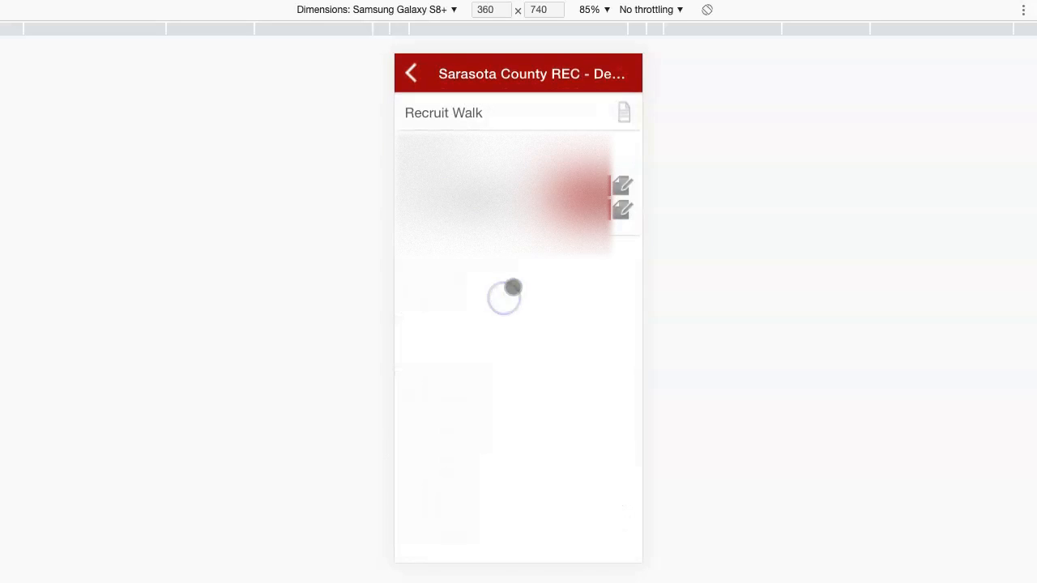
Star Member Interest and Adopt-A-Voter, request a yard sign, and mark the household complete
left_click(622, 185)
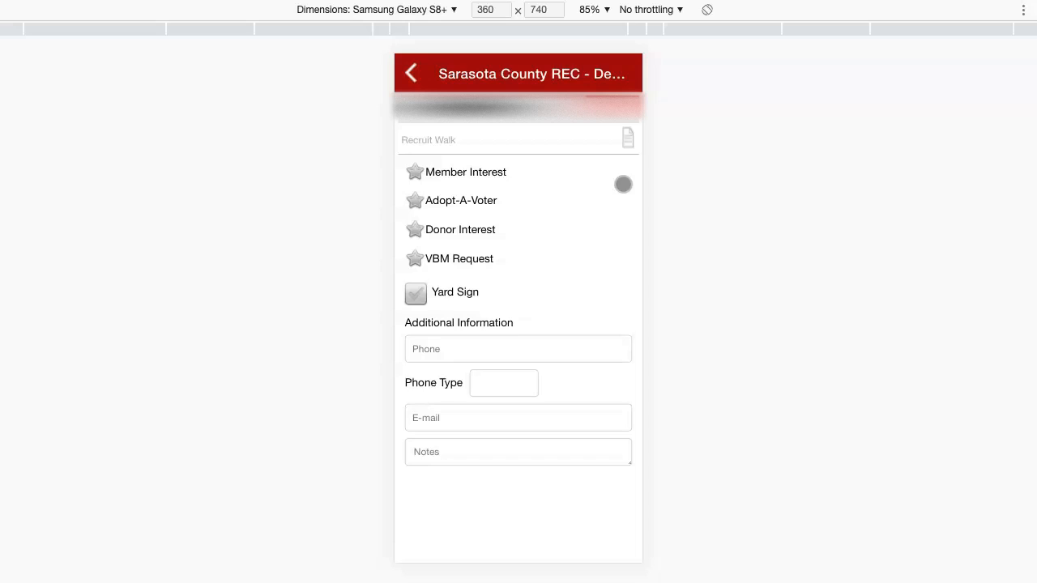
left_click(414, 172)
left_click(415, 201)
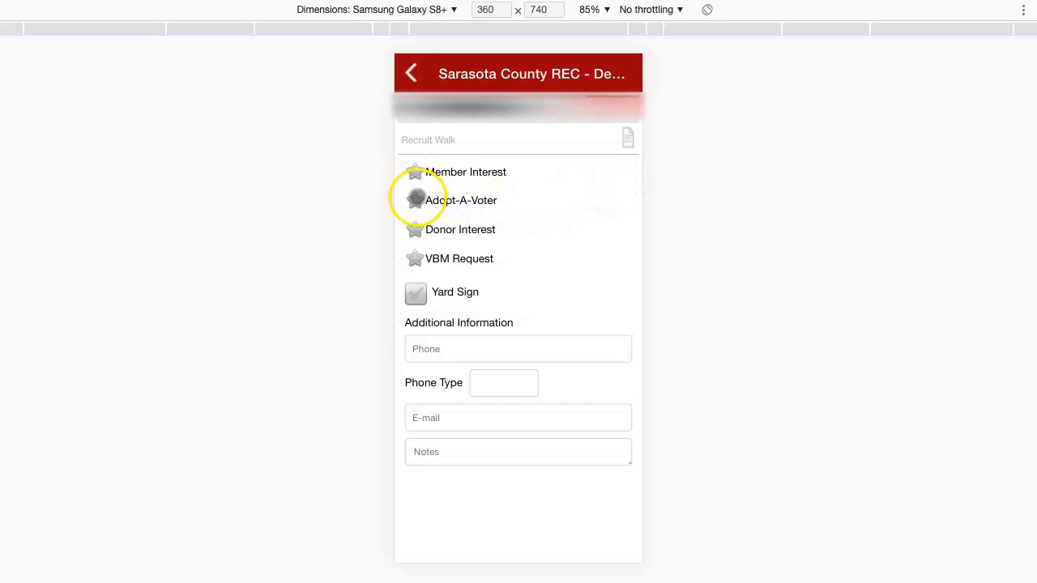
left_click(411, 172)
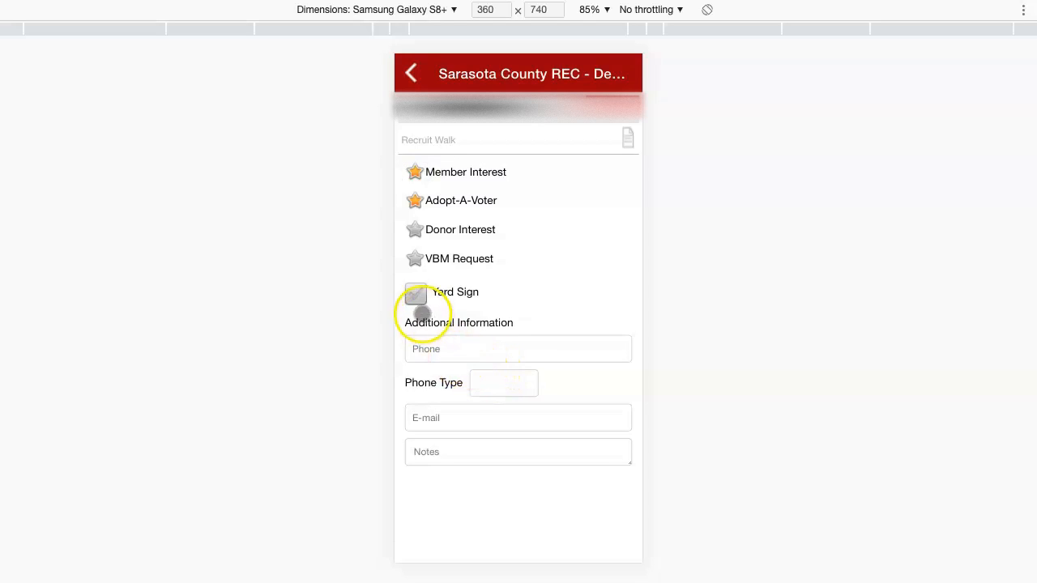
left_click(416, 295)
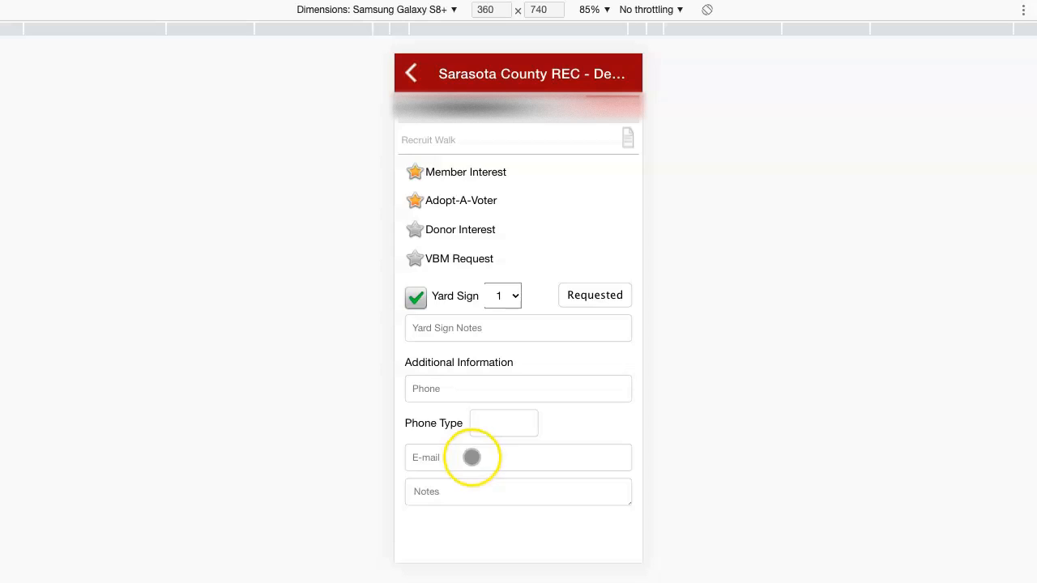
left_click(411, 73)
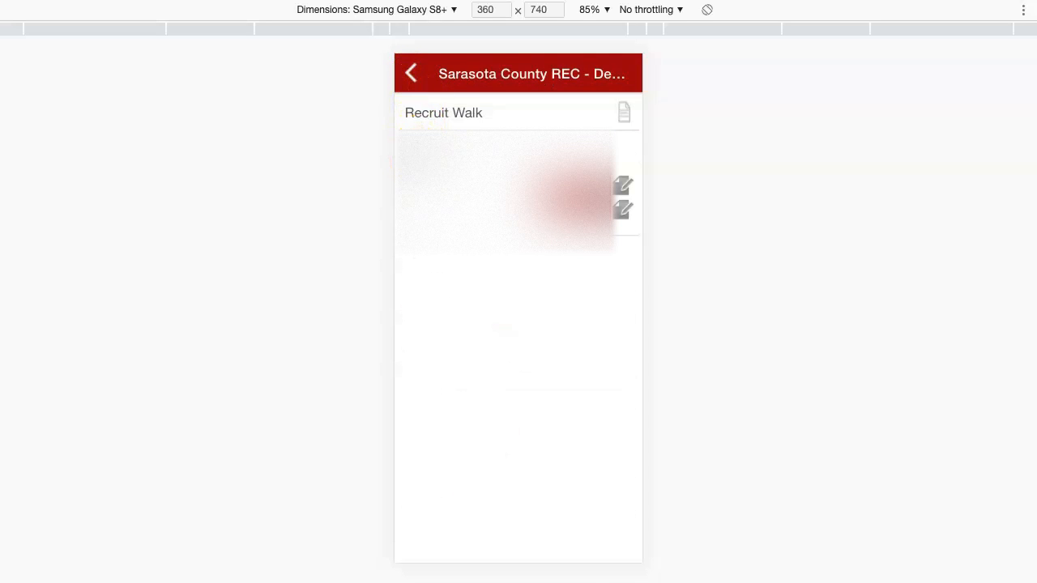
left_click(494, 553)
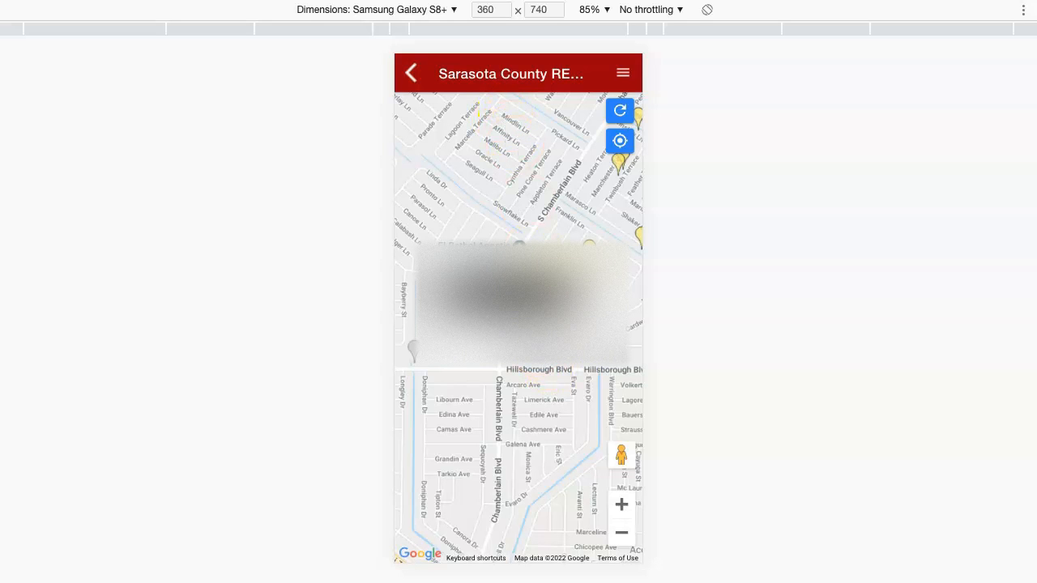
Sync pending changes and open the next address's record
left_click(619, 112)
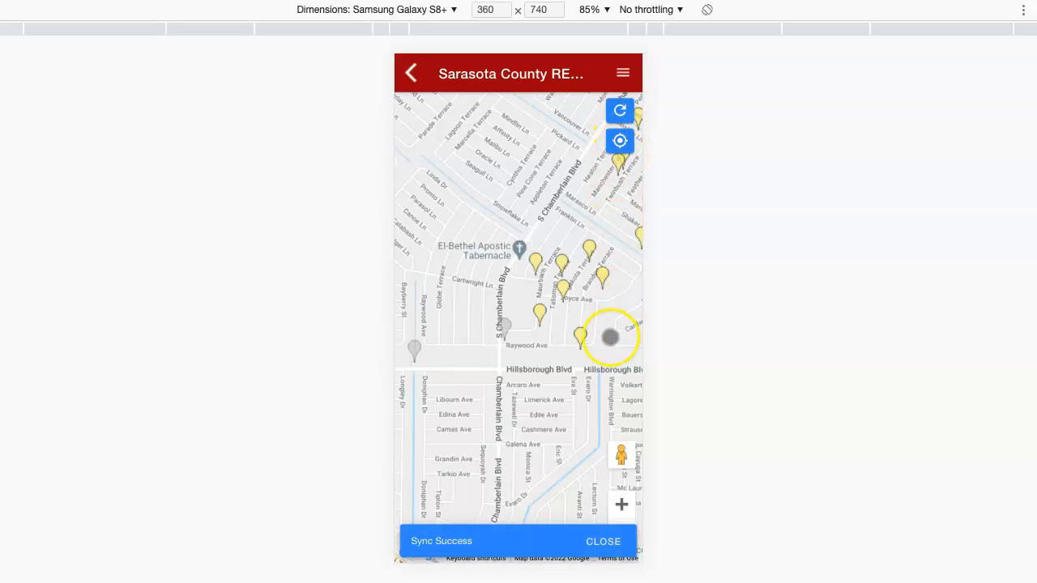
left_click(539, 313)
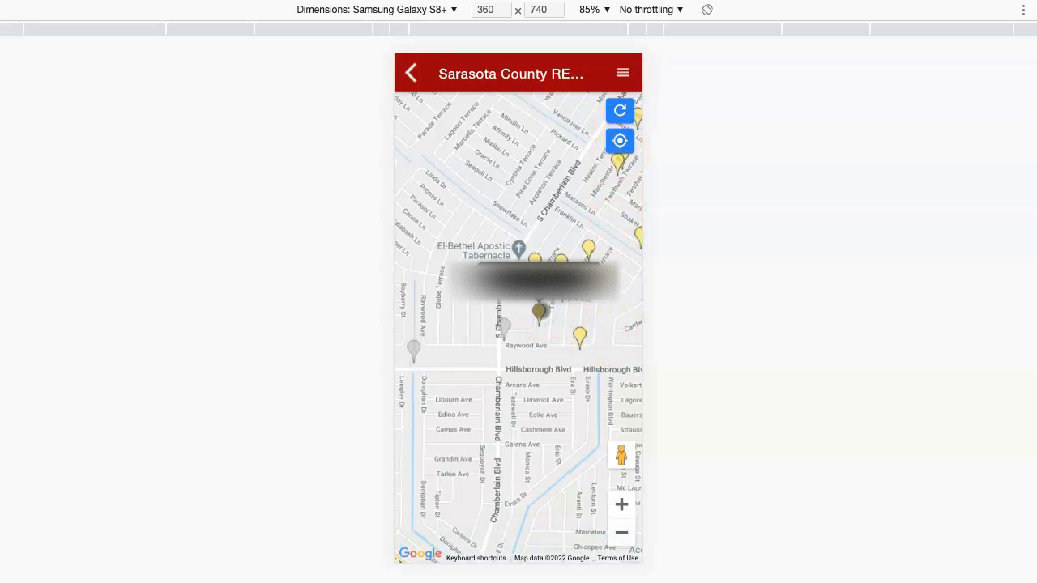
left_click(534, 283)
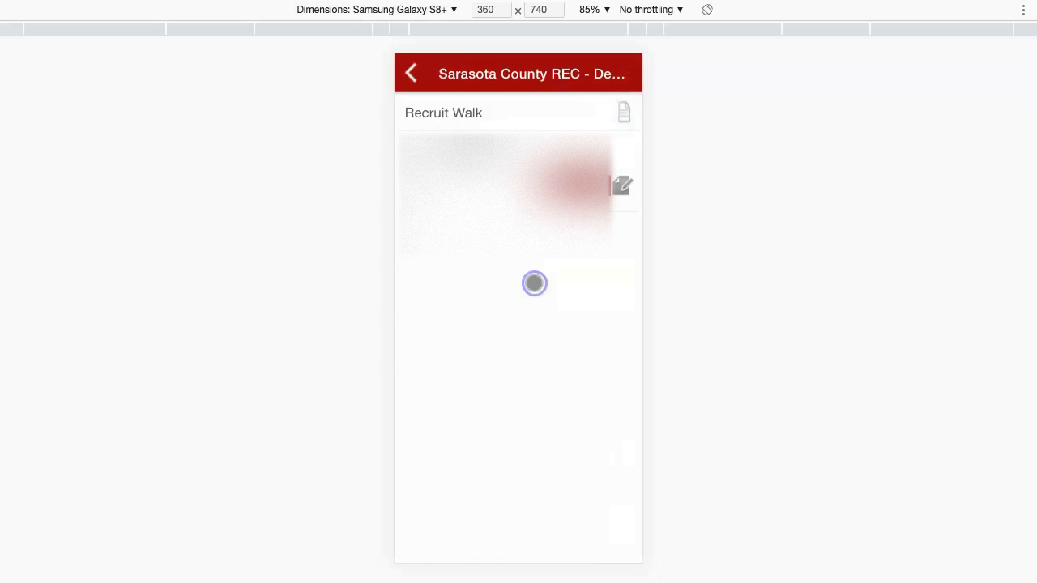
Request 3 yard signs noted 'Leave at side of garage', star Member Interest, and save
left_click(415, 295)
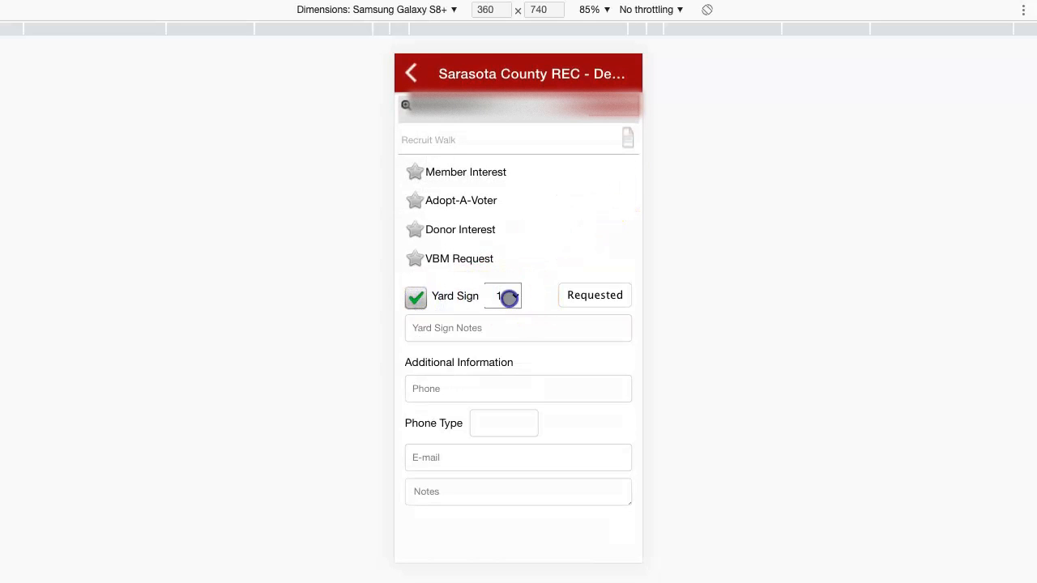
left_click(505, 297)
left_click(462, 267)
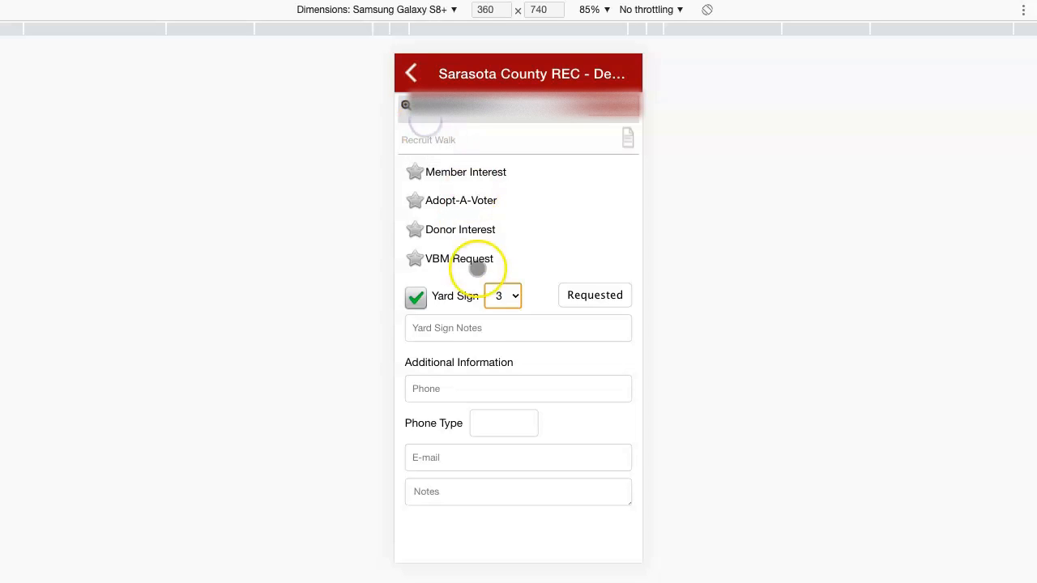
left_click(460, 328)
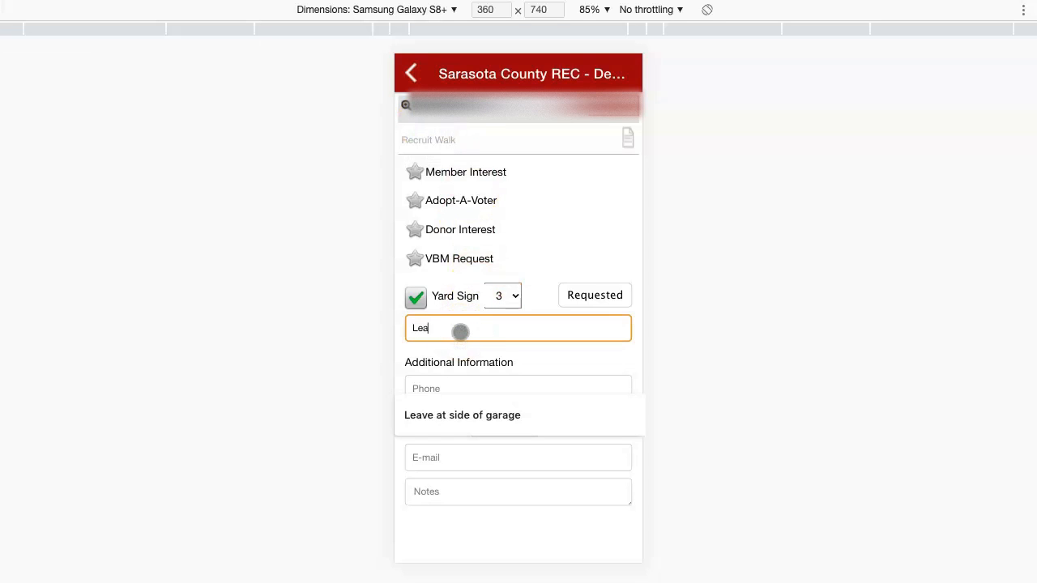
type("Leave")
left_click(468, 413)
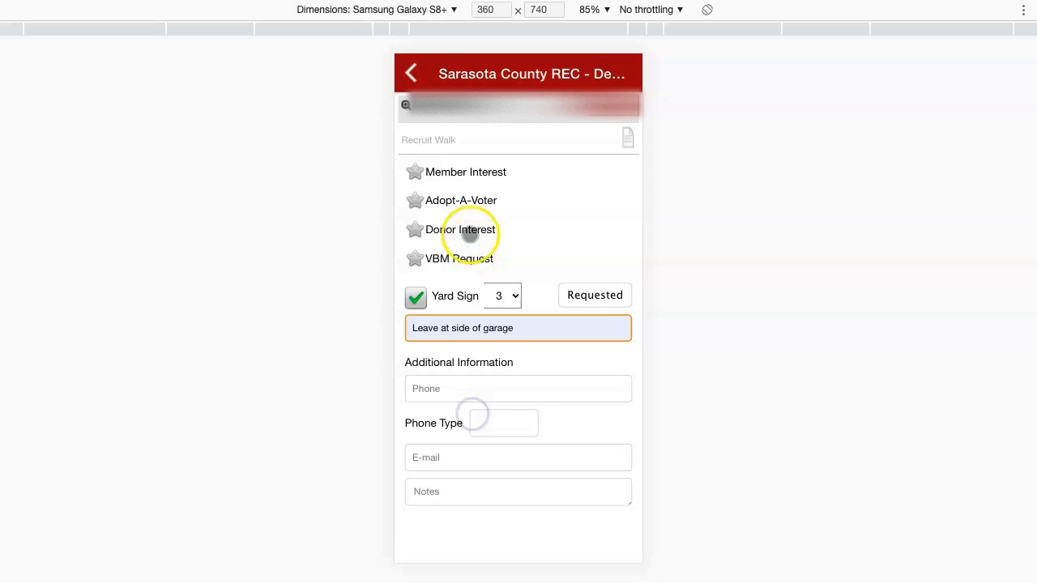
left_click(416, 172)
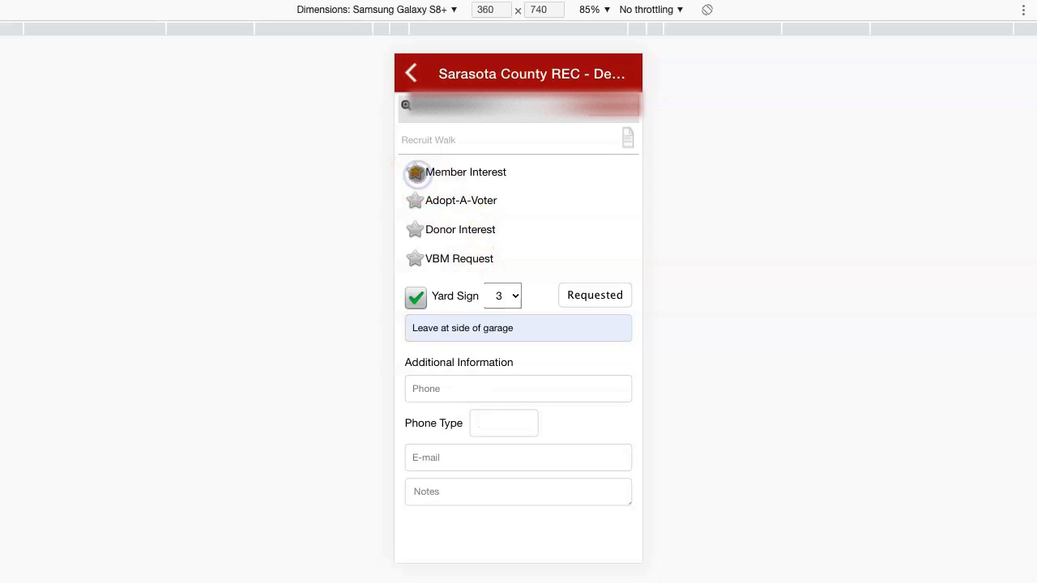
left_click(414, 74)
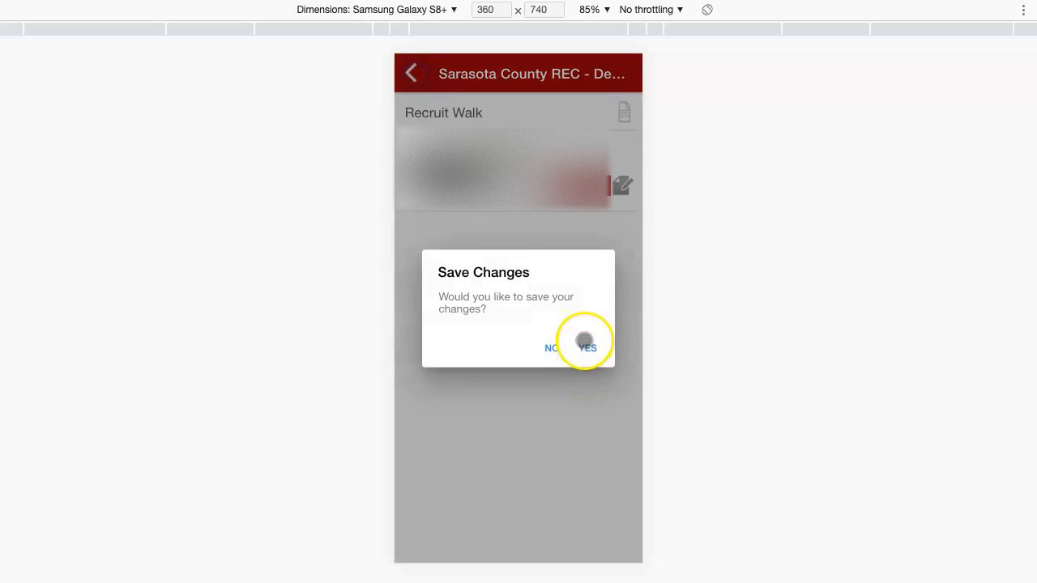
left_click(587, 345)
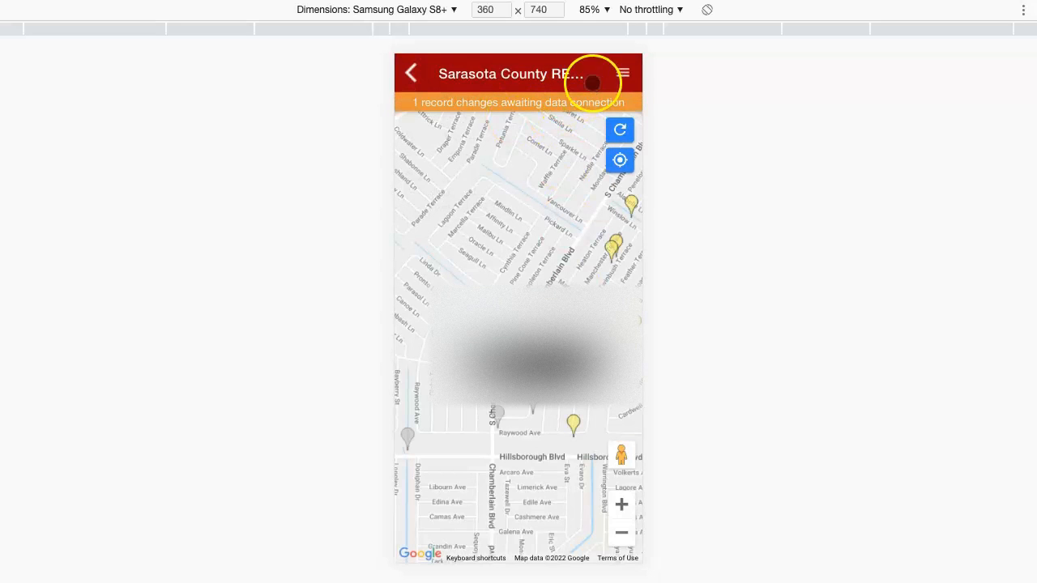
Leave 313 West, retrieve the Harborside Drive packet by pasting its ID, and return home
left_click(413, 73)
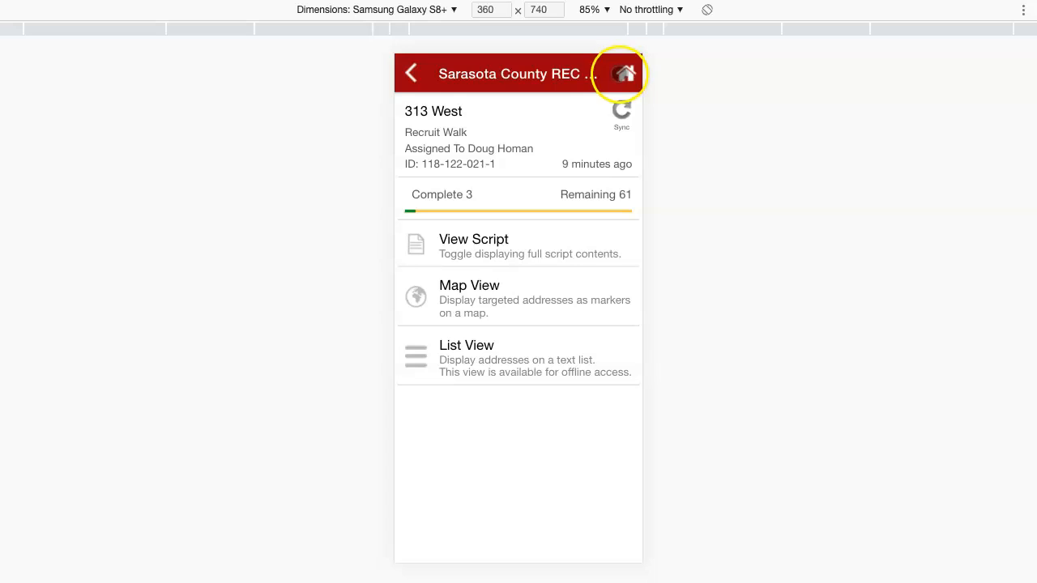
left_click(625, 74)
left_click(457, 176)
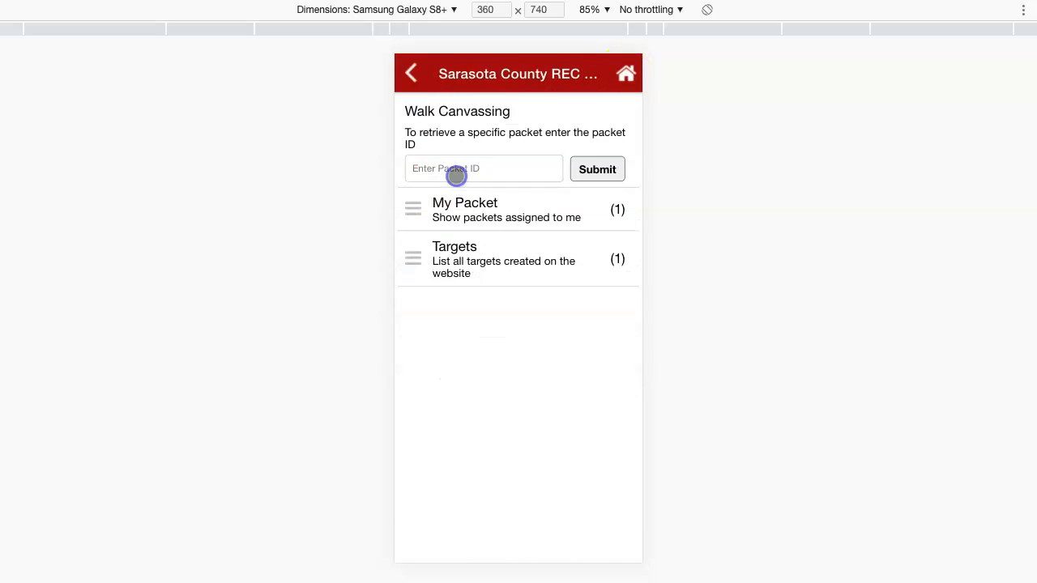
left_click(466, 170)
left_click(596, 169)
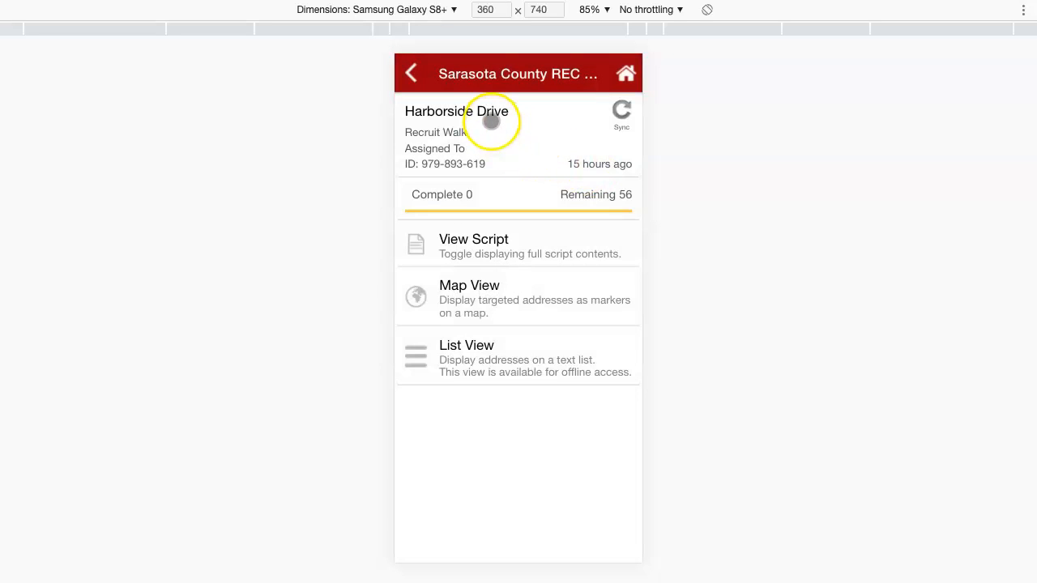
left_click(626, 74)
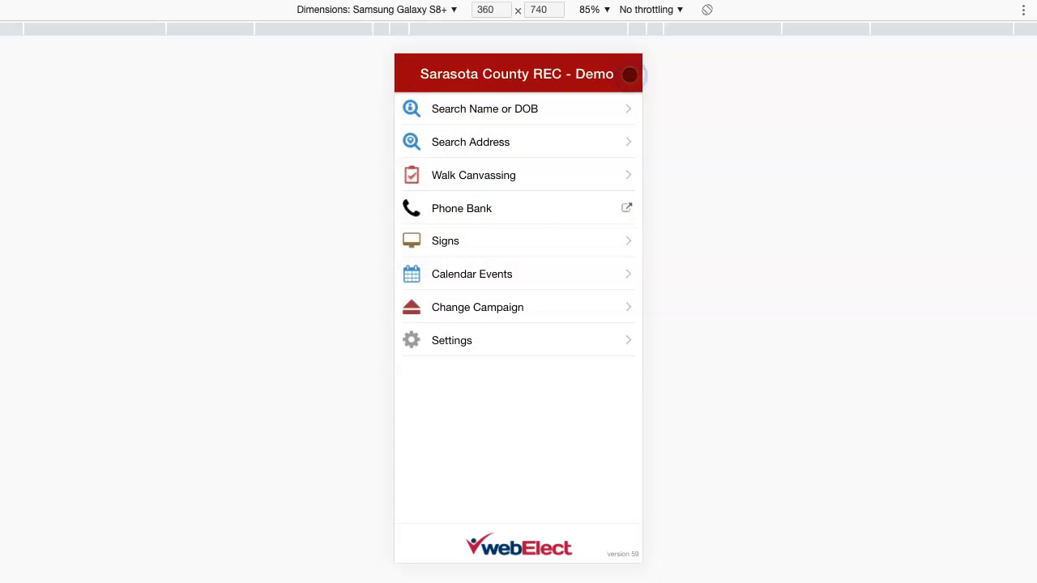